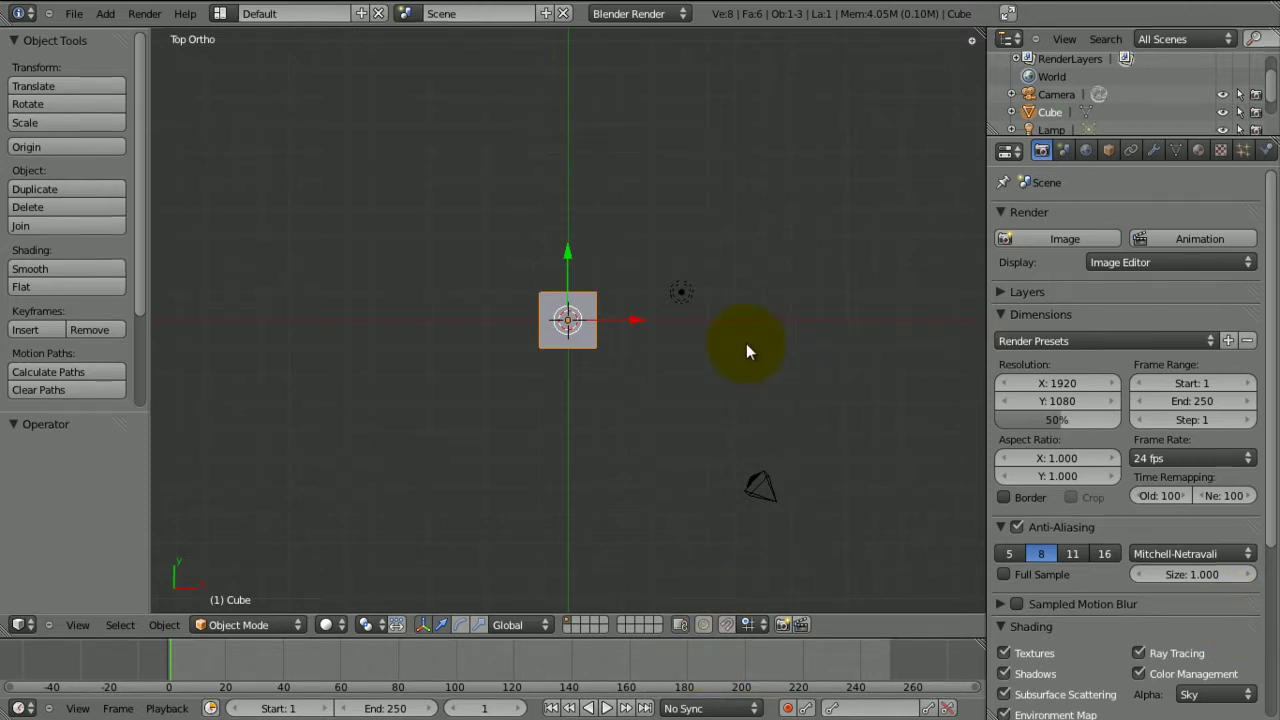
Step: Select the default cube and scale it uniformly to 0.947 on X, Y and Z
{"action": "right_click", "coordinate": [588, 321]}
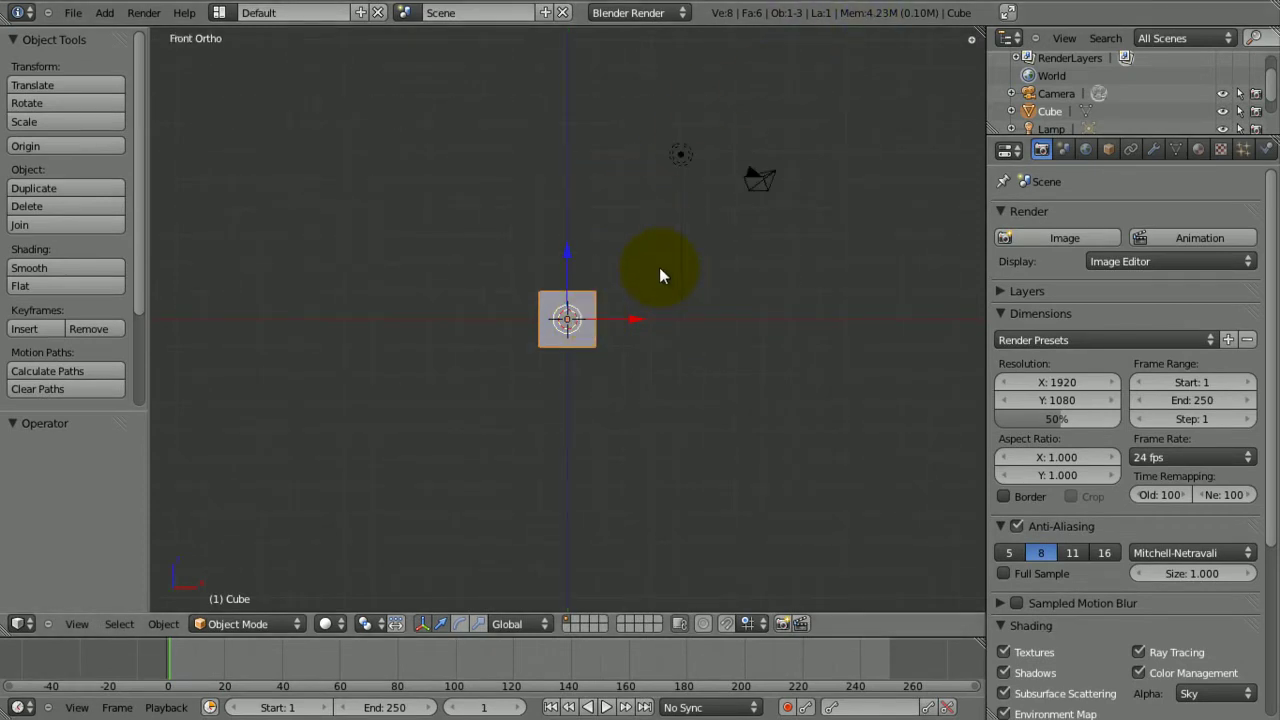
{"action": "key", "text": "s"}
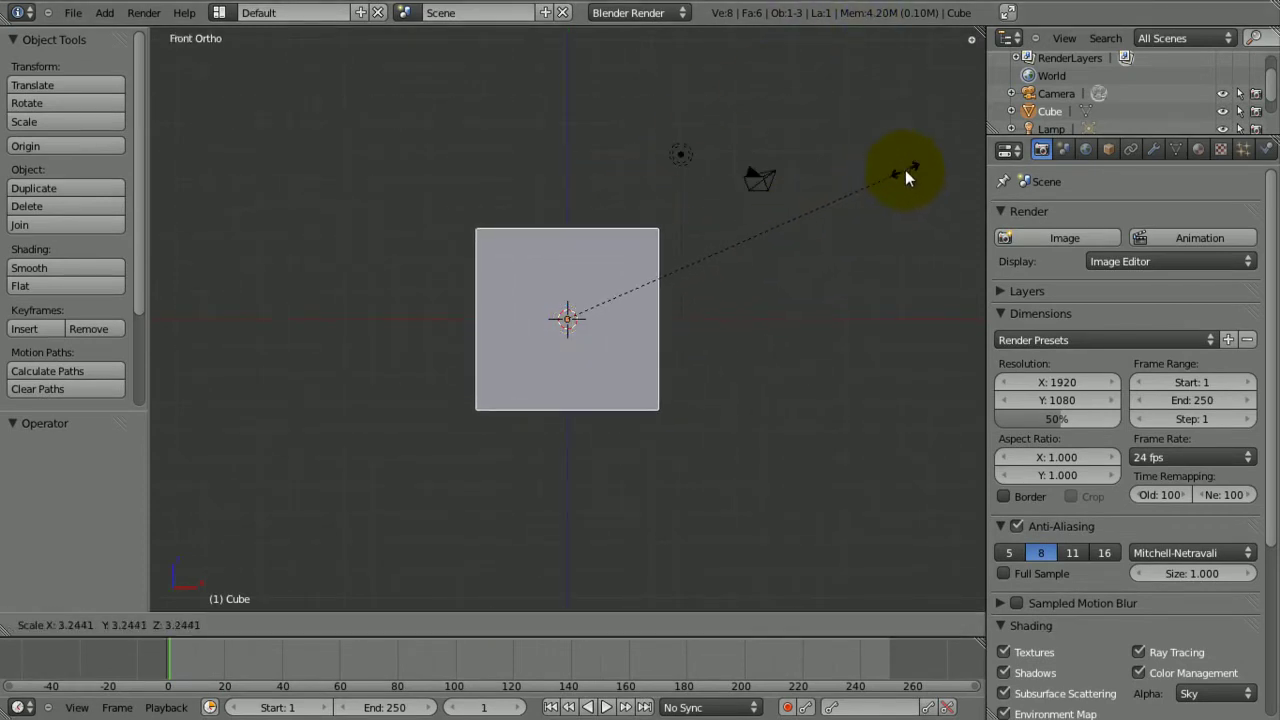
{"action": "left_click", "coordinate": [885, 170]}
{"action": "middle_click_drag", "start_coordinate": [813, 185], "coordinate": [684, 309]}
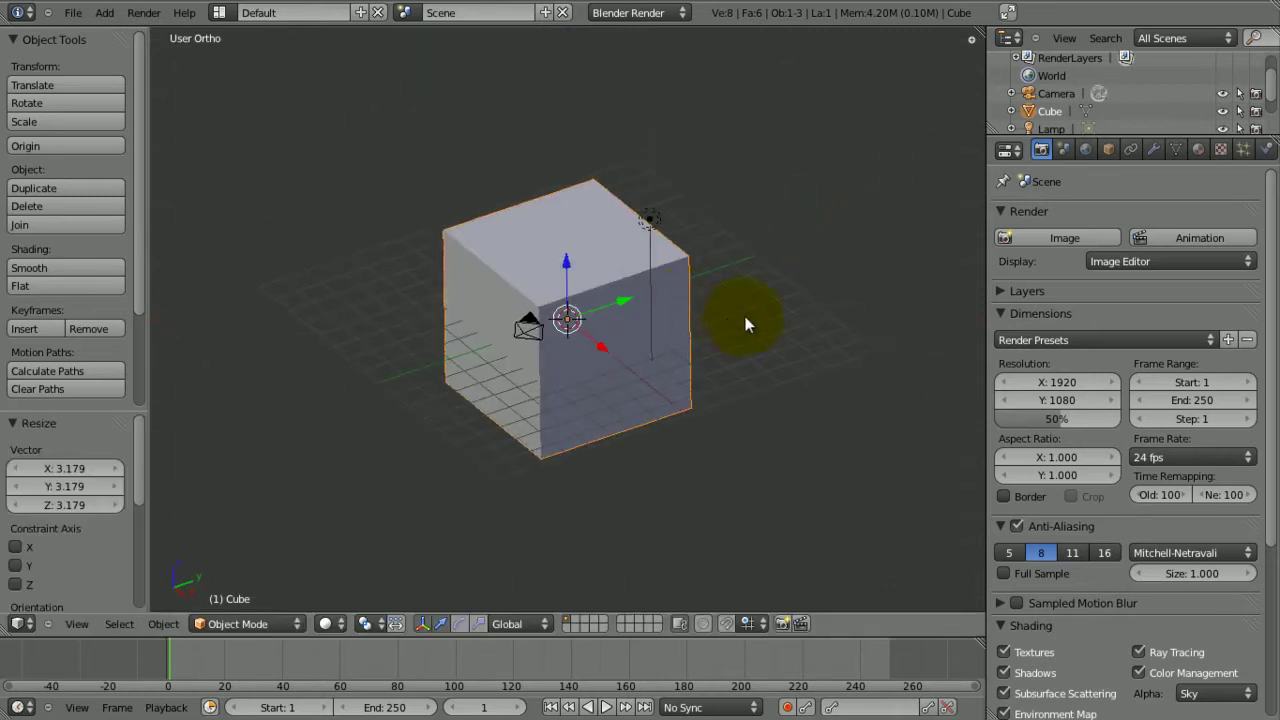
{"action": "key", "text": "s"}
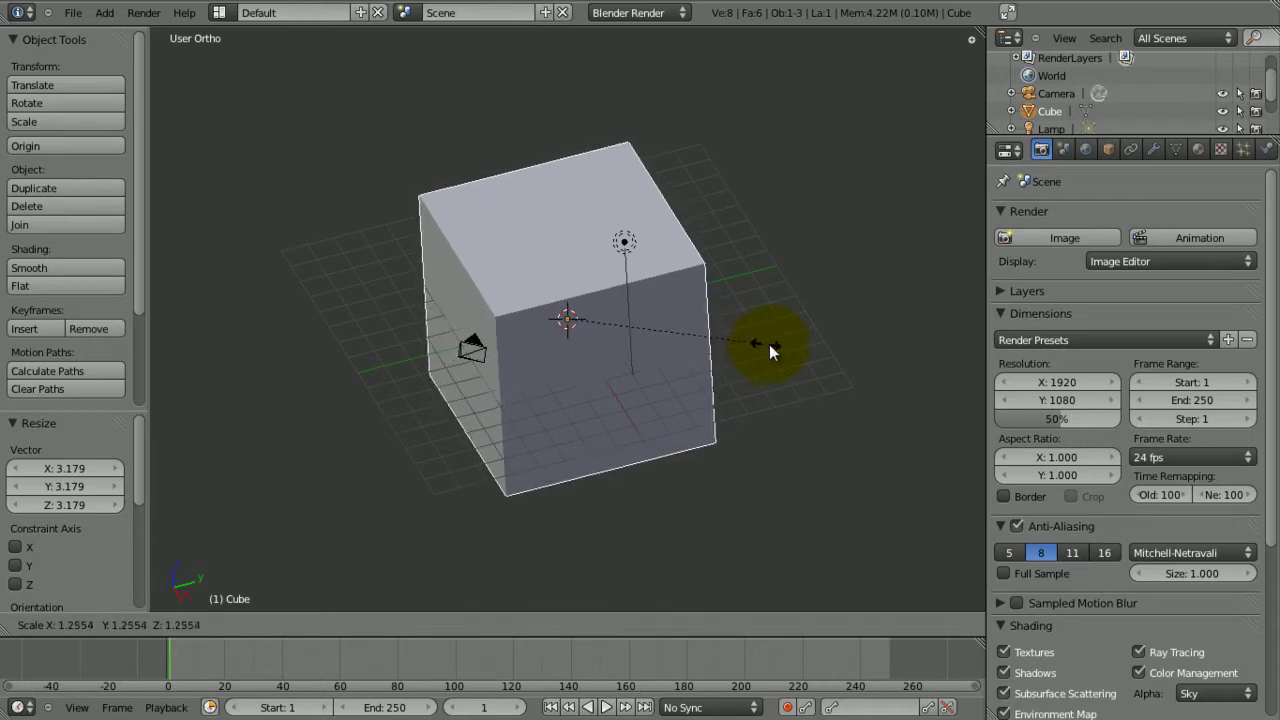
{"action": "left_click", "coordinate": [716, 350]}
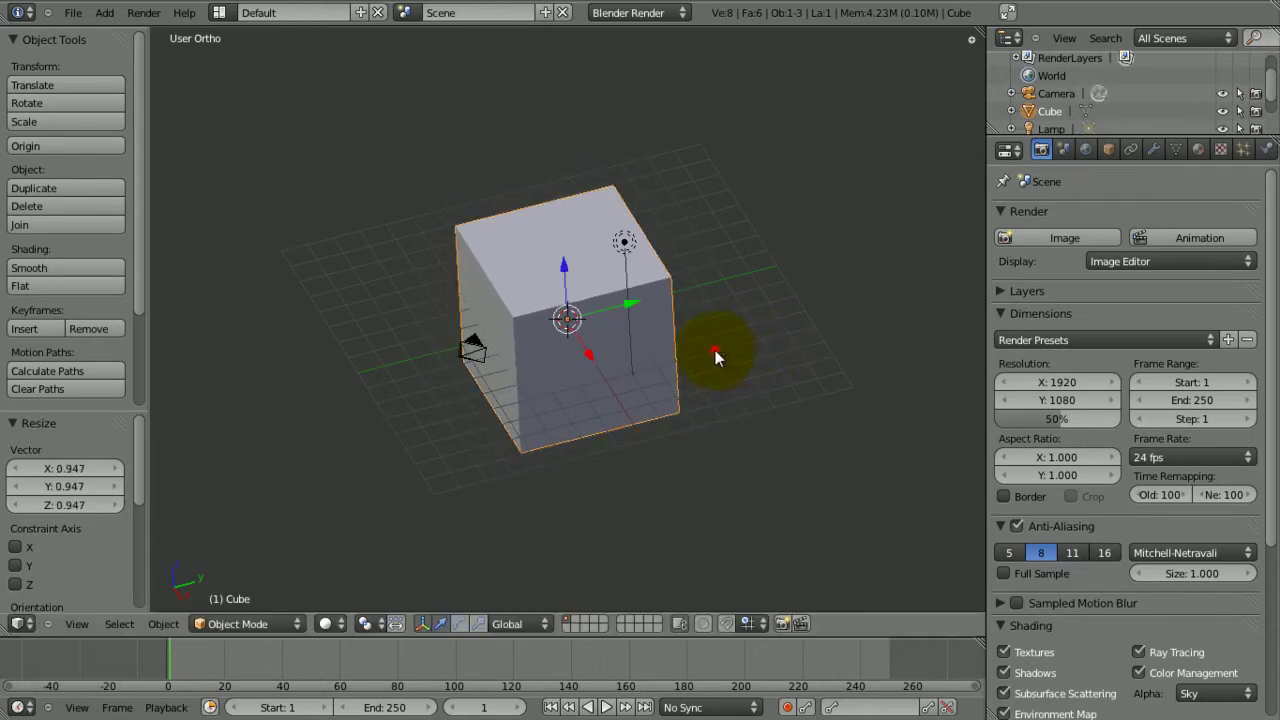
{"action": "scroll", "coordinate": [668, 284], "scroll_direction": "down", "scroll_amount": 4}
{"action": "scroll", "coordinate": [690, 275], "scroll_direction": "down", "scroll_amount": 3}
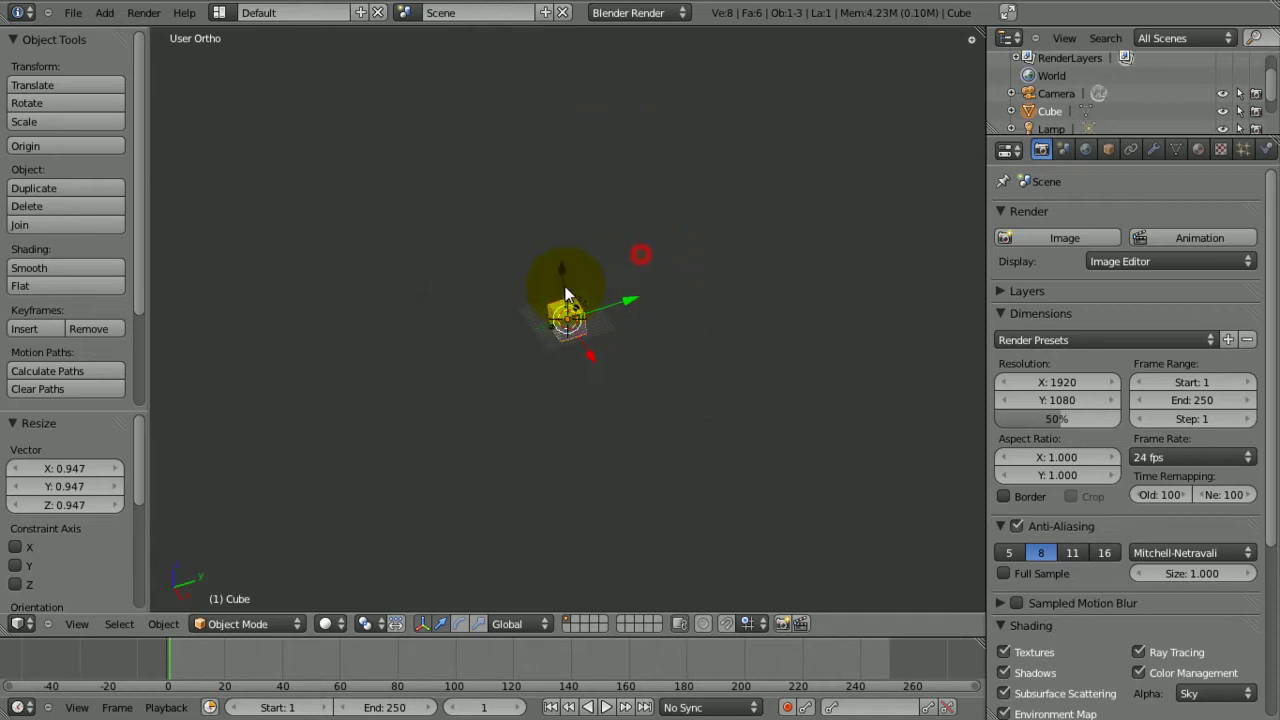
{"action": "scroll", "coordinate": [577, 458], "scroll_direction": "up", "scroll_amount": 6}
{"action": "middle_click_drag", "start_coordinate": [572, 326], "coordinate": [488, 231]}
Step: In front ortho wireframe view, add a plane and scale it down to 0.548
{"action": "key", "text": "KP_1"}
{"action": "scroll", "coordinate": [605, 515], "scroll_direction": "up", "scroll_amount": 7}
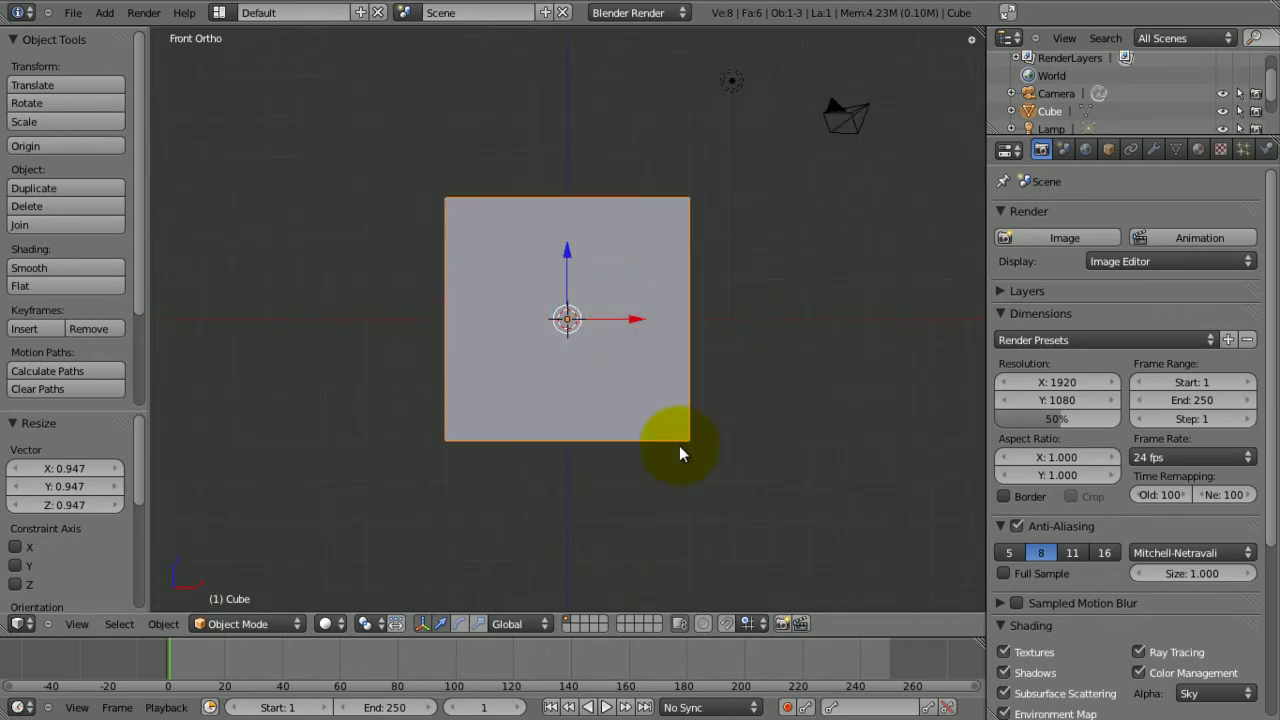
{"action": "key", "text": "z"}
{"action": "key", "text": "a"}
{"action": "key", "text": "shift+a"}
{"action": "mouse_move", "coordinate": [679, 445]}
{"action": "left_click", "coordinate": [728, 447]}
{"action": "key", "text": "s"}
{"action": "left_click", "coordinate": [677, 390]}
Step: Lower the plane along Z so it sits inside the cube's lower part
{"action": "key", "text": "g"}
{"action": "key", "text": "z"}
{"action": "left_click", "coordinate": [670, 472]}
{"action": "middle_click_drag", "start_coordinate": [558, 361], "coordinate": [490, 410]}
{"action": "key", "text": "z"}
{"action": "key", "text": "KP_1"}
{"action": "key", "text": "z"}
{"action": "key", "text": "g"}
{"action": "key", "text": "z"}
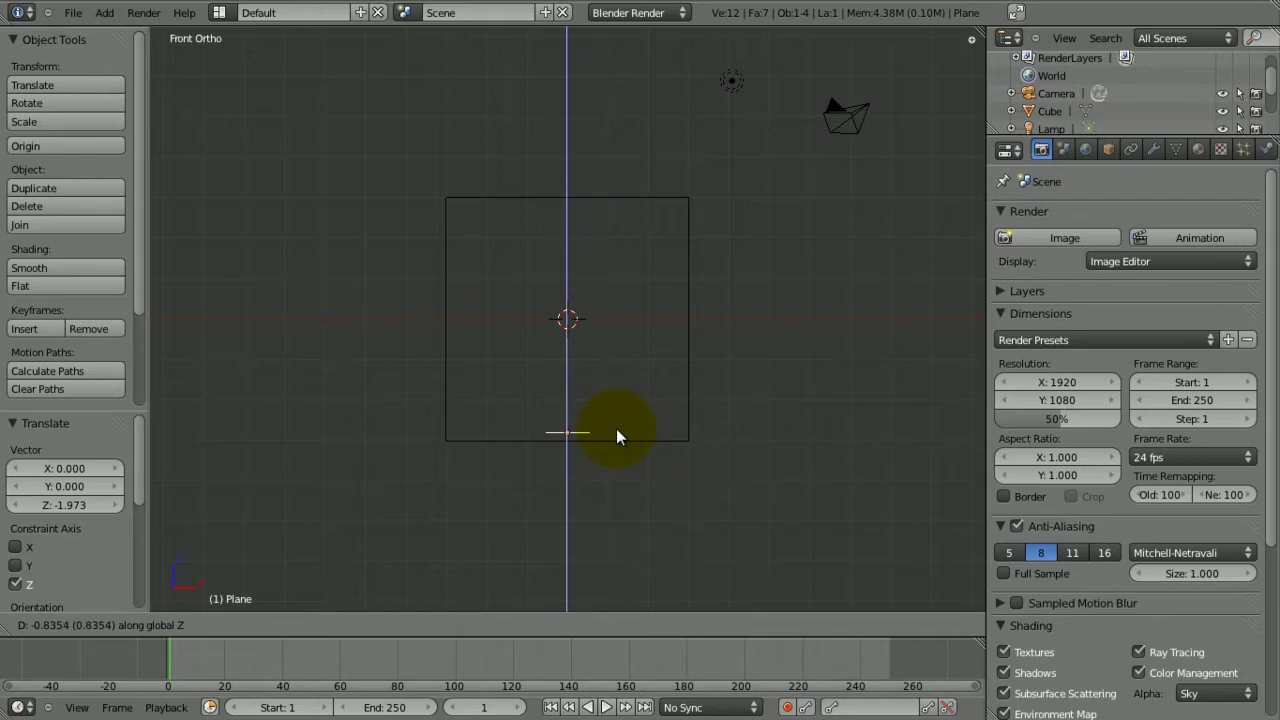
{"action": "left_click", "coordinate": [616, 434]}
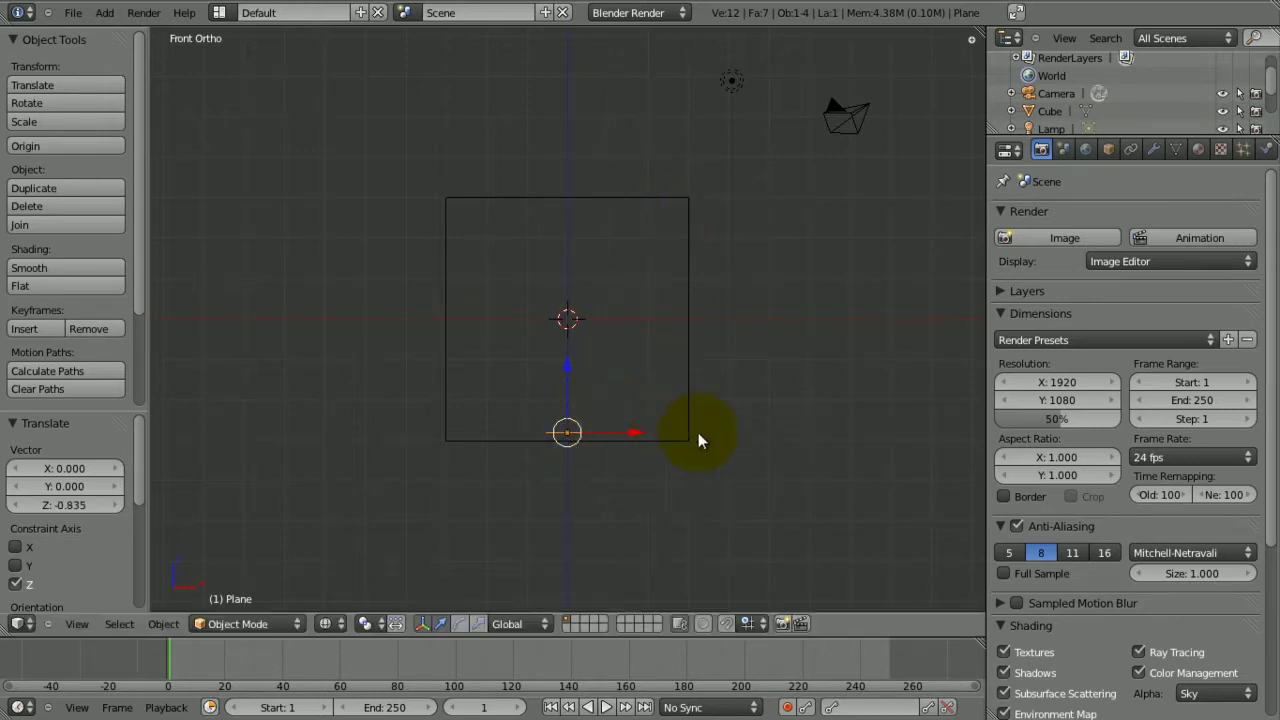
Step: Fine-tune the plane's height to Z 0.835 and inspect it in solid shading
{"action": "key", "text": "g"}
{"action": "key", "text": "z"}
{"action": "left_click", "coordinate": [684, 400]}
{"action": "mouse_move", "coordinate": [665, 402]}
{"action": "middle_mouse_down"}
{"action": "mouse_move", "coordinate": [580, 486]}
{"action": "mouse_move", "coordinate": [486, 471]}
{"action": "mouse_move", "coordinate": [514, 400]}
{"action": "mouse_move", "coordinate": [733, 371]}
{"action": "middle_mouse_up"}
{"action": "key", "text": "z"}
{"action": "key", "text": "KP_1"}
{"action": "key", "text": "z"}
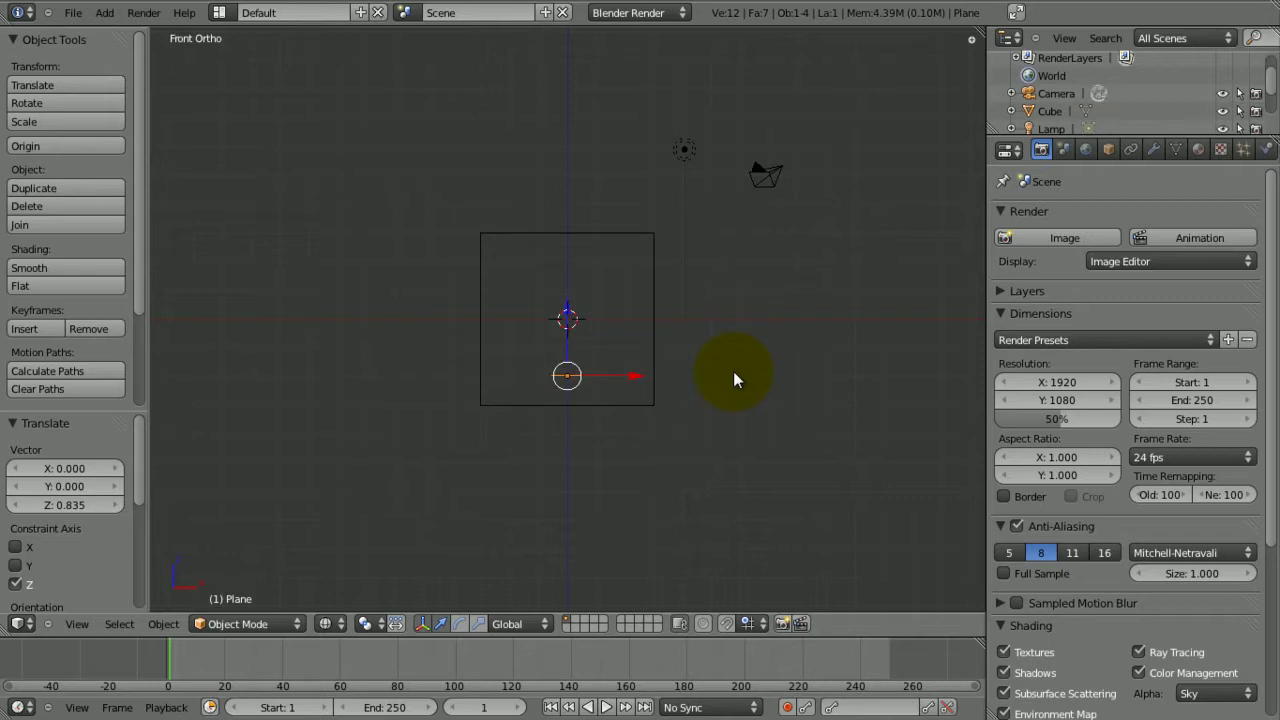
{"action": "key", "text": "z"}
{"action": "middle_click_drag", "start_coordinate": [703, 337], "coordinate": [635, 253]}
Step: Set the Cube's Object properties Display type to Wire so the inner plane shows
{"action": "right_click", "coordinate": [561, 273]}
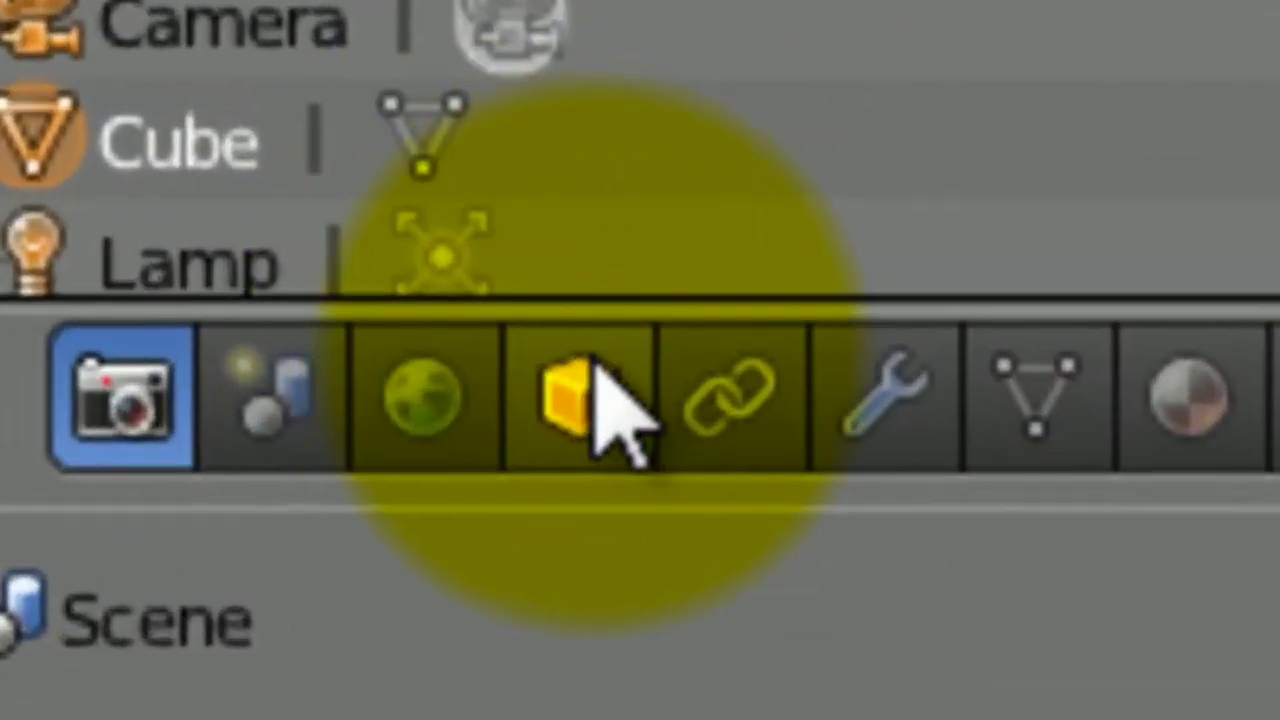
{"action": "left_click", "coordinate": [594, 363]}
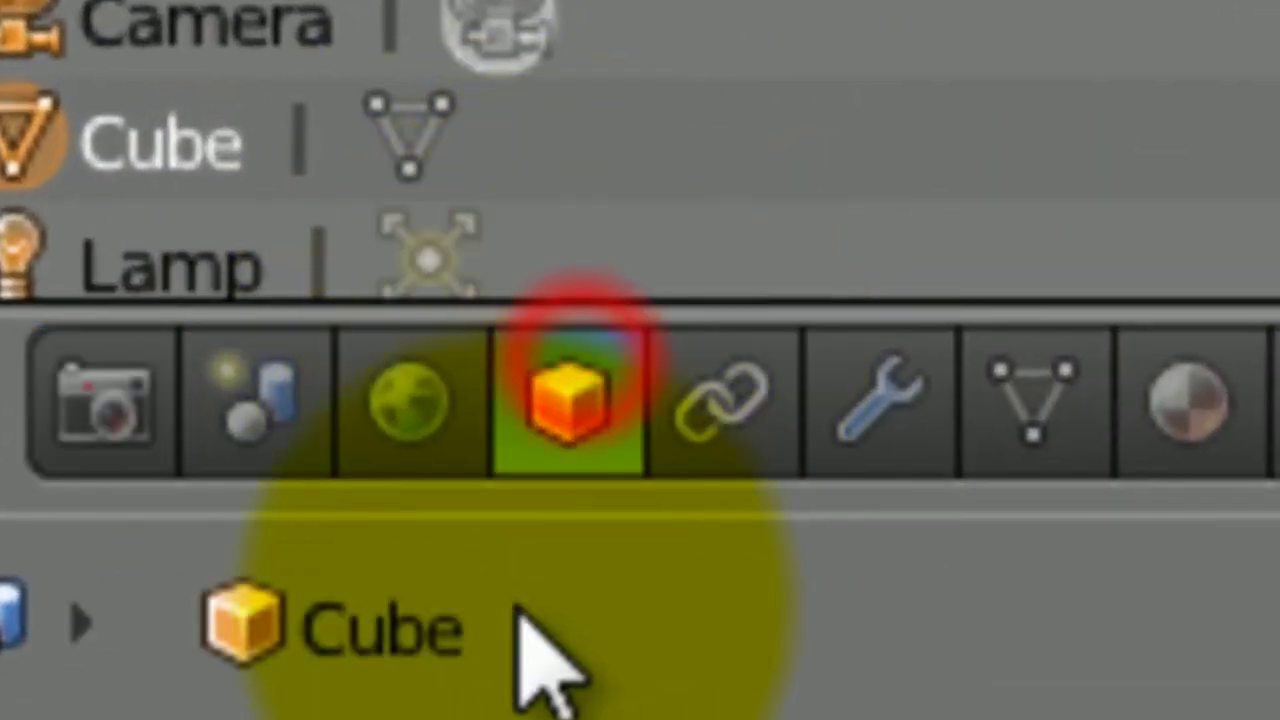
{"action": "scroll", "coordinate": [300, 620], "scroll_direction": "down", "scroll_amount": 2}
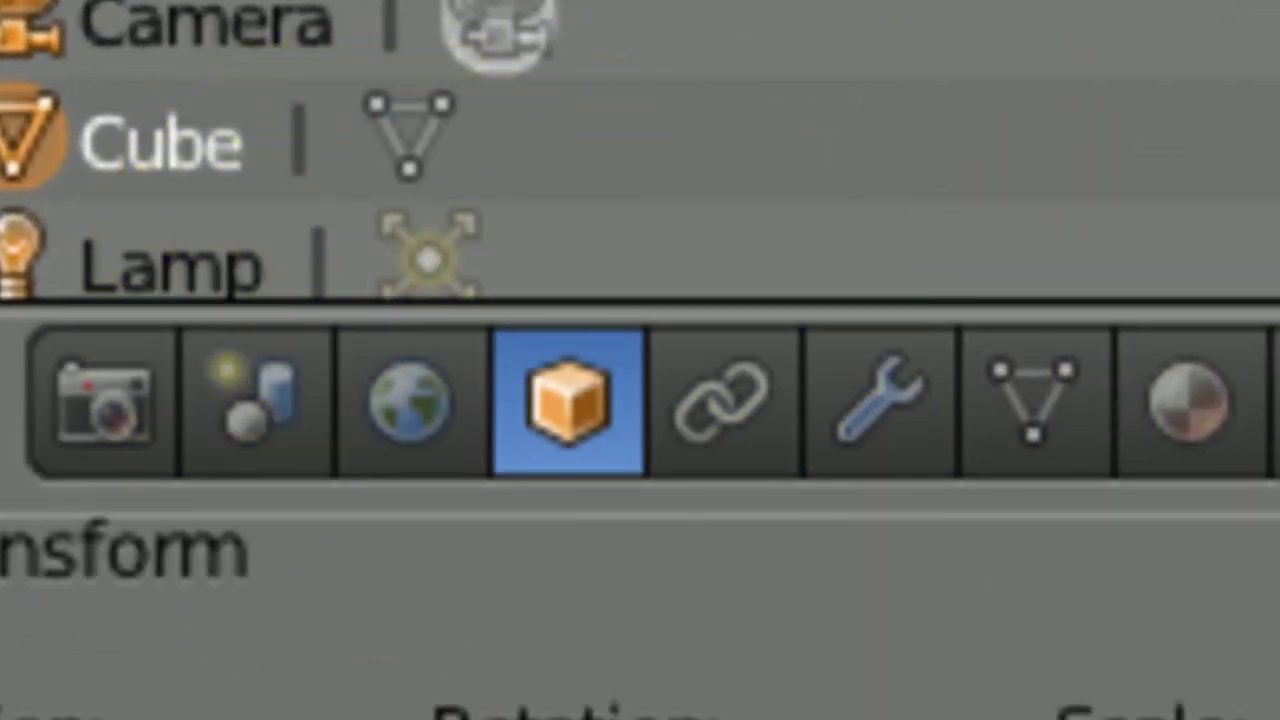
{"action": "scroll", "coordinate": [300, 620], "scroll_direction": "up", "scroll_amount": 2}
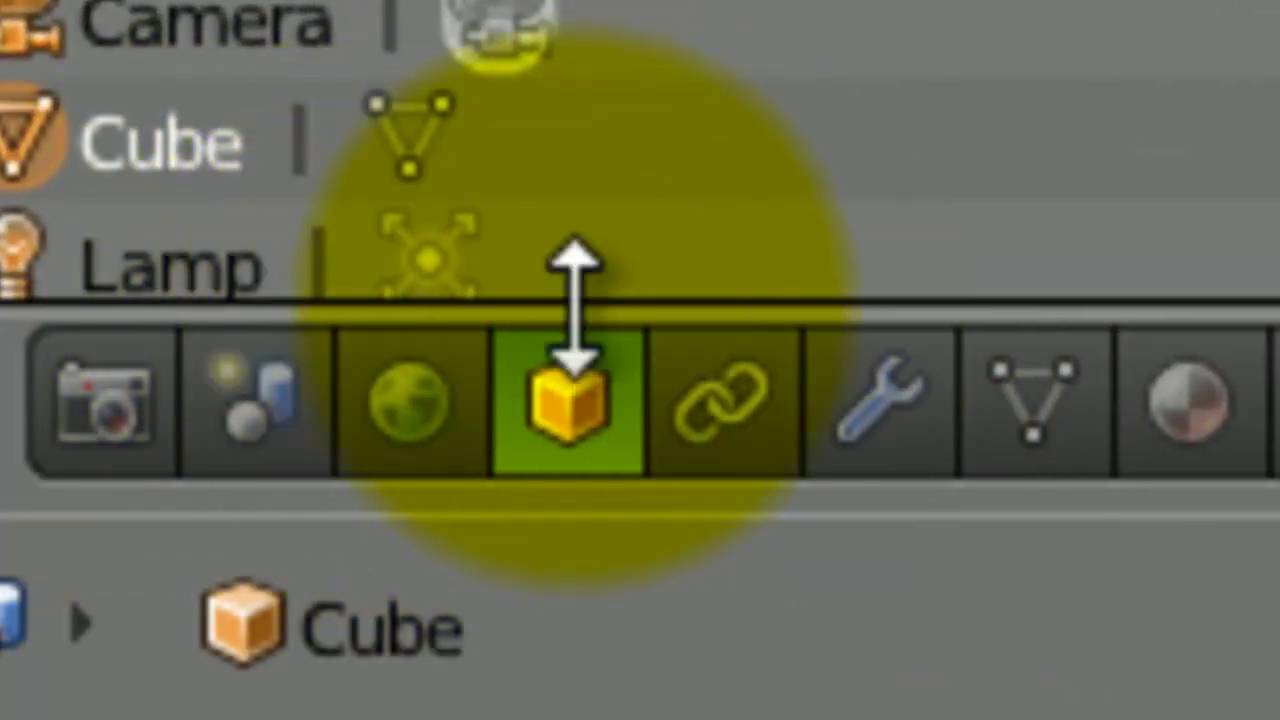
{"action": "scroll", "coordinate": [829, 300], "scroll_direction": "down", "scroll_amount": 10}
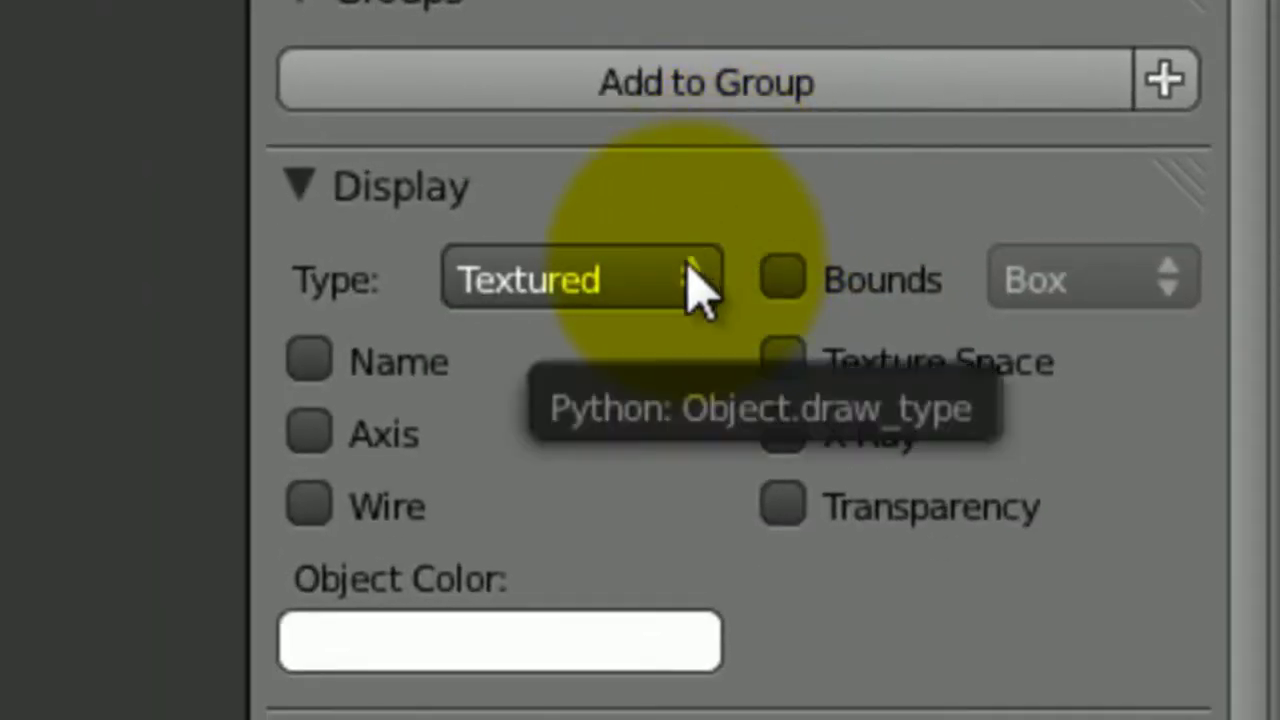
{"action": "left_click", "coordinate": [700, 285]}
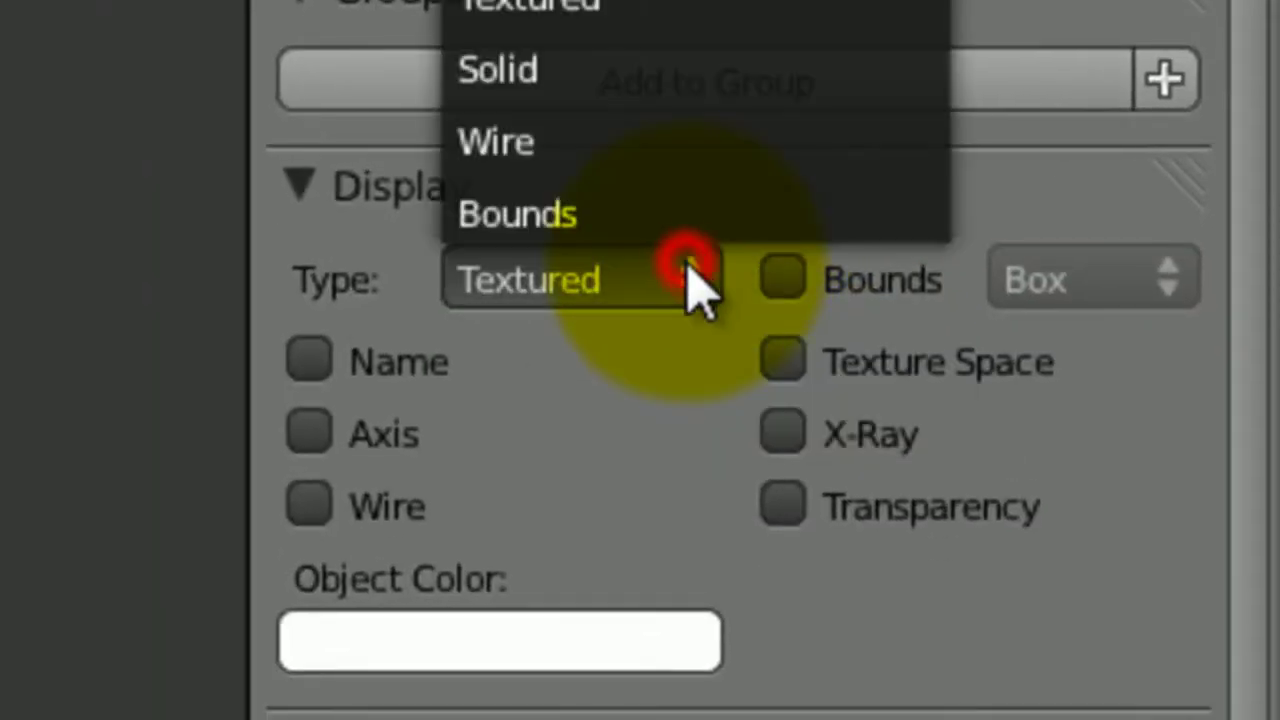
{"action": "left_click", "coordinate": [635, 152]}
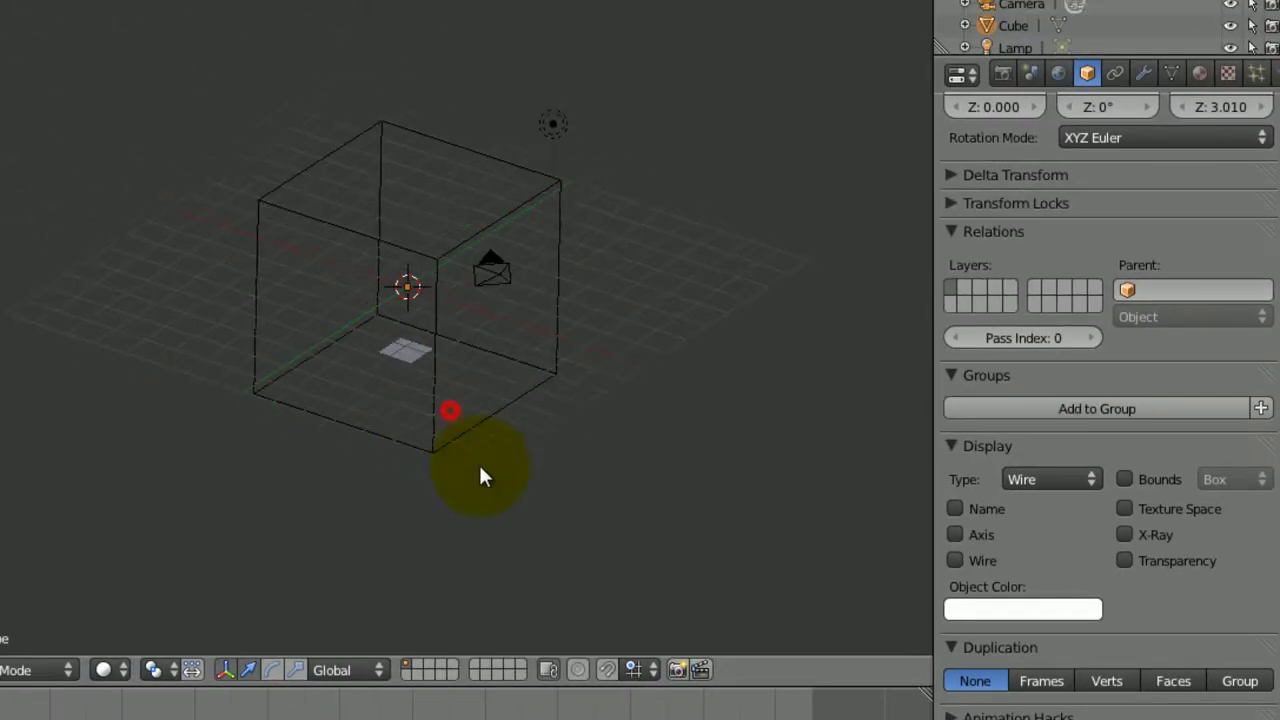
{"action": "mouse_move", "coordinate": [480, 477]}
{"action": "middle_mouse_down"}
{"action": "mouse_move", "coordinate": [491, 406]}
{"action": "mouse_move", "coordinate": [446, 497]}
{"action": "mouse_move", "coordinate": [420, 480]}
{"action": "mouse_move", "coordinate": [437, 406]}
{"action": "mouse_move", "coordinate": [383, 423]}
{"action": "mouse_move", "coordinate": [466, 551]}
{"action": "mouse_move", "coordinate": [492, 370]}
{"action": "mouse_move", "coordinate": [437, 286]}
{"action": "middle_mouse_up"}
{"action": "key", "text": "z"}
{"action": "key", "text": "z"}
{"action": "right_click", "coordinate": [455, 300]}
{"action": "right_click", "coordinate": [563, 336]}
{"action": "middle_click_drag", "start_coordinate": [563, 335], "coordinate": [445, 195]}
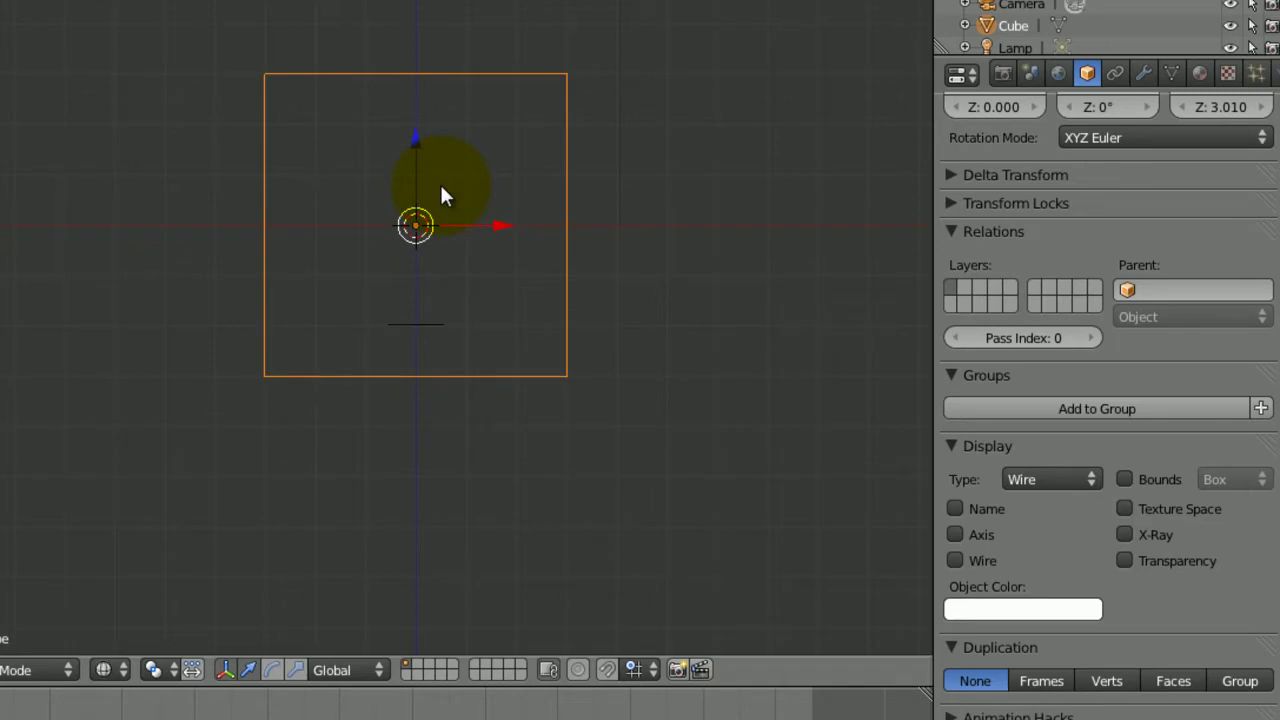
Step: Tick the Plane's Display Wire option so its edges draw over the Textured surface
{"action": "right_click", "coordinate": [410, 318]}
{"action": "middle_click_drag", "start_coordinate": [410, 318], "coordinate": [247, 348]}
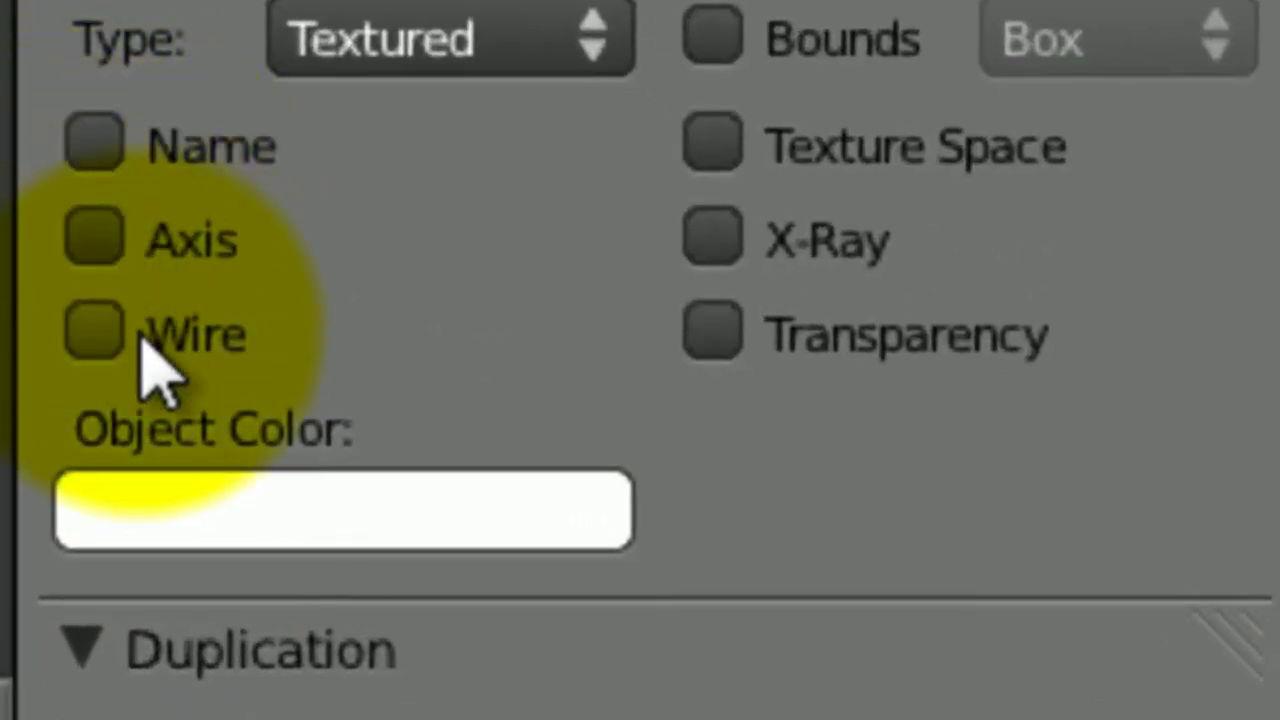
{"action": "left_click", "coordinate": [907, 548]}
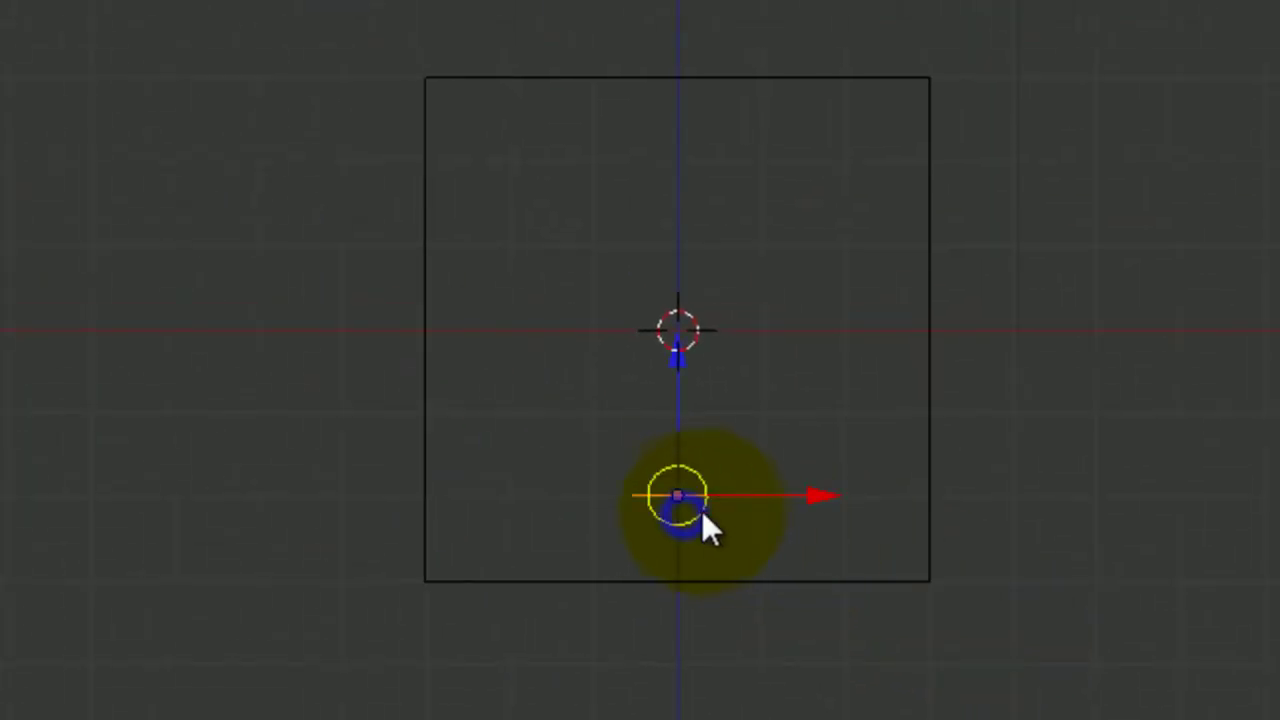
{"action": "middle_click_drag", "start_coordinate": [705, 510], "coordinate": [586, 686]}
{"action": "middle_click_drag", "start_coordinate": [798, 593], "coordinate": [757, 603]}
{"action": "key", "text": "KP_1"}
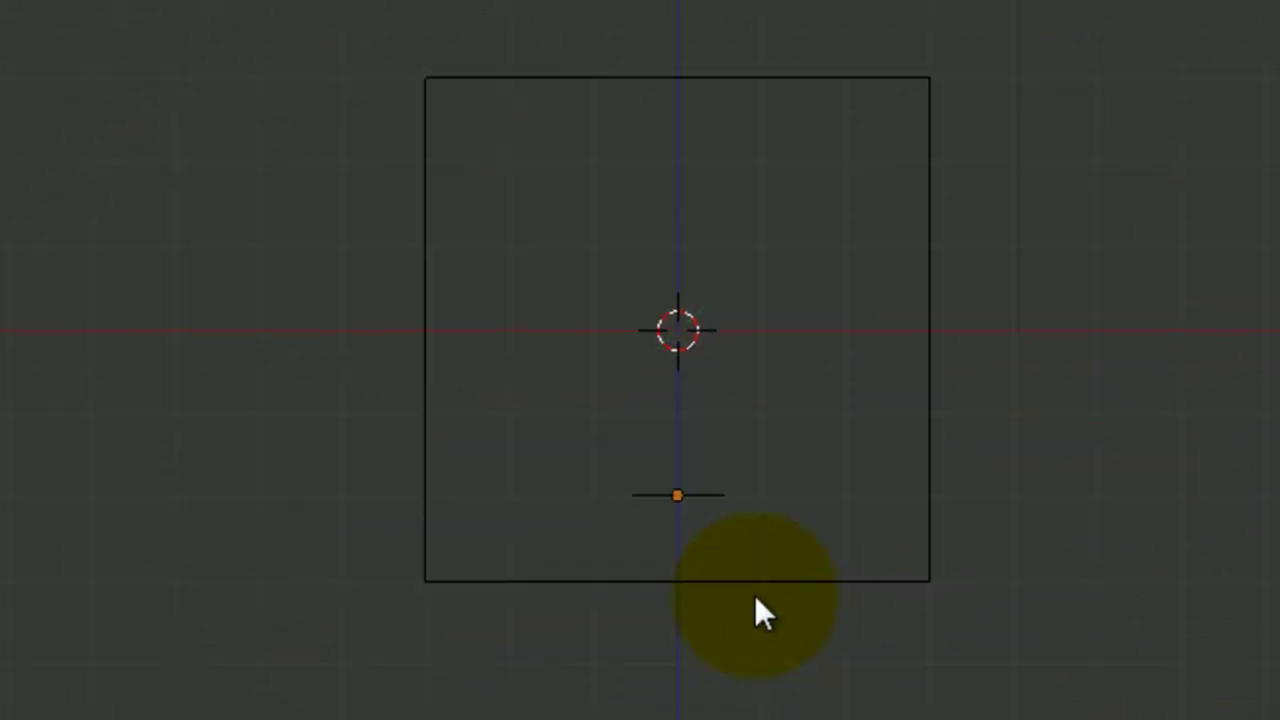
{"action": "right_click", "coordinate": [670, 488]}
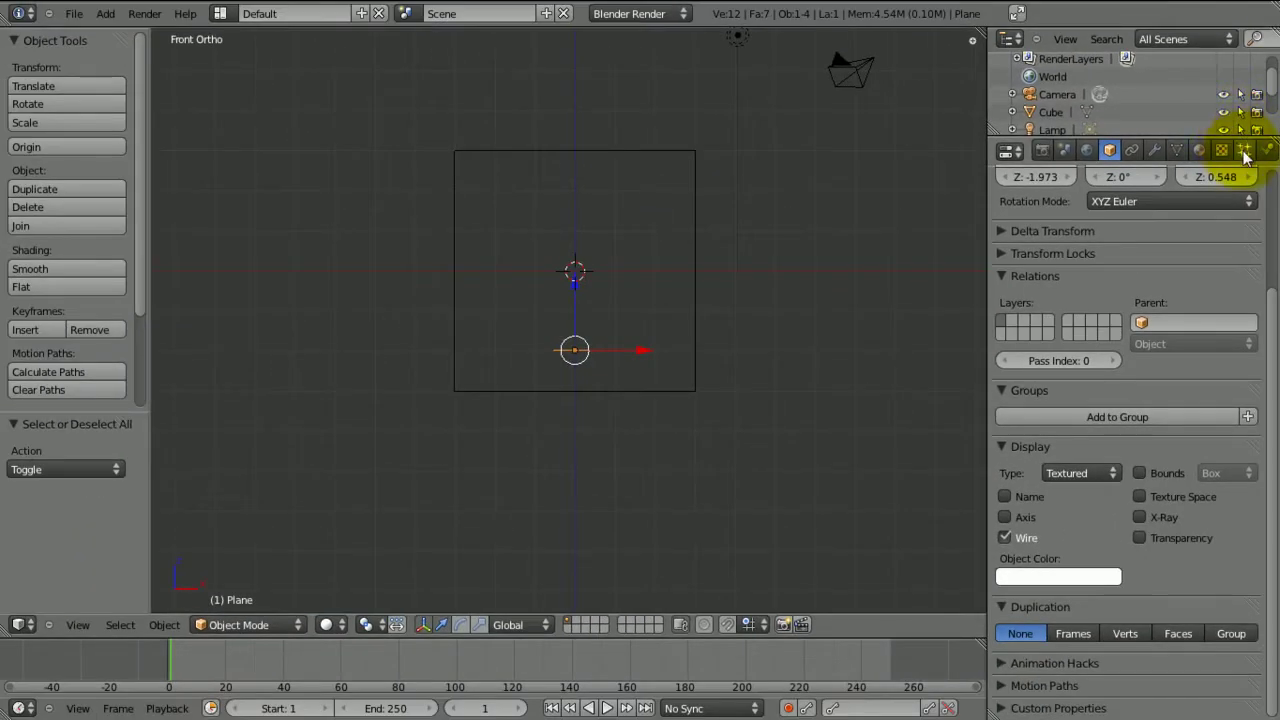
Step: Add a 1000-particle system to the plane and preview the emission with Alt+A
{"action": "scroll", "coordinate": [540, 348], "scroll_direction": "down", "scroll_amount": 1}
{"action": "scroll", "coordinate": [540, 348], "scroll_direction": "up", "scroll_amount": 1}
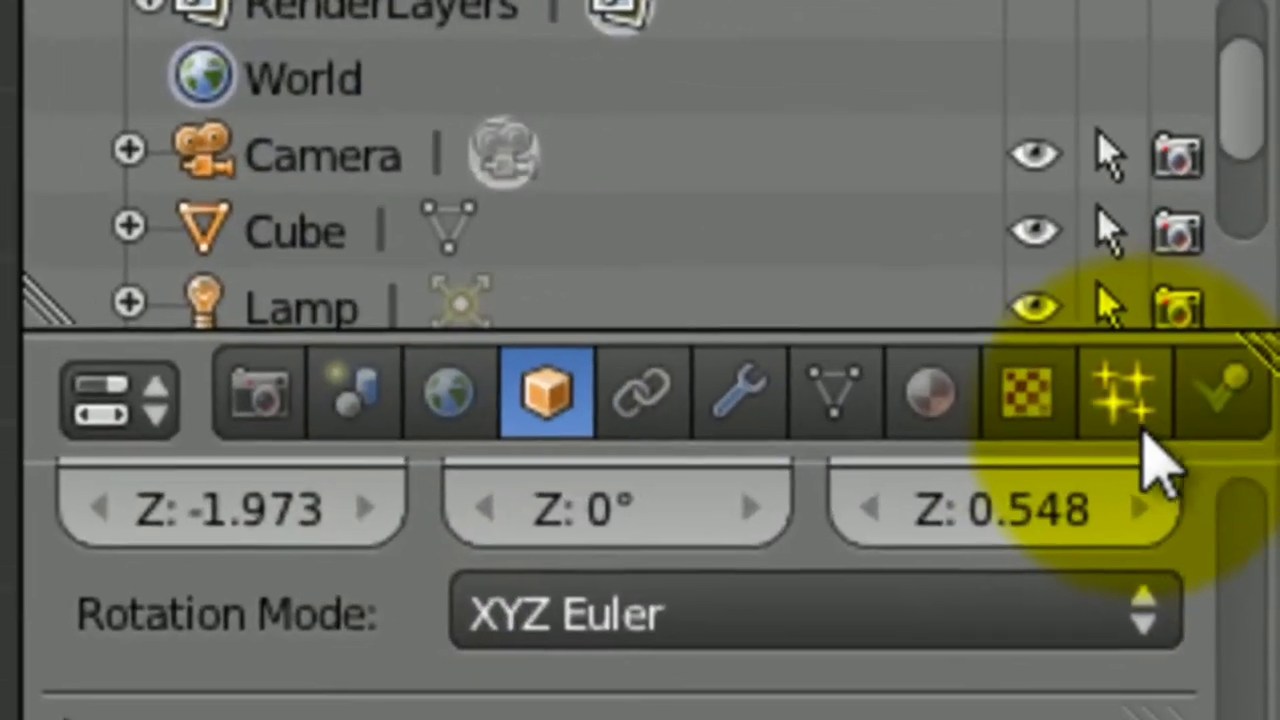
{"action": "left_click", "coordinate": [1210, 222]}
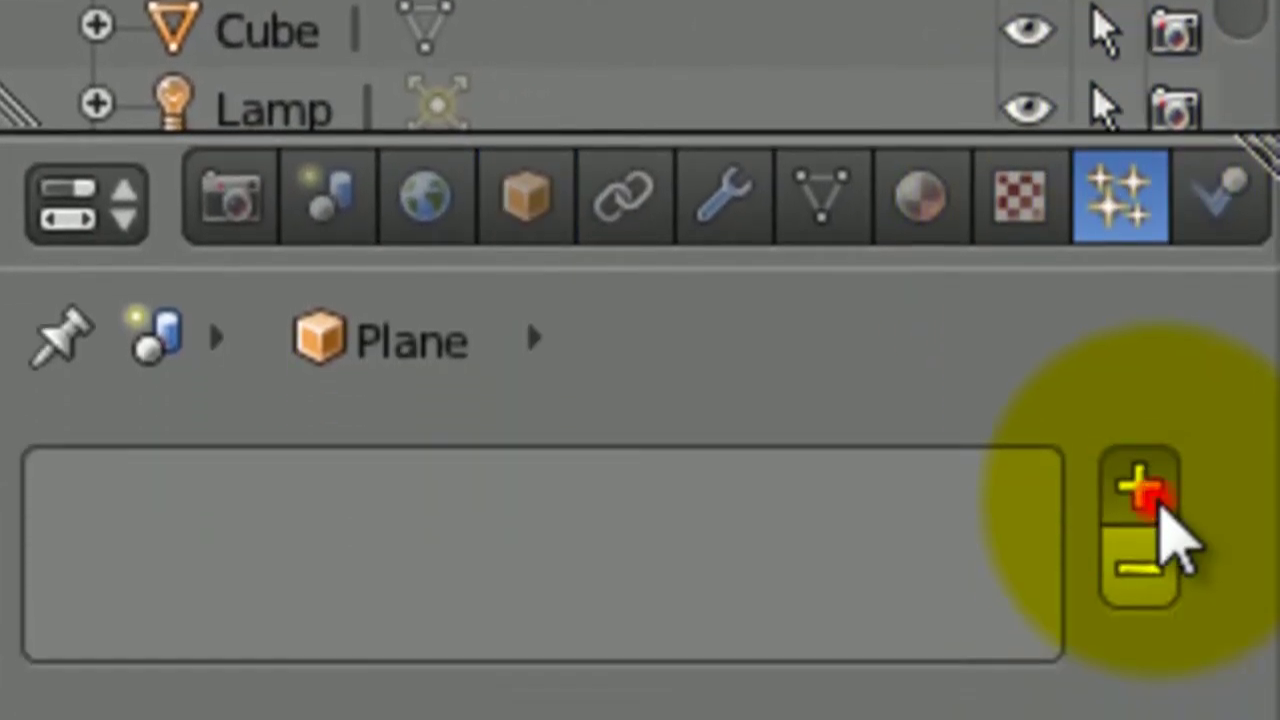
{"action": "left_click", "coordinate": [1142, 690]}
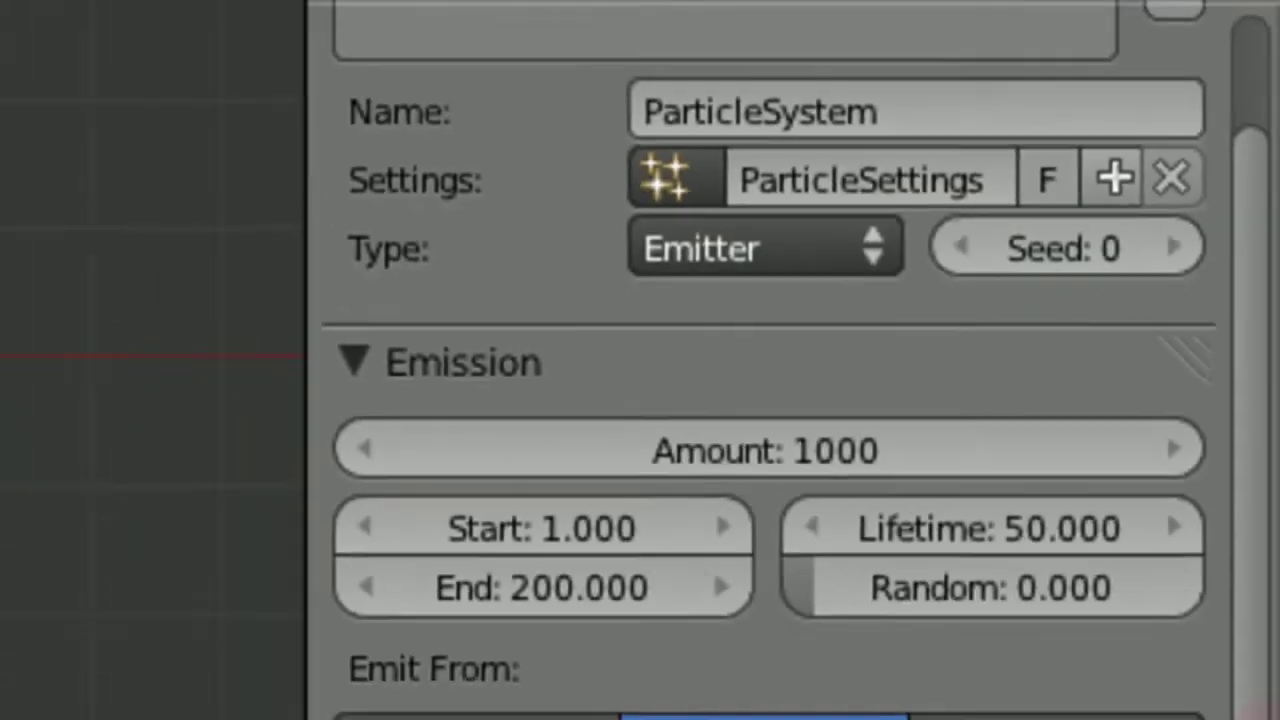
{"action": "key", "text": "alt+a"}
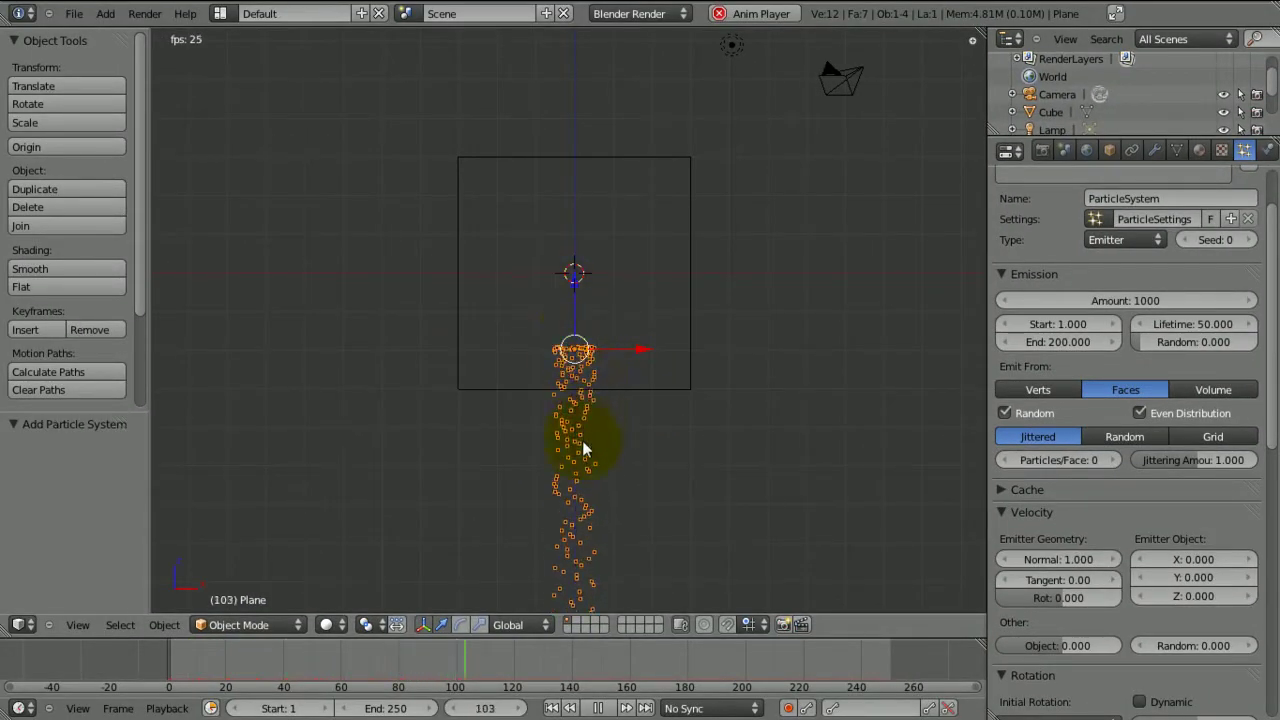
{"action": "scroll", "coordinate": [578, 440], "scroll_direction": "down", "scroll_amount": 8}
{"action": "scroll", "coordinate": [565, 320], "scroll_direction": "up", "scroll_amount": 7}
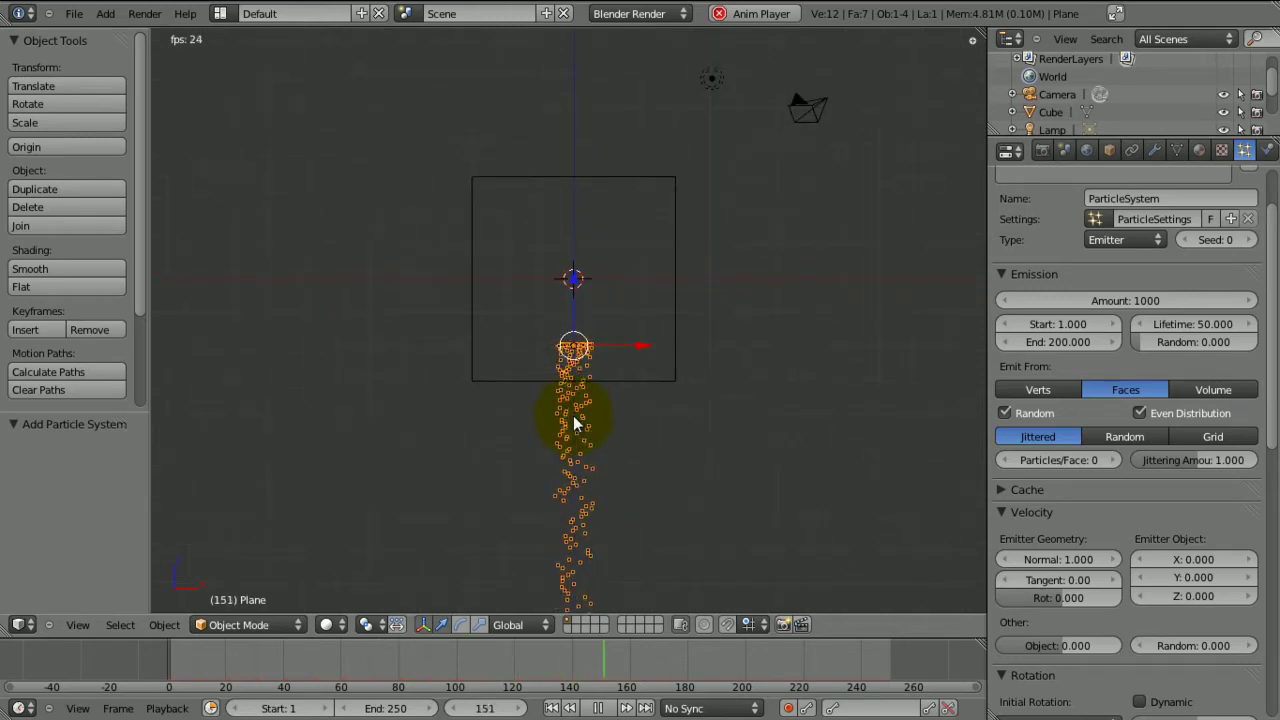
{"action": "key", "text": "Escape"}
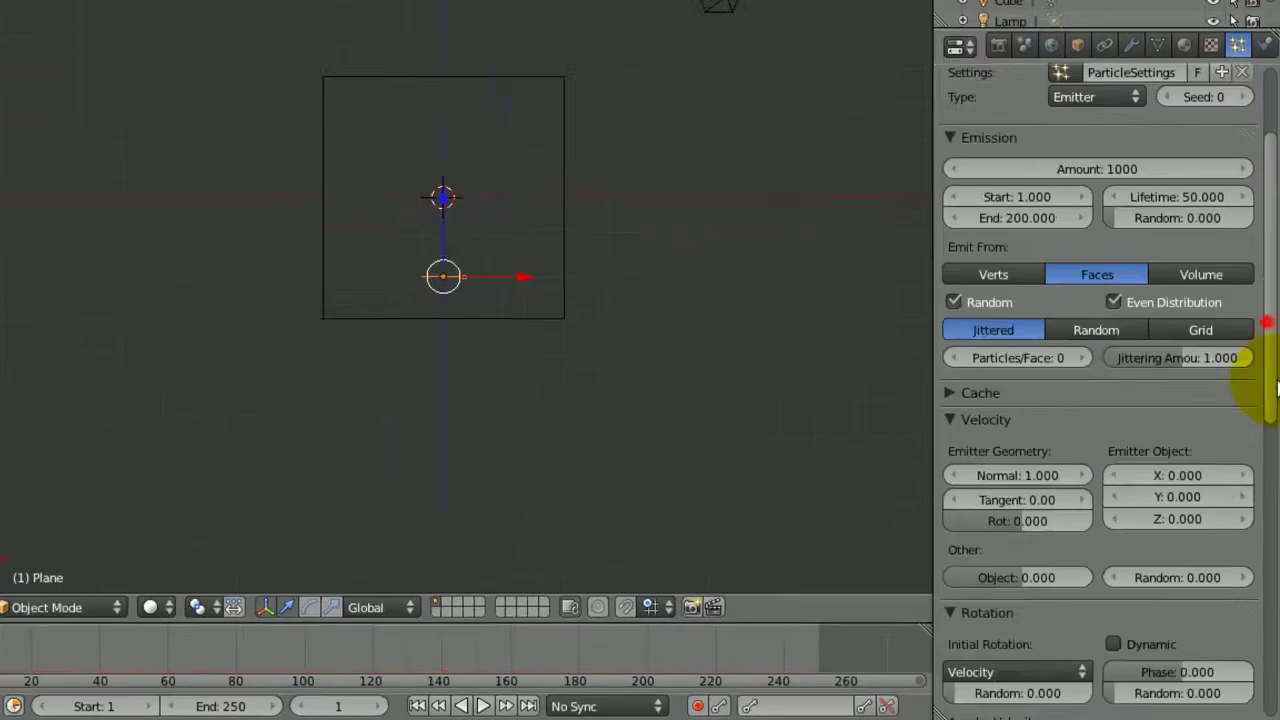
Step: Set the particle system's Field Weights Gravity to 0
{"action": "scroll", "coordinate": [1245, 420], "scroll_direction": "down", "scroll_amount": 15}
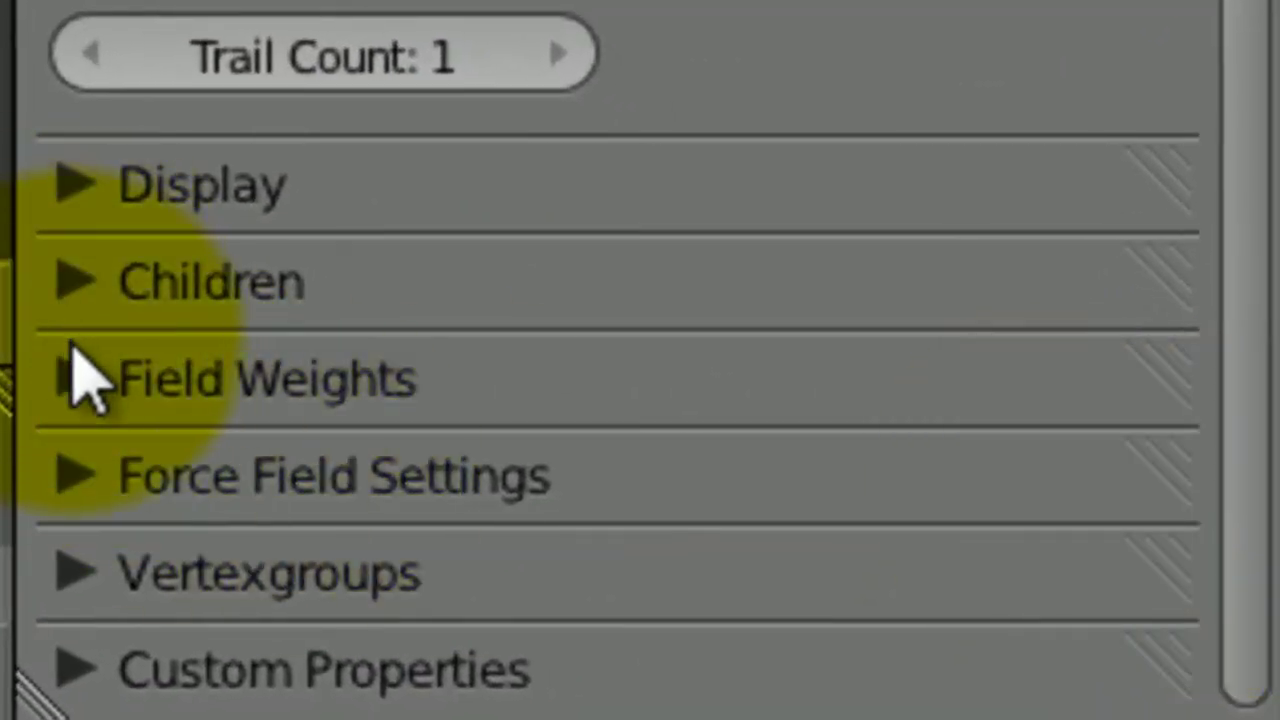
{"action": "left_click", "coordinate": [78, 378]}
{"action": "left_click_drag", "start_coordinate": [314, 585], "coordinate": [20, 600]}
{"action": "scroll", "coordinate": [1257, 286], "scroll_direction": "down", "scroll_amount": 6}
{"action": "scroll", "coordinate": [57, 80], "scroll_direction": "up", "scroll_amount": 4}
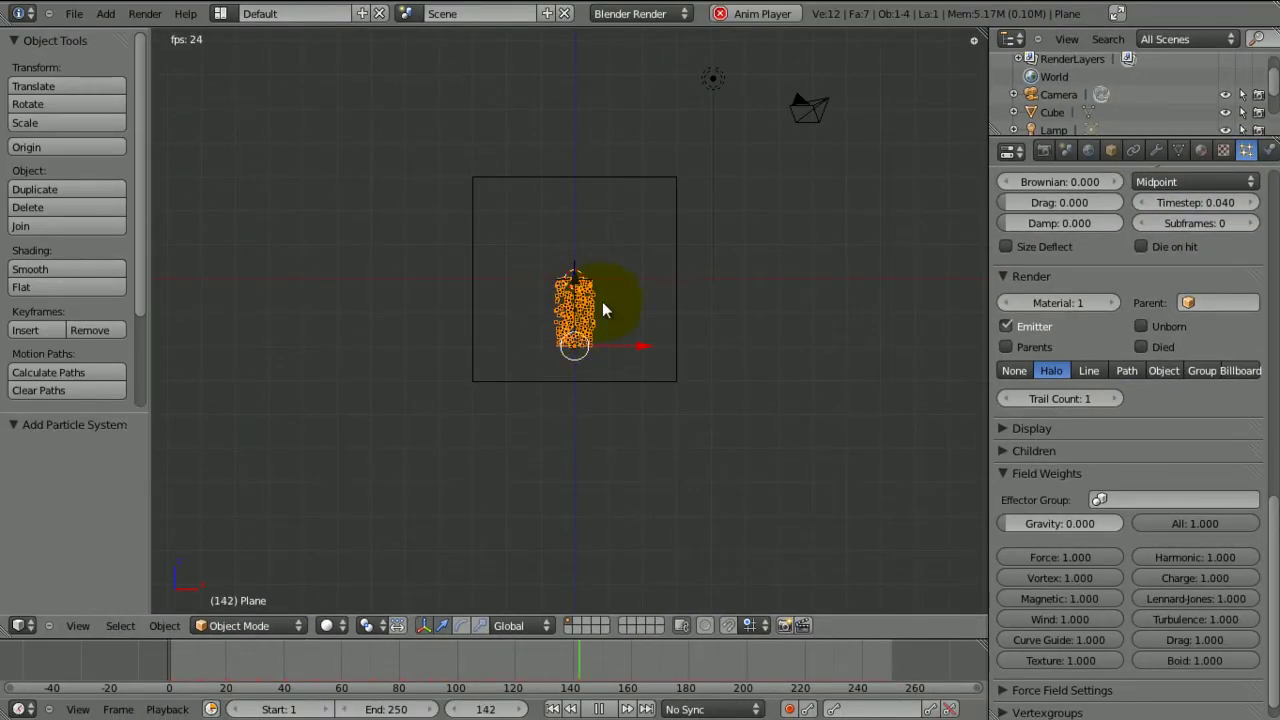
Step: Set particle Random velocity to about 0.5 and Normal velocity to 1.5, then preview
{"action": "key", "text": "Escape"}
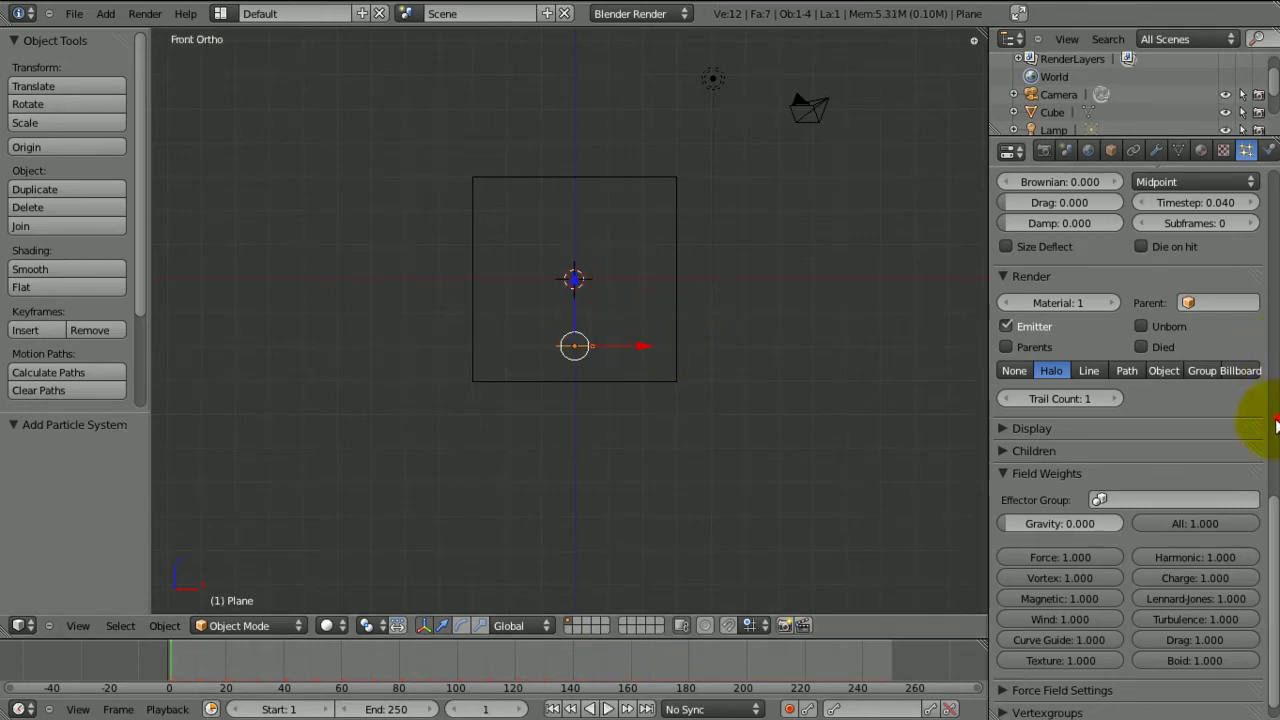
{"action": "scroll", "coordinate": [1271, 420], "scroll_direction": "up", "scroll_amount": 5}
{"action": "left_click_drag", "start_coordinate": [1186, 394], "coordinate": [1207, 400]}
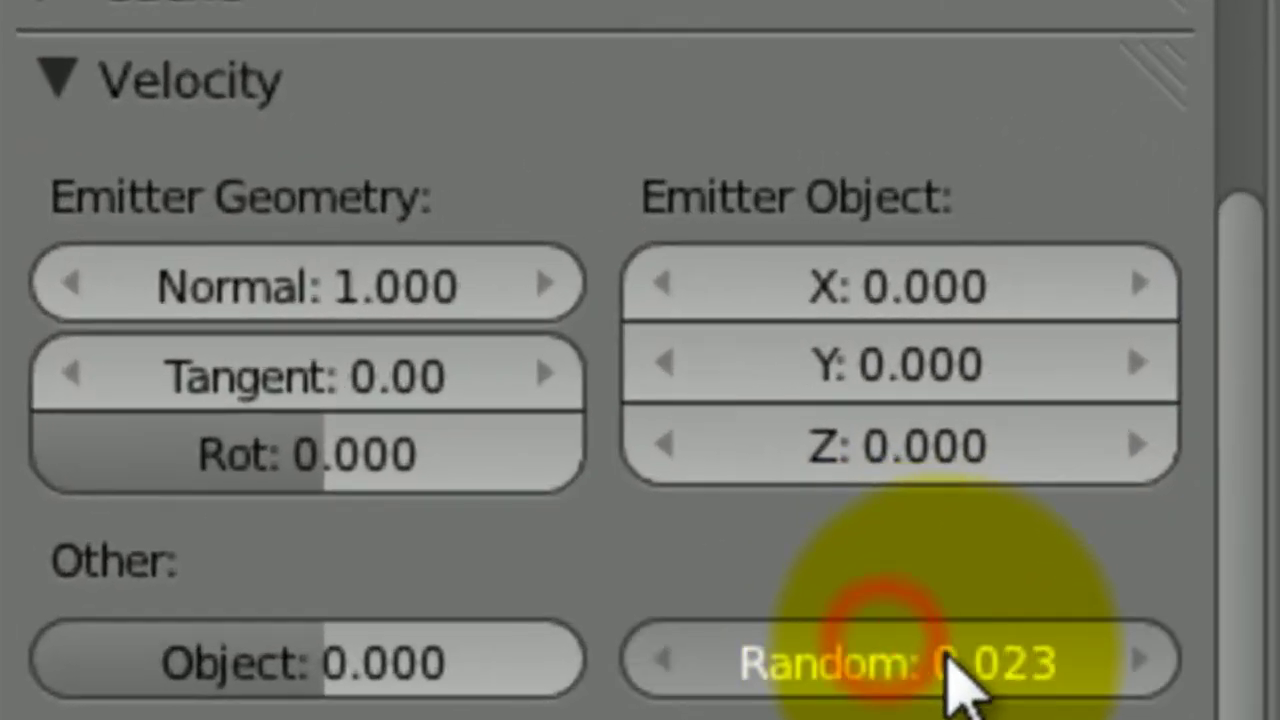
{"action": "left_click_drag", "start_coordinate": [955, 680], "coordinate": [1200, 695]}
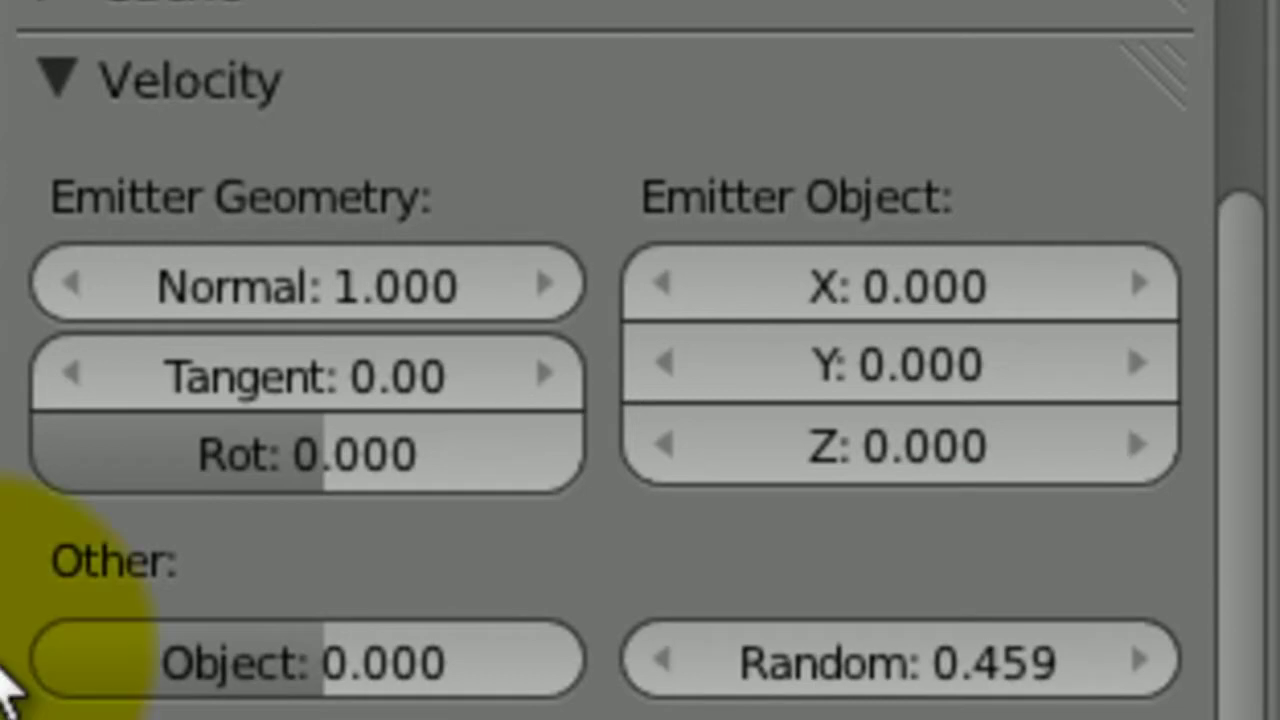
{"action": "left_click_drag", "start_coordinate": [857, 648], "coordinate": [943, 666]}
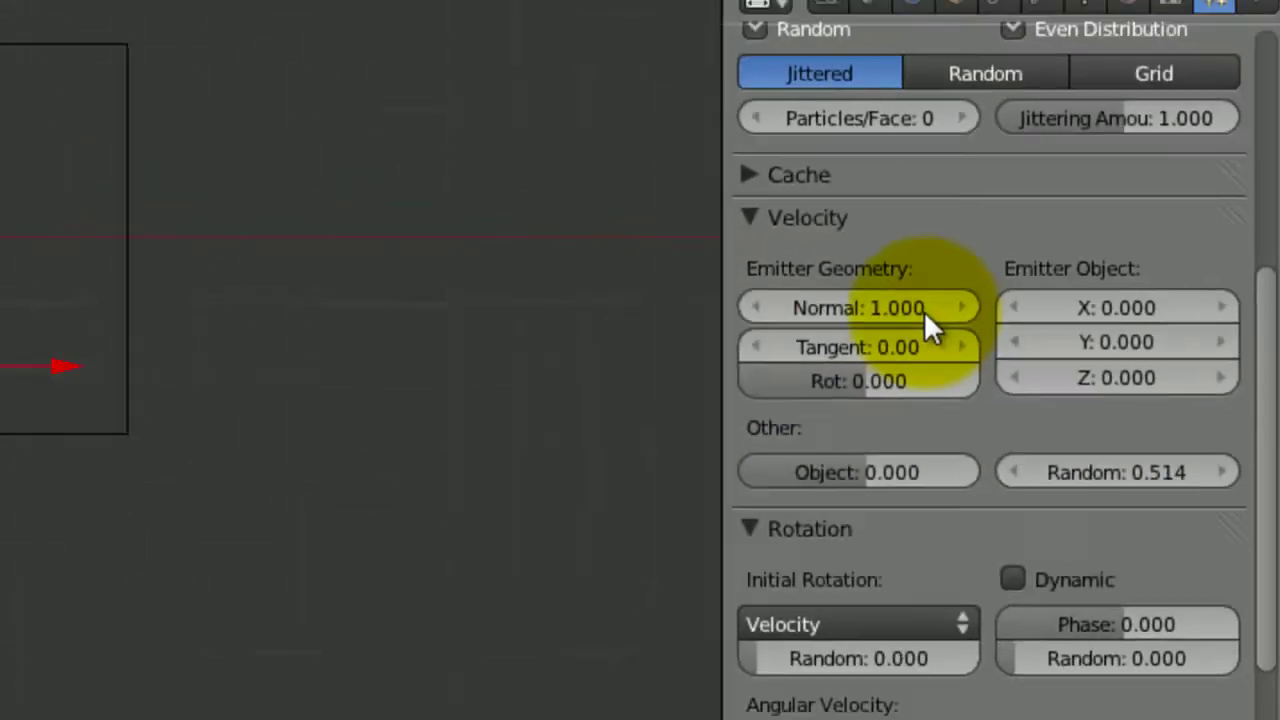
{"action": "left_click", "coordinate": [339, 287]}
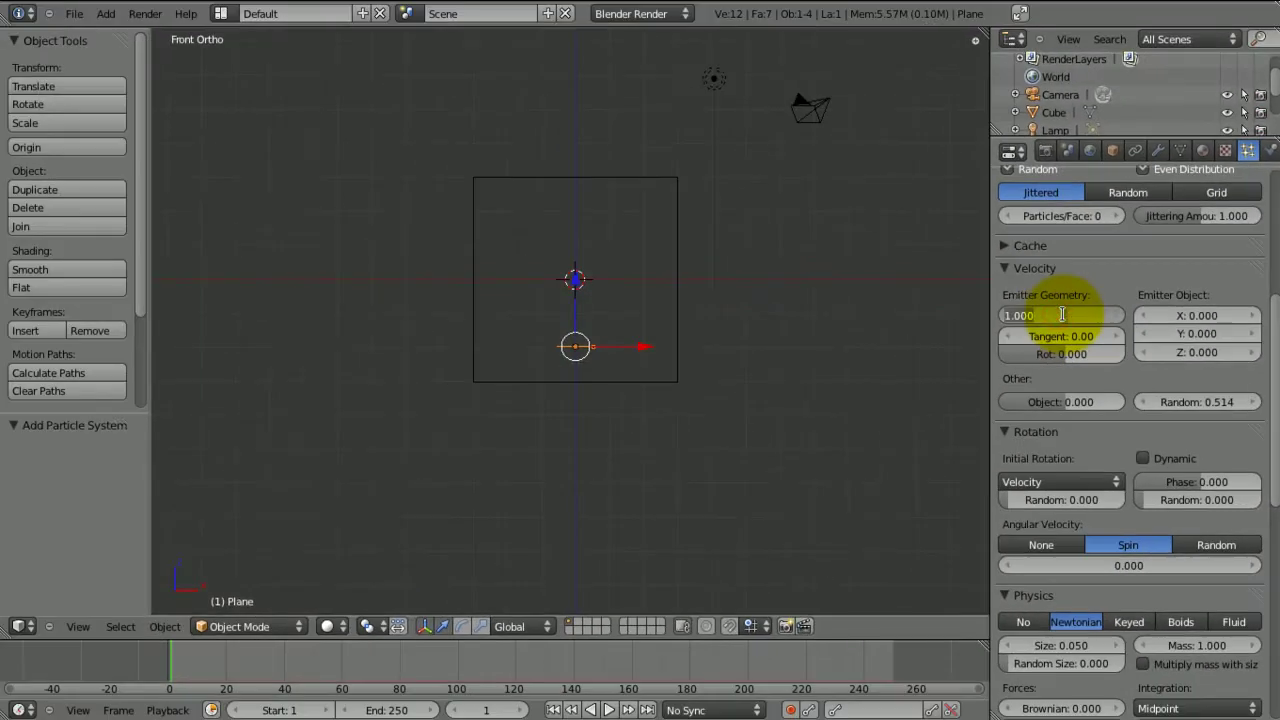
{"action": "key", "text": "Return"}
{"action": "key", "text": "alt+a"}
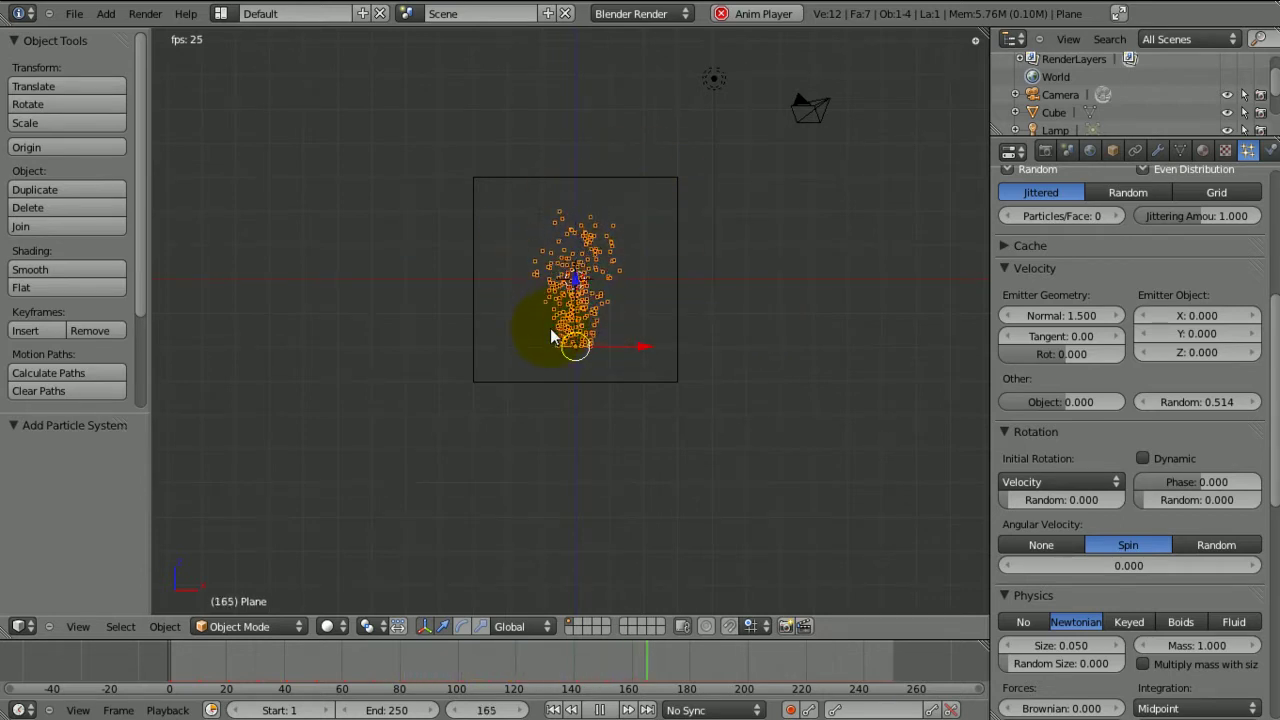
{"action": "key", "text": "Escape"}
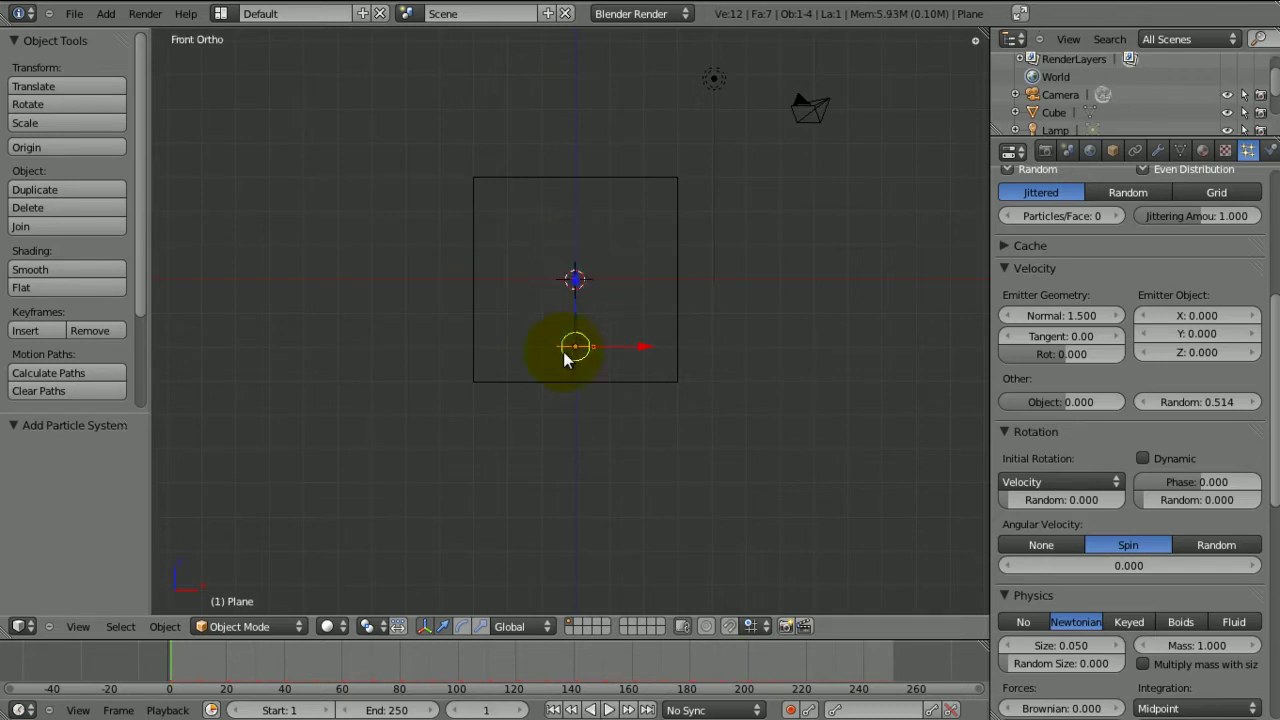
Step: Enable Smoke physics on the Cube
{"action": "right_click", "coordinate": [590, 383]}
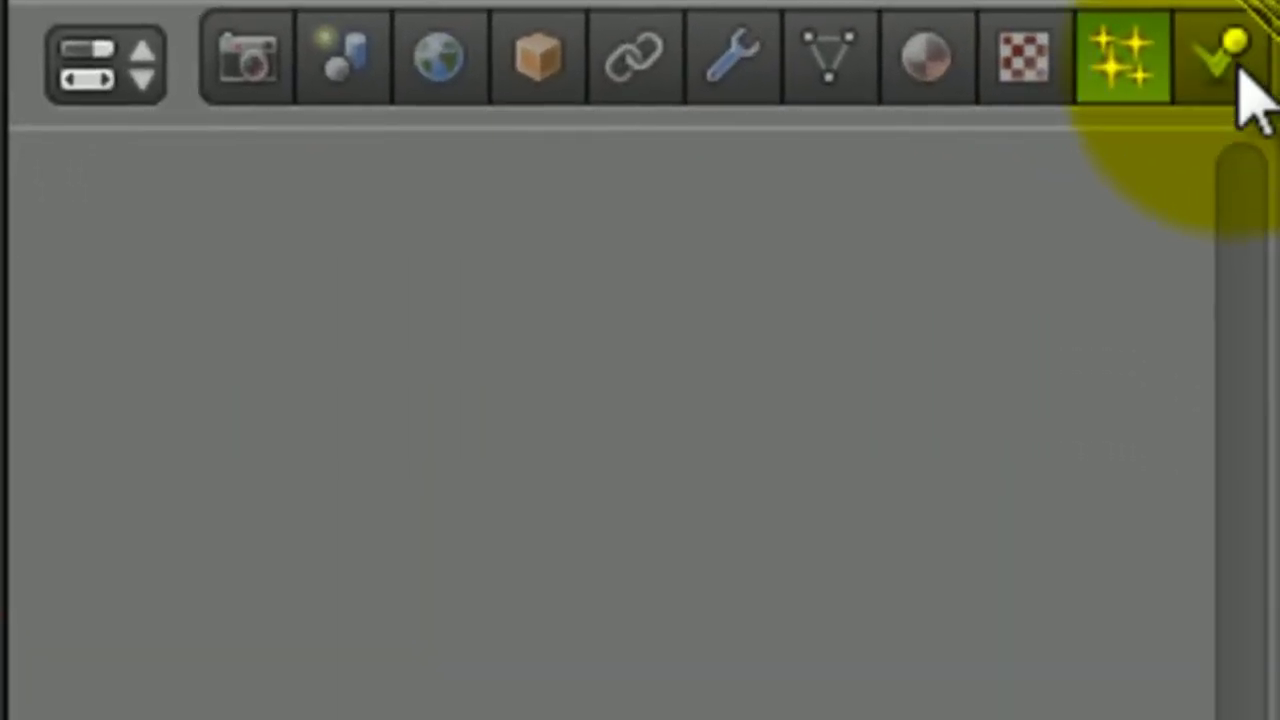
{"action": "left_click", "coordinate": [1240, 95]}
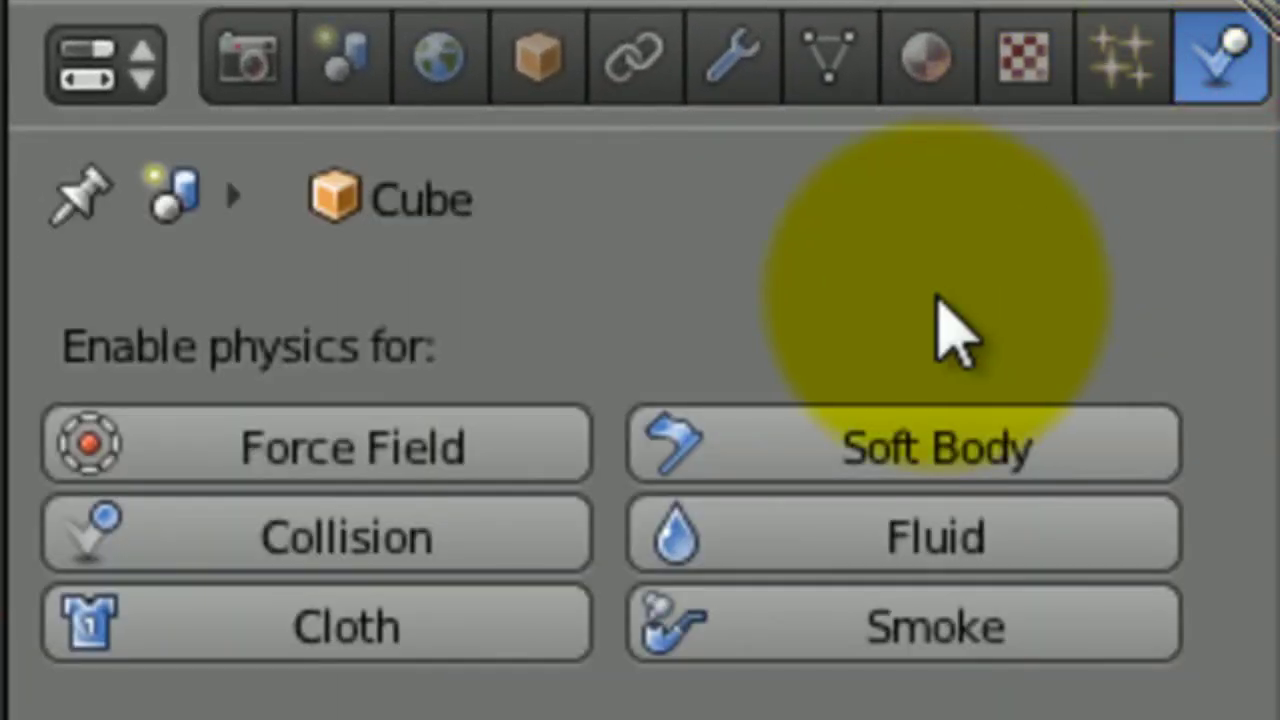
{"action": "left_click", "coordinate": [1018, 630]}
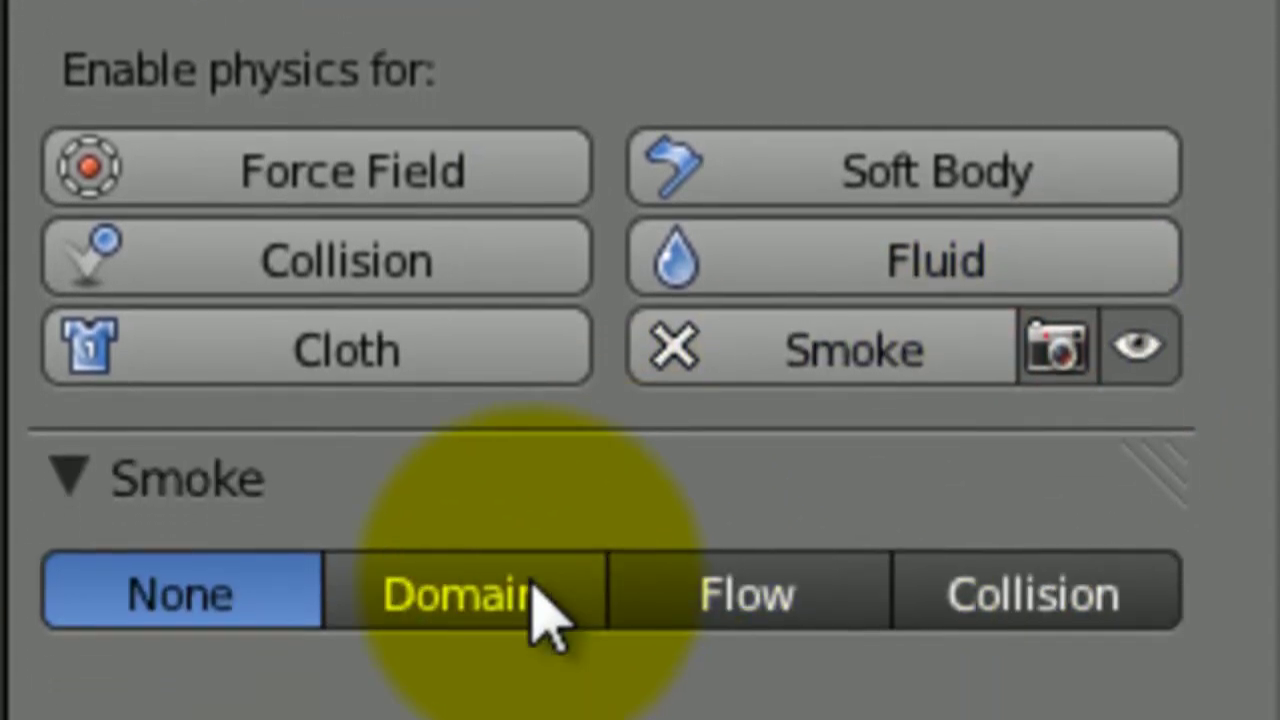
Step: Make the Cube a smoke Domain and the particle-emitting Plane a smoke Flow source
{"action": "left_click", "coordinate": [530, 590]}
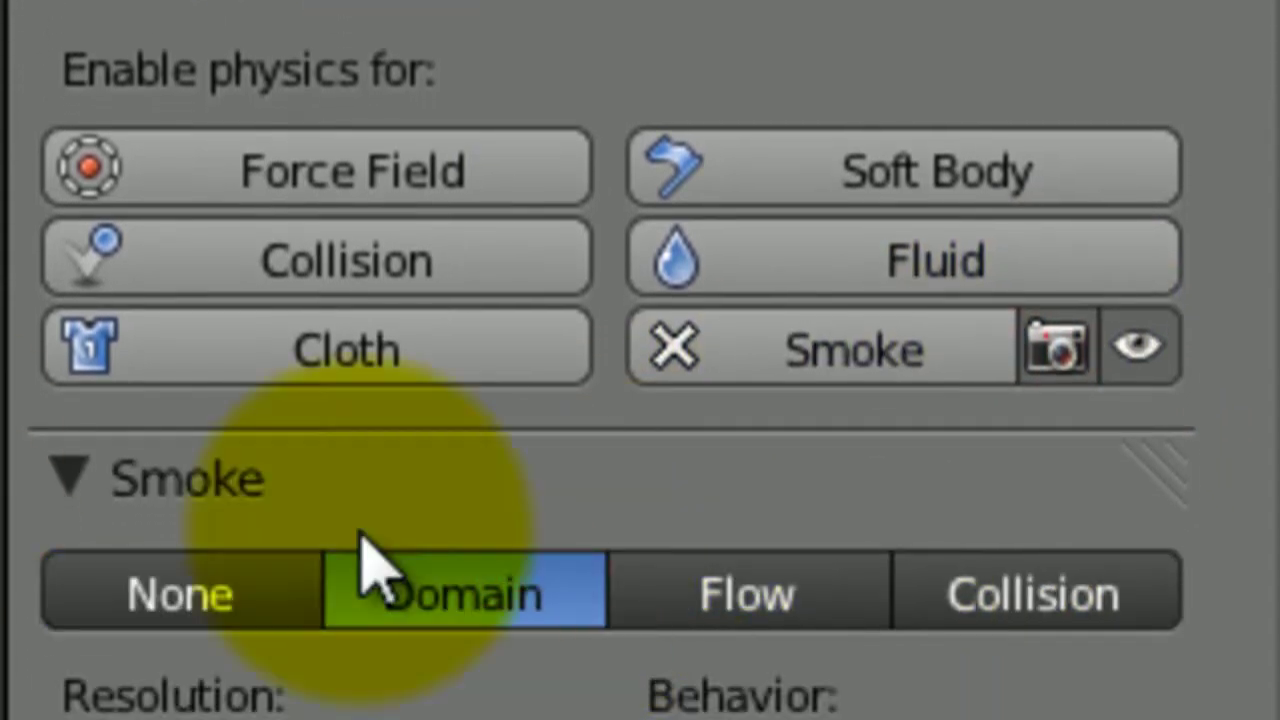
{"action": "left_click", "coordinate": [673, 347]}
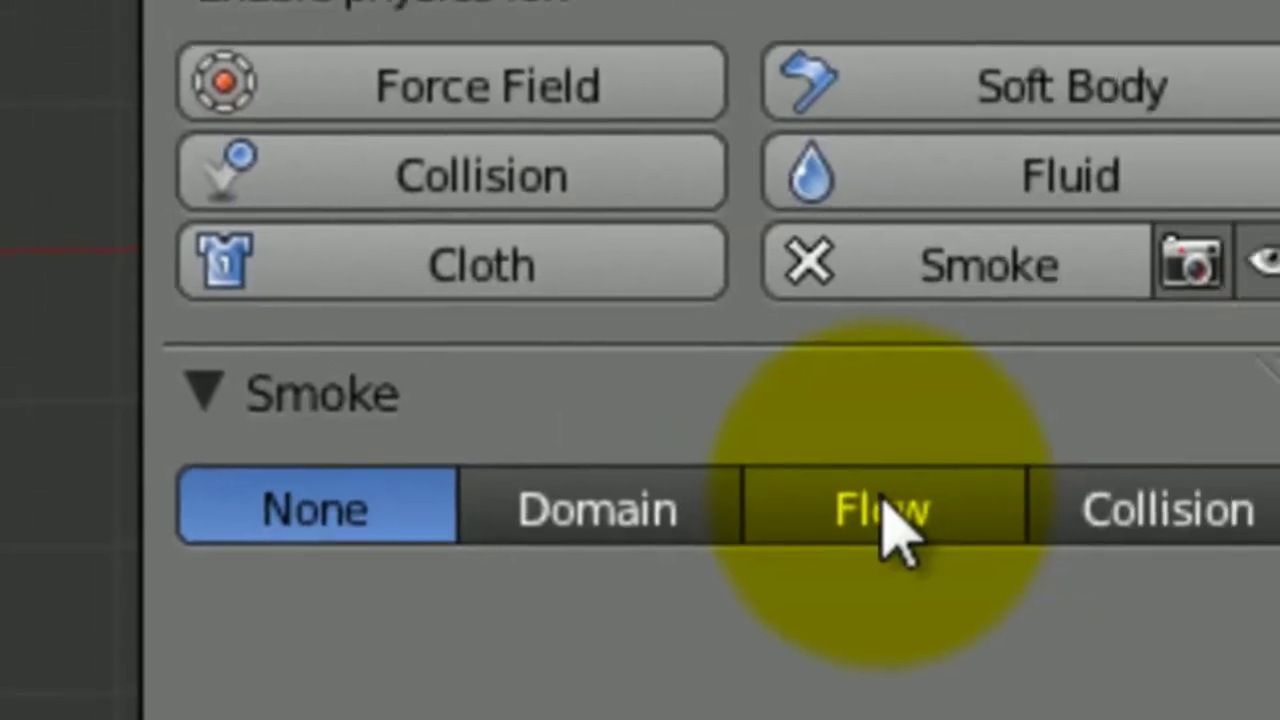
{"action": "left_click", "coordinate": [715, 520]}
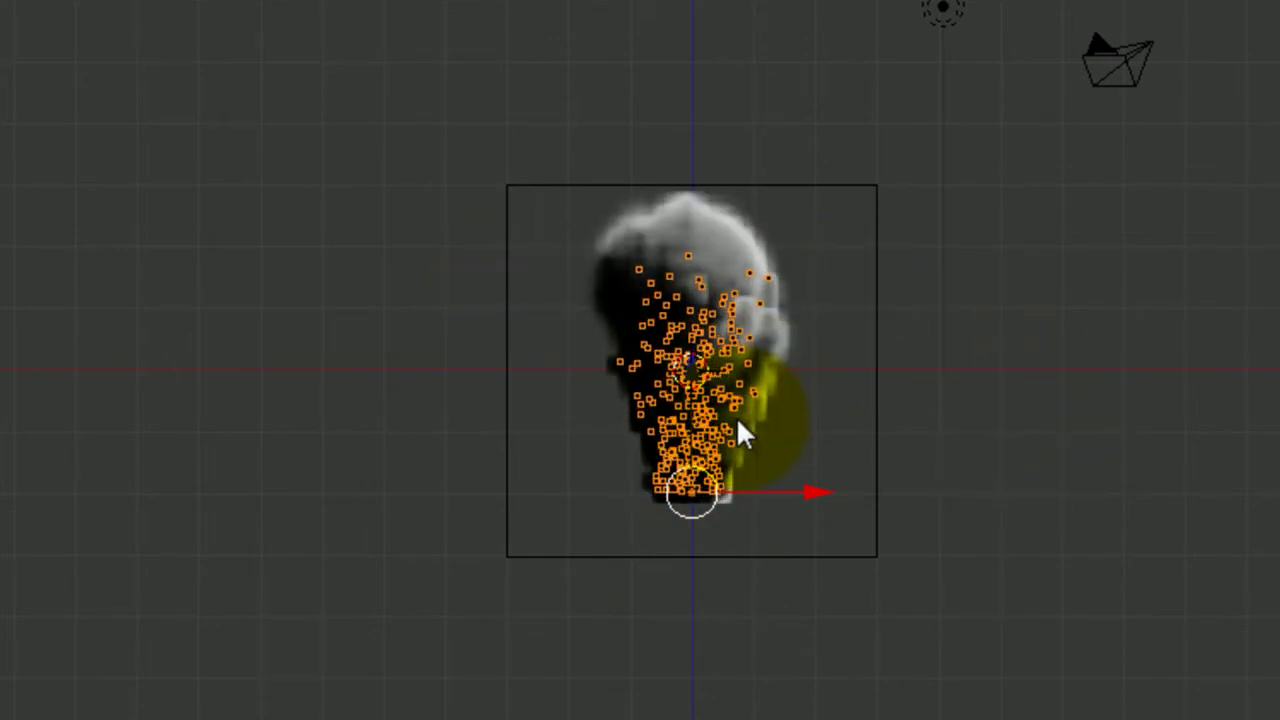
Step: Orbit, zoom and switch between camera and front views to inspect the rising smoke column
{"action": "key", "text": "space"}
{"action": "key", "text": "Escape"}
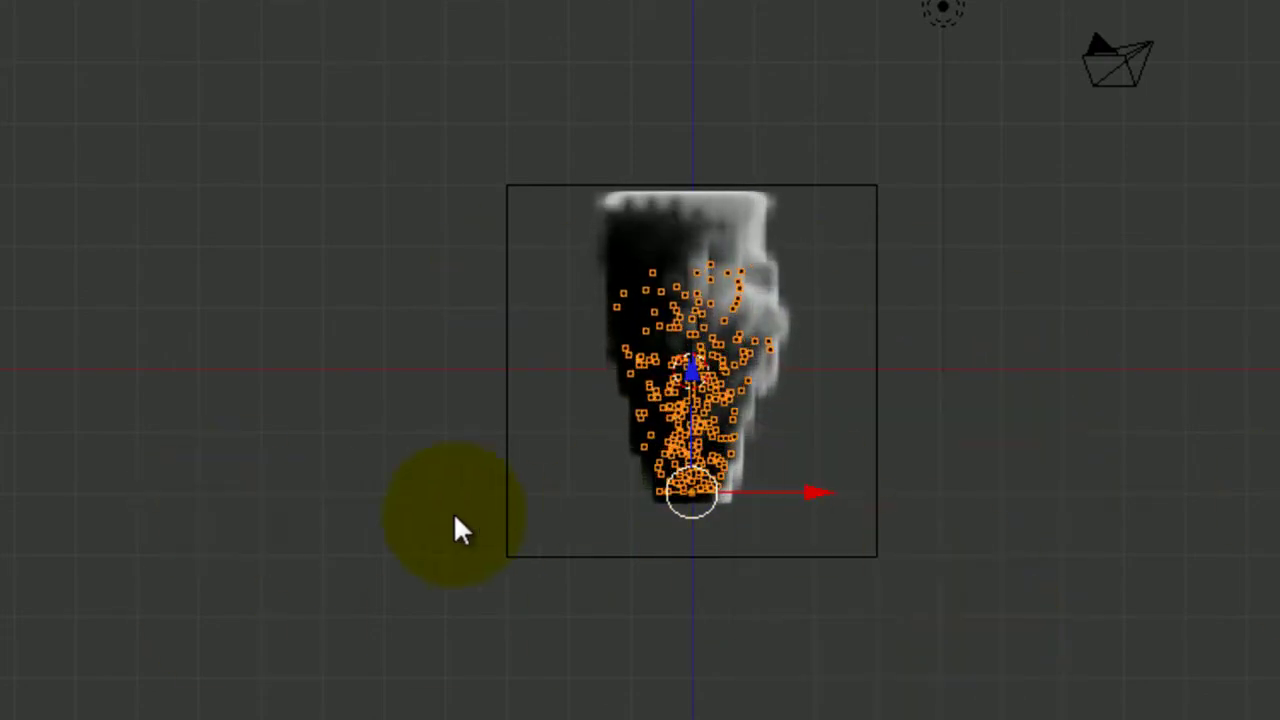
{"action": "middle_click_drag", "start_coordinate": [643, 434], "coordinate": [797, 600]}
{"action": "scroll", "coordinate": [760, 640], "scroll_direction": "up", "scroll_amount": 3}
{"action": "middle_click_drag", "start_coordinate": [741, 656], "coordinate": [714, 423]}
{"action": "key", "text": "KP_0"}
{"action": "key", "text": "KP_1"}
{"action": "key", "text": "KP_5"}
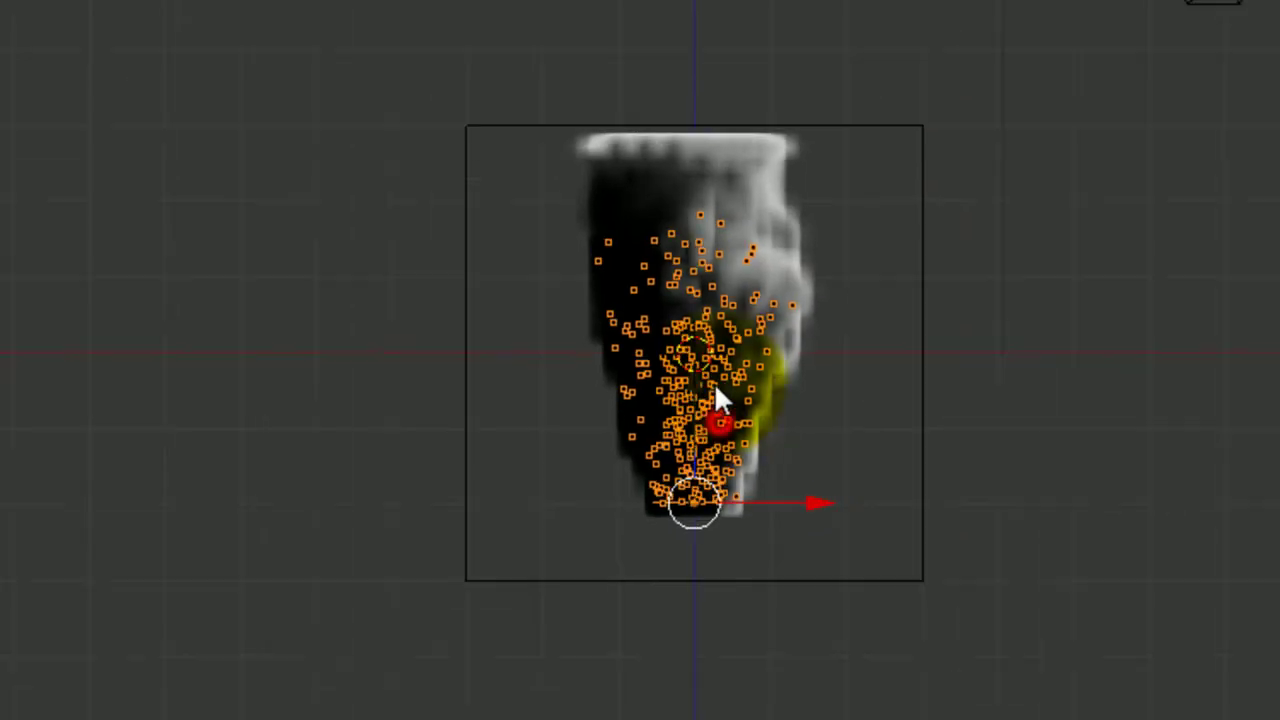
{"action": "middle_click_drag", "start_coordinate": [707, 389], "coordinate": [721, 222]}
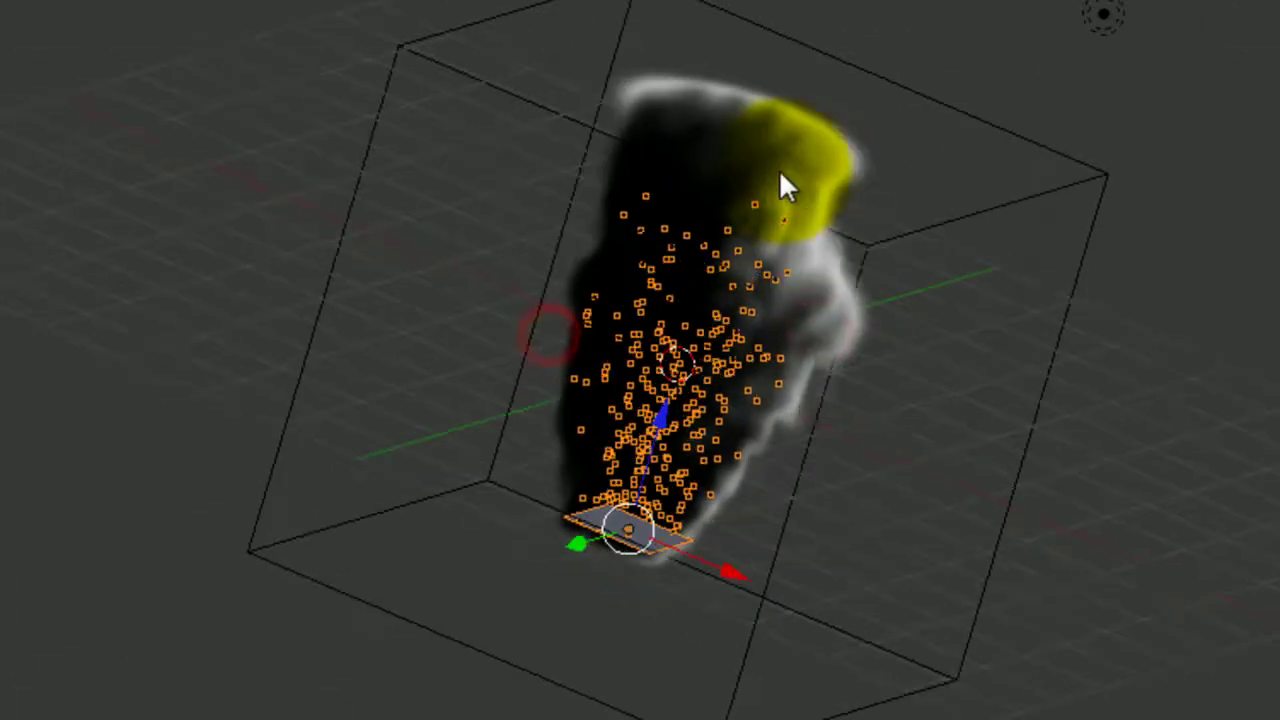
{"action": "key", "text": "KP_1"}
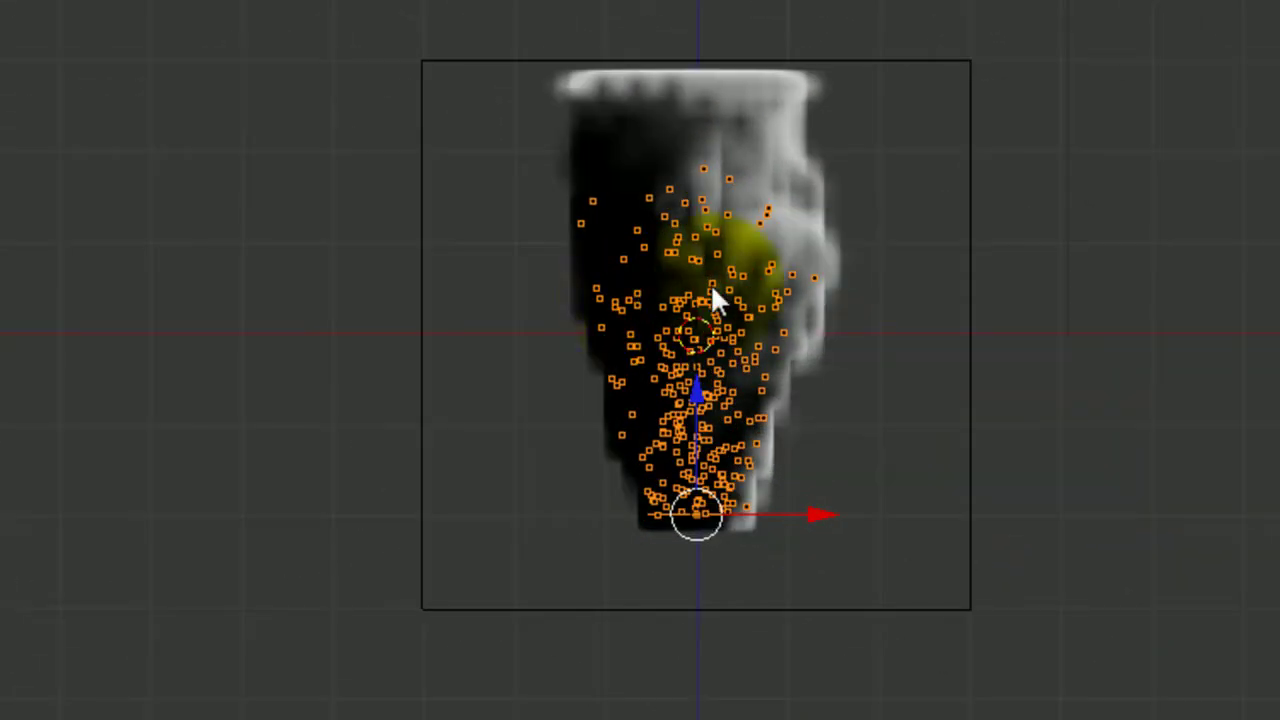
{"action": "middle_click_drag", "start_coordinate": [783, 309], "coordinate": [474, 83]}
{"action": "middle_click_drag", "start_coordinate": [480, 211], "coordinate": [440, 46]}
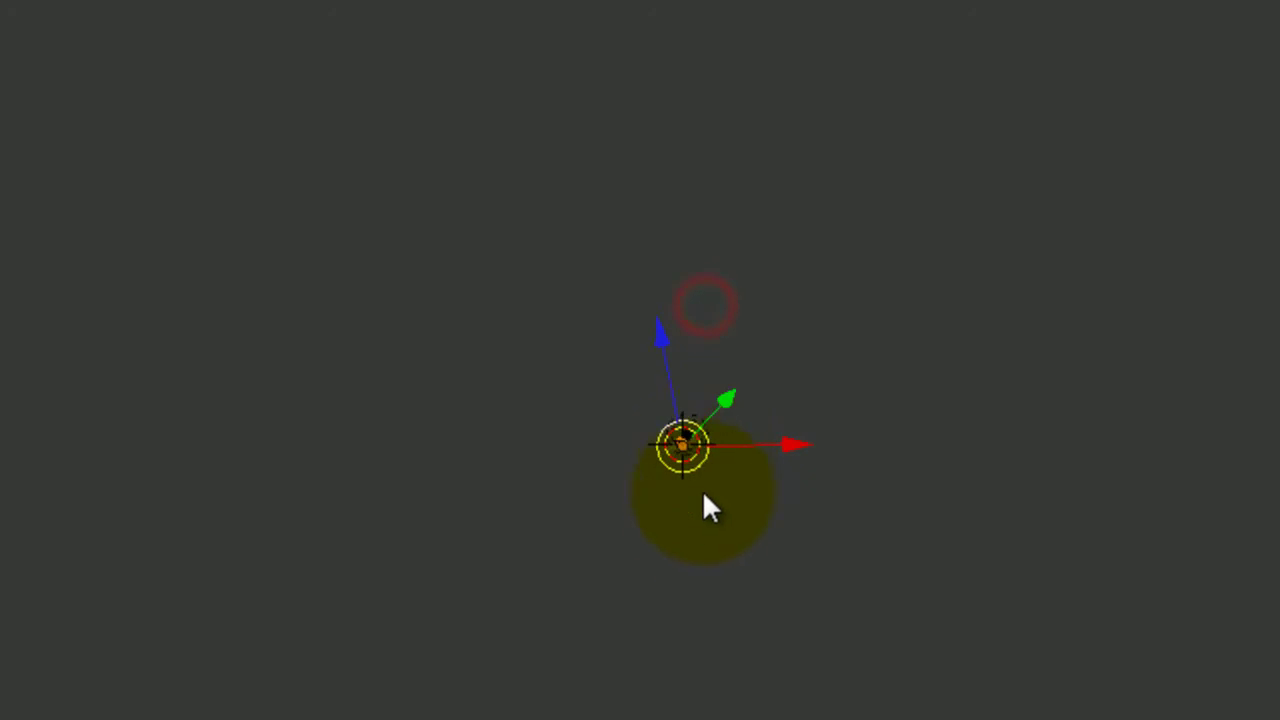
{"action": "middle_click_drag", "start_coordinate": [708, 508], "coordinate": [697, 680], "text": "ctrl"}
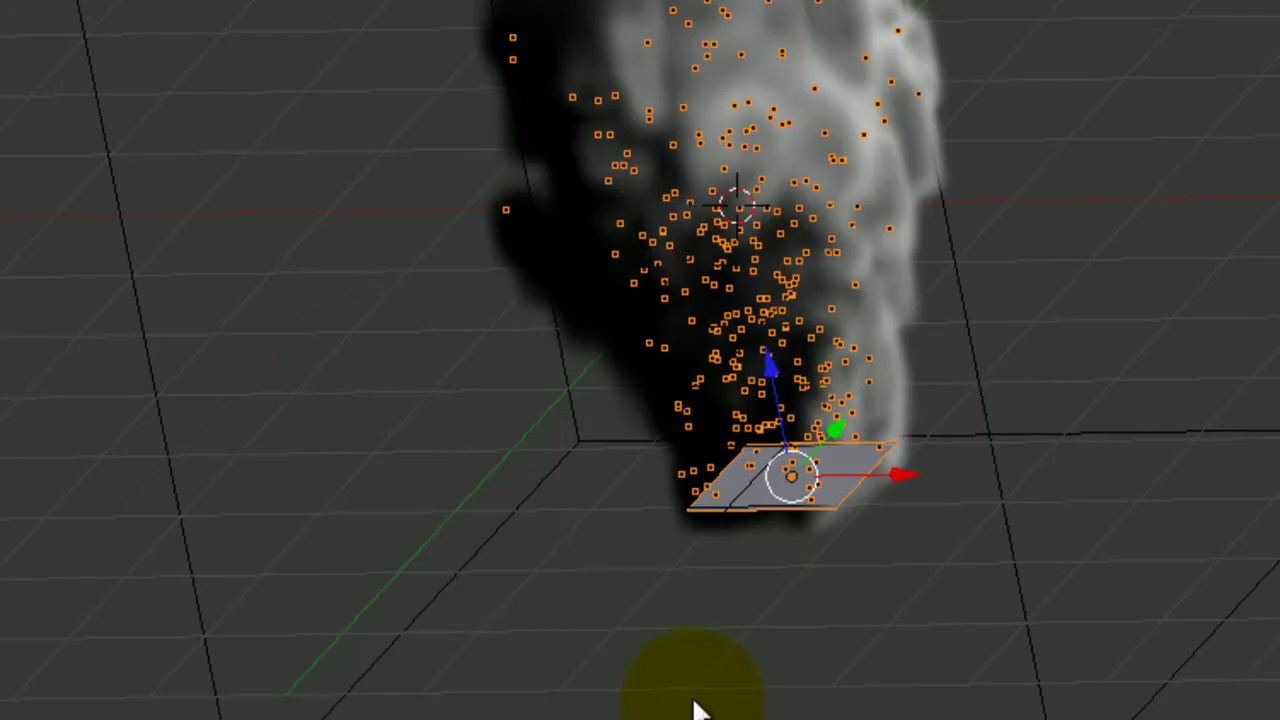
{"action": "middle_click_drag", "start_coordinate": [697, 710], "coordinate": [611, 574], "text": "ctrl"}
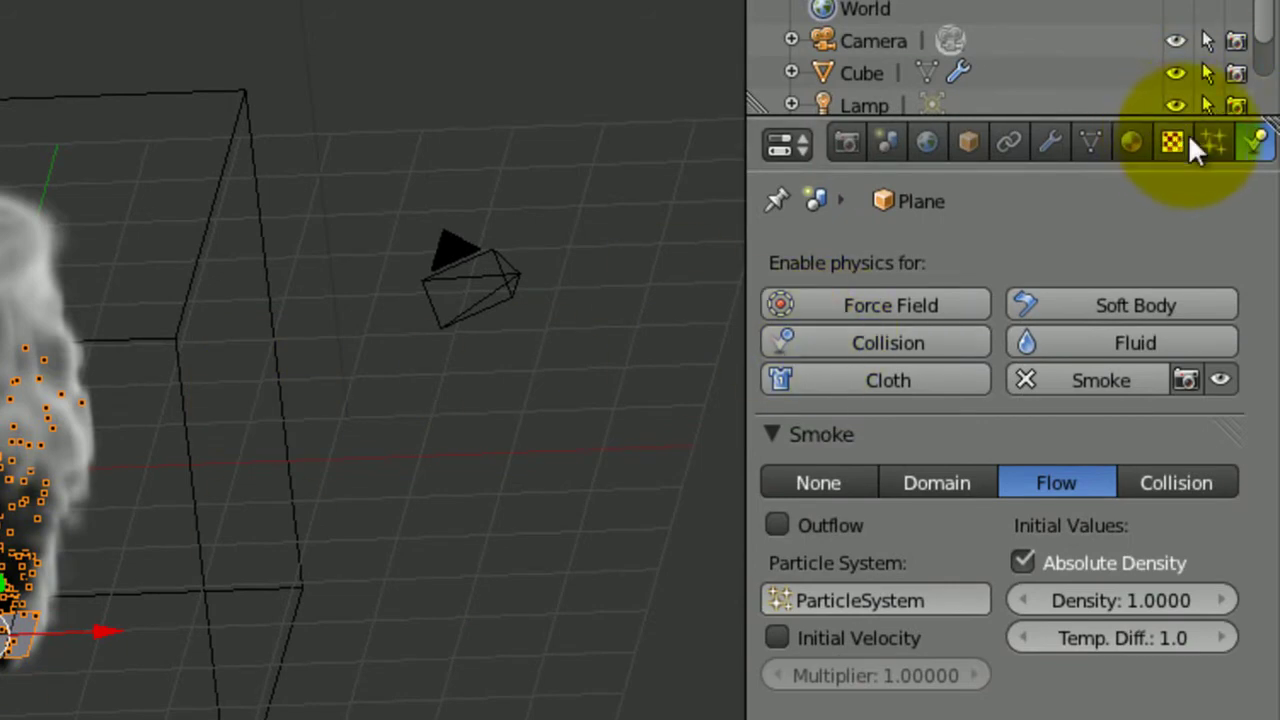
Step: In the Plane's particle Render settings, untick Emitter and change render type from Halo to None
{"action": "left_click", "coordinate": [1211, 143]}
{"action": "scroll", "coordinate": [1257, 470], "scroll_direction": "down", "scroll_amount": 15}
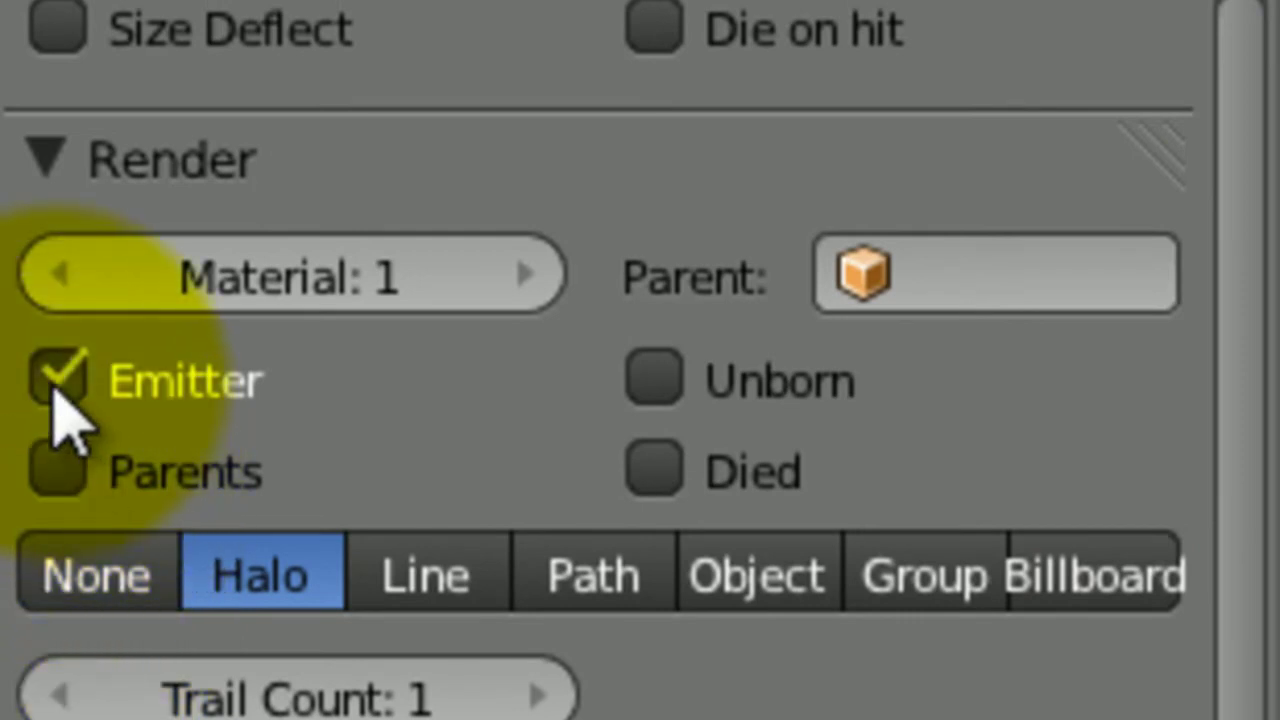
{"action": "left_click", "coordinate": [56, 378]}
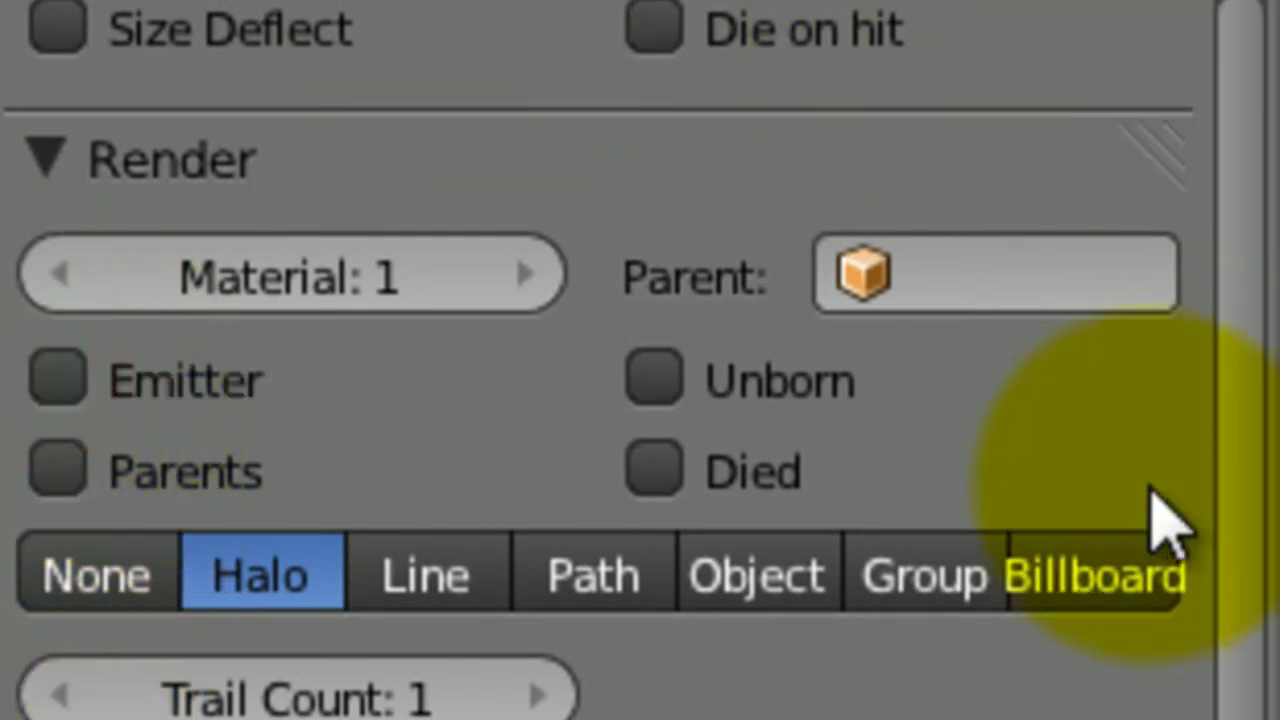
{"action": "left_click", "coordinate": [100, 578]}
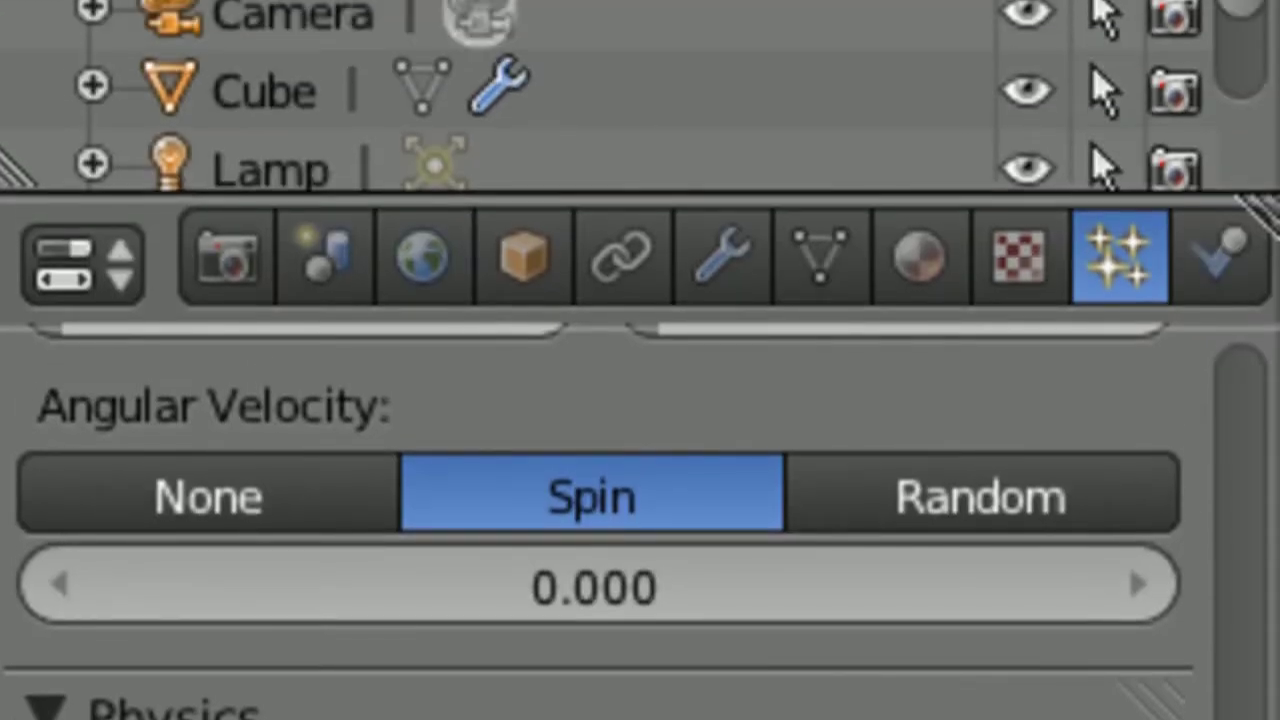
Step: Enable Dissolve on the Cube's smoke domain and set resolution divisions to 50
{"action": "left_click", "coordinate": [1222, 245]}
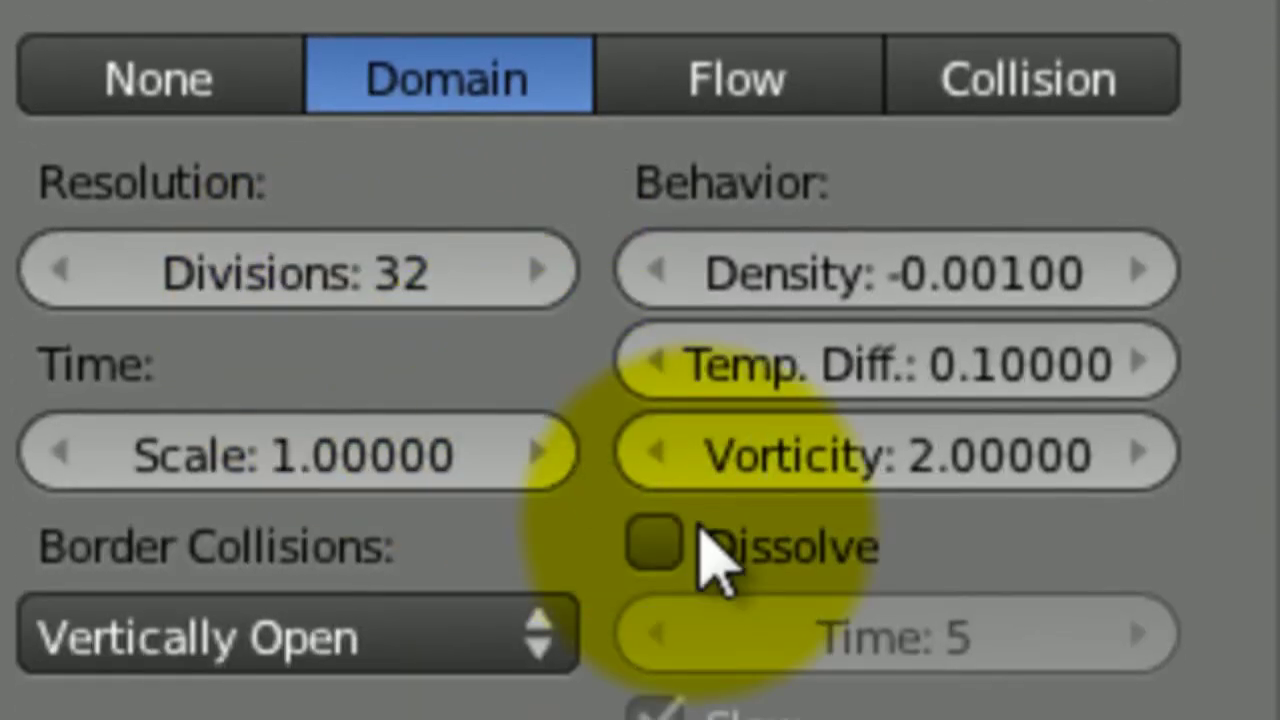
{"action": "left_click", "coordinate": [690, 535]}
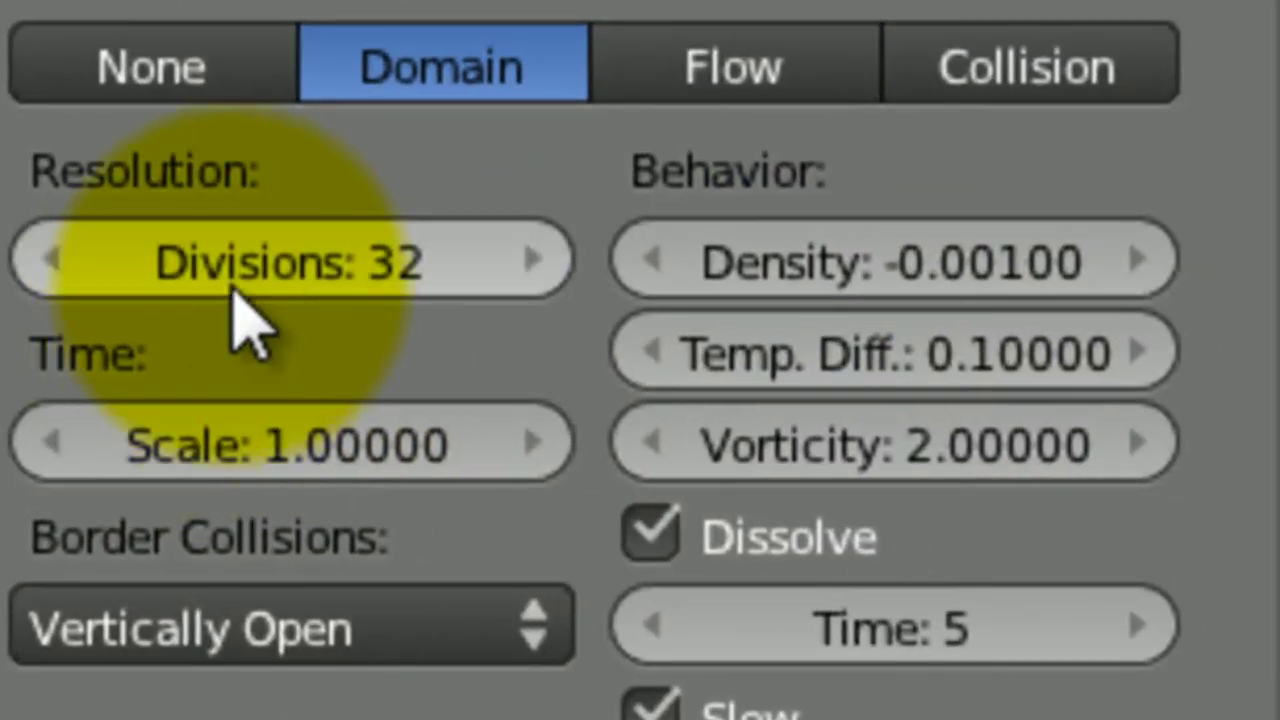
{"action": "left_click", "coordinate": [232, 290]}
{"action": "type", "text": "50"}
{"action": "key", "text": "Return"}
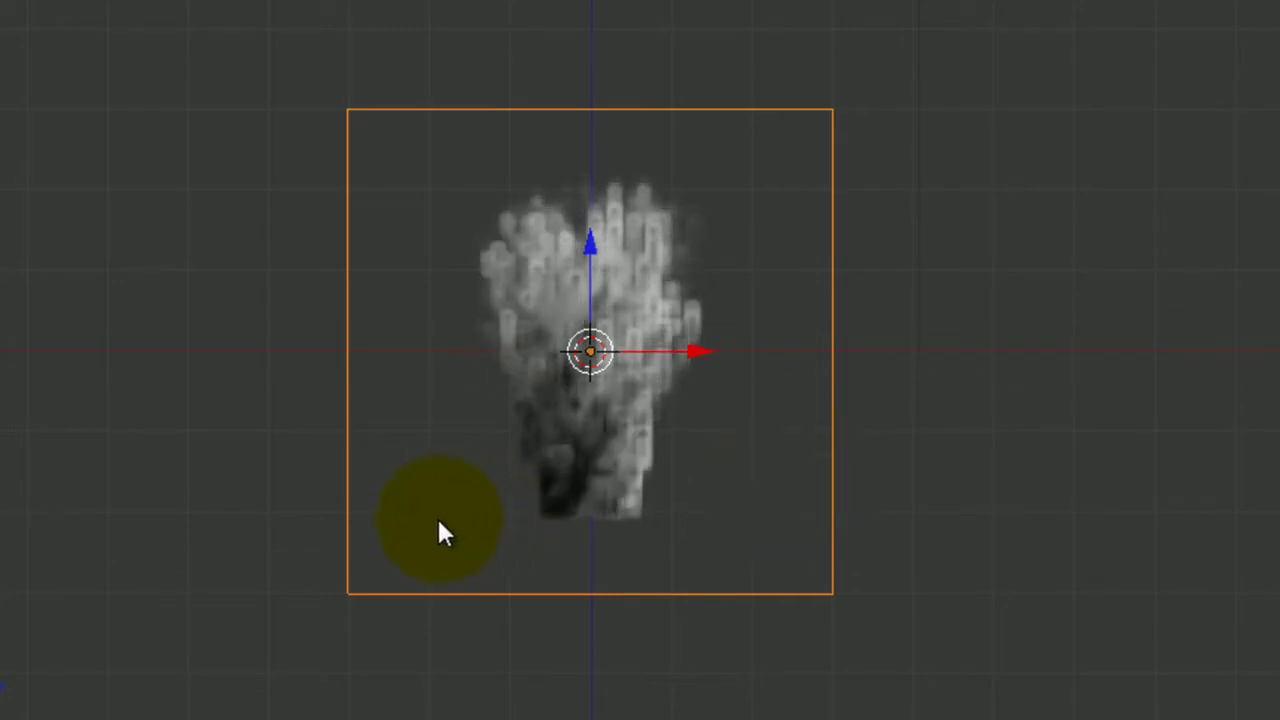
Step: Raise the smoke domain resolution divisions to 100
{"action": "left_click", "coordinate": [766, 286]}
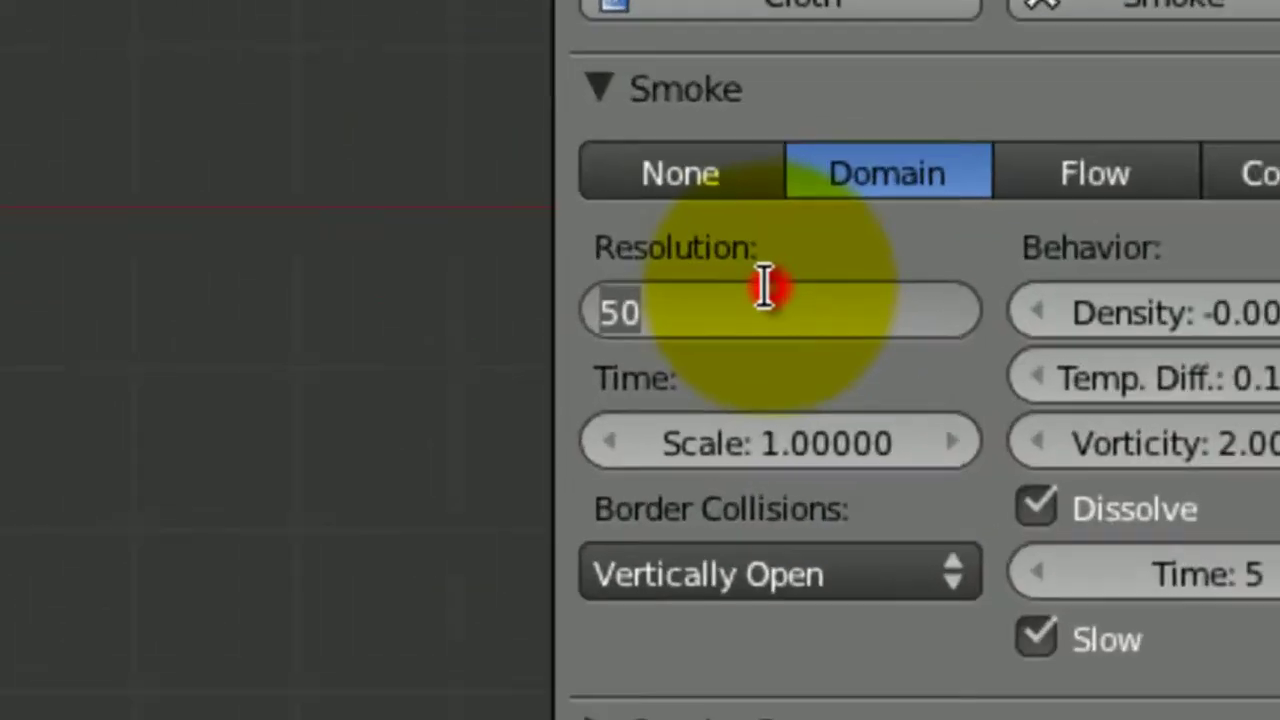
{"action": "type", "text": "100"}
{"action": "key", "text": "Return"}
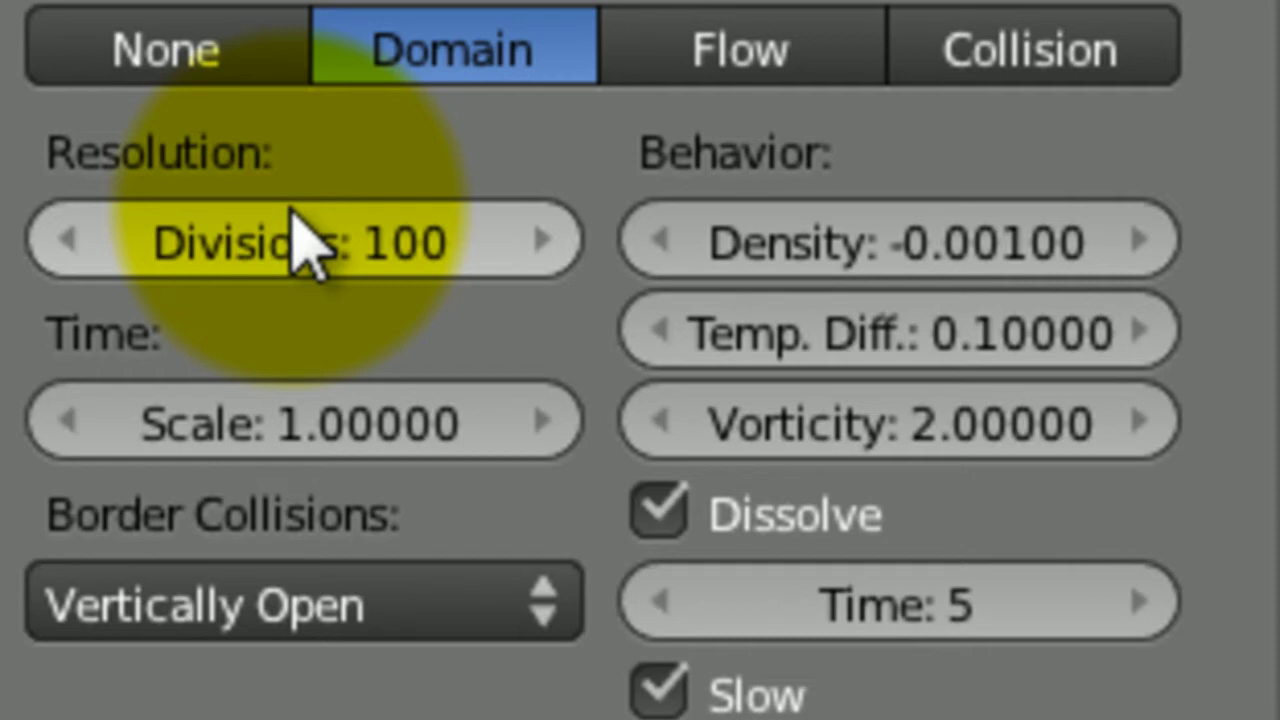
{"action": "left_click", "coordinate": [300, 240]}
Step: Keep the domain at 100 divisions and enable Smoke High Resolution
{"action": "key", "text": "BackSpace"}
{"action": "key", "text": "Escape"}
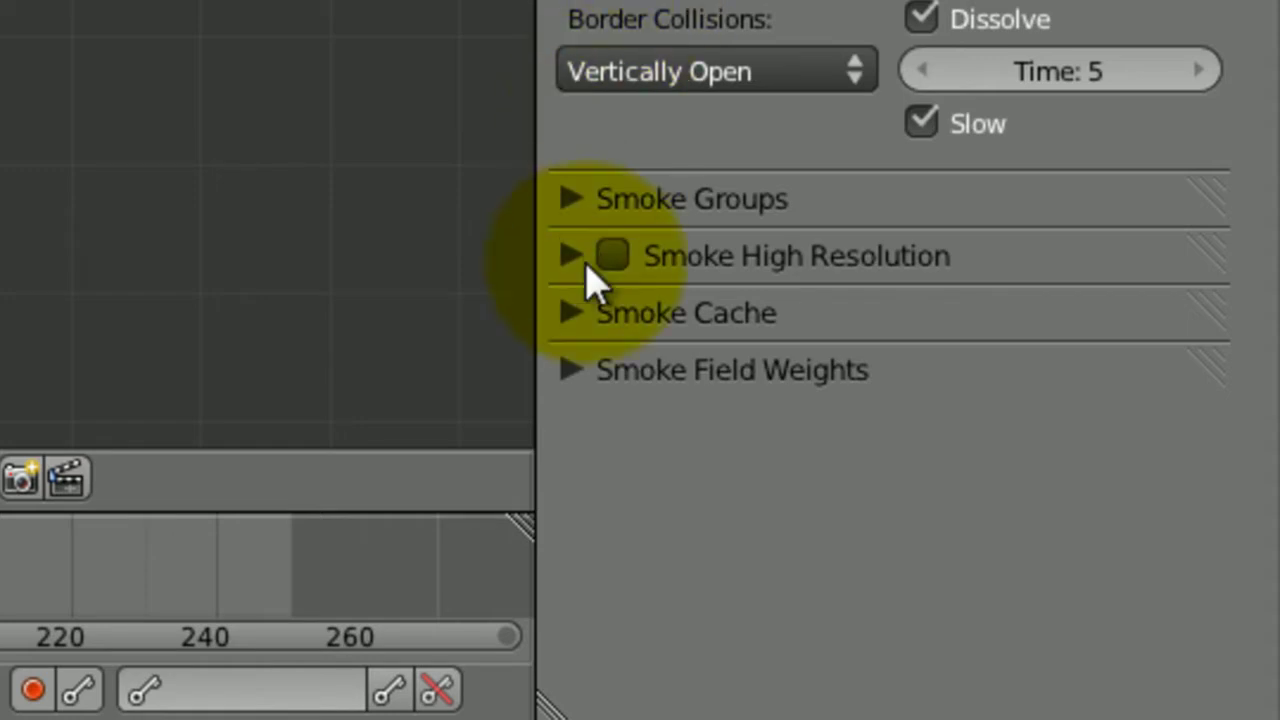
{"action": "left_click", "coordinate": [600, 266]}
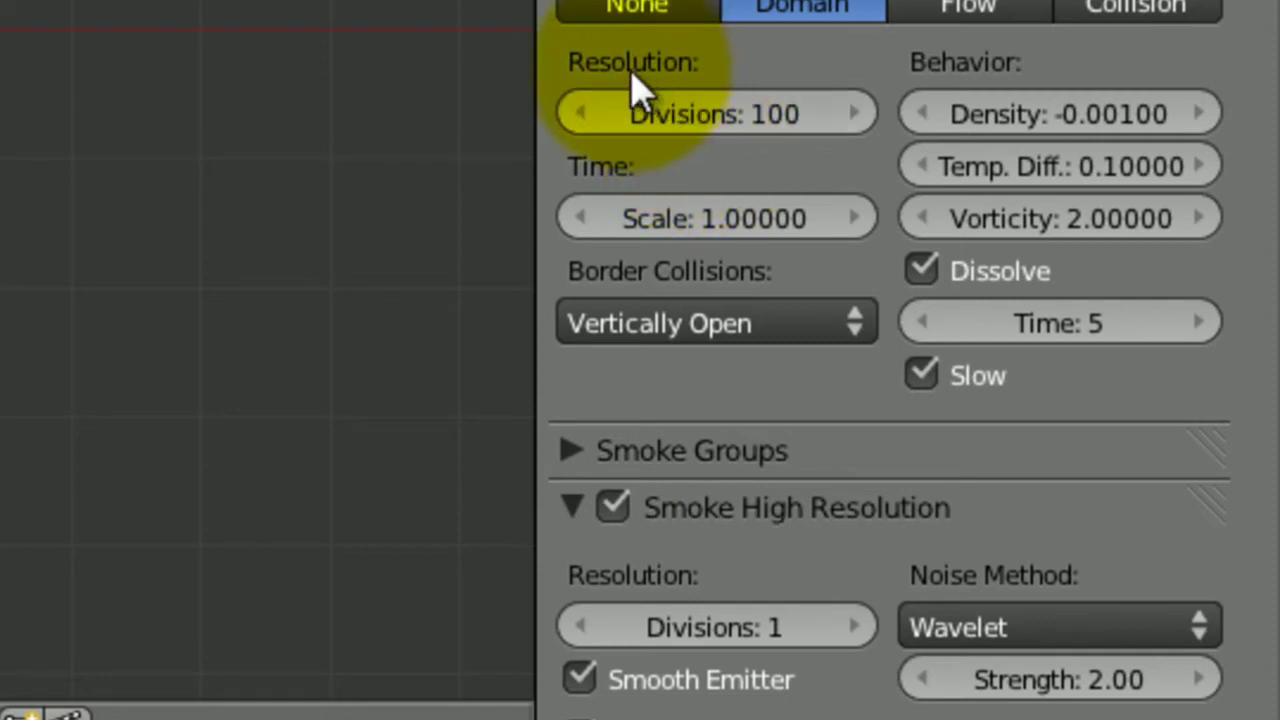
Step: Collapse the Smoke and Smoke High Resolution panels to reveal the Smoke Cache settings
{"action": "left_click", "coordinate": [595, 3]}
{"action": "left_click", "coordinate": [575, 47]}
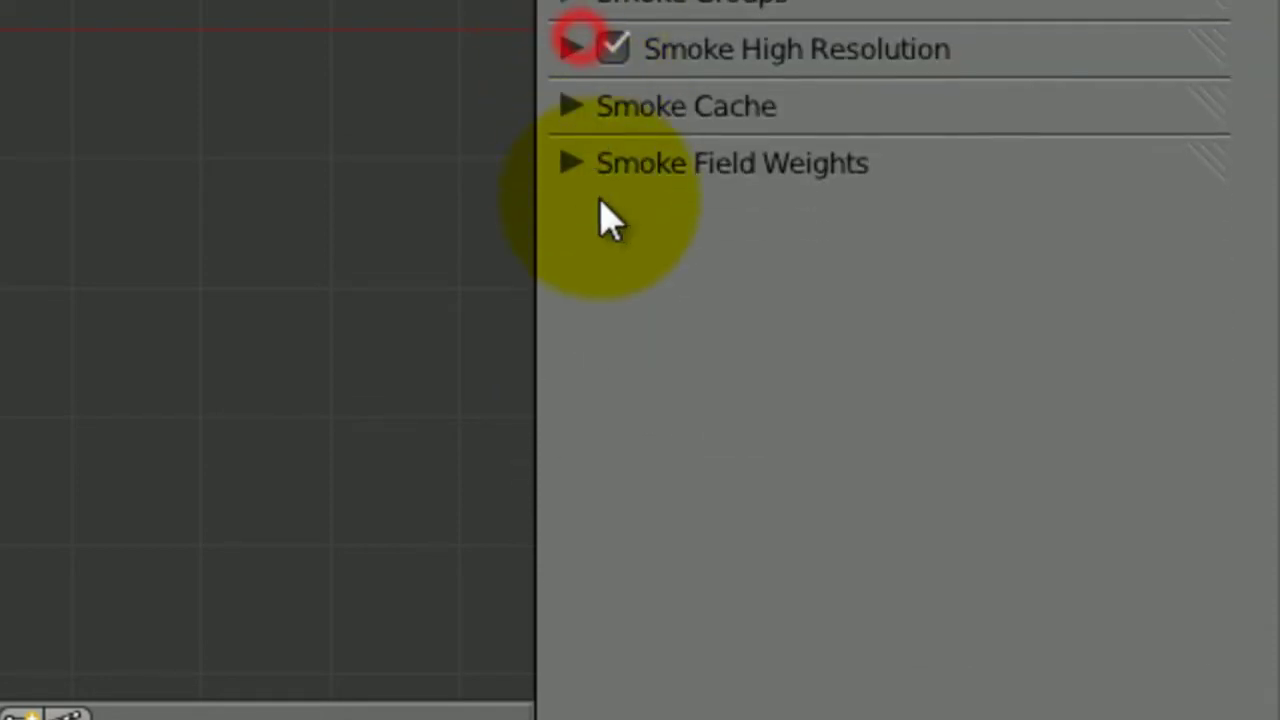
{"action": "left_click", "coordinate": [582, 105]}
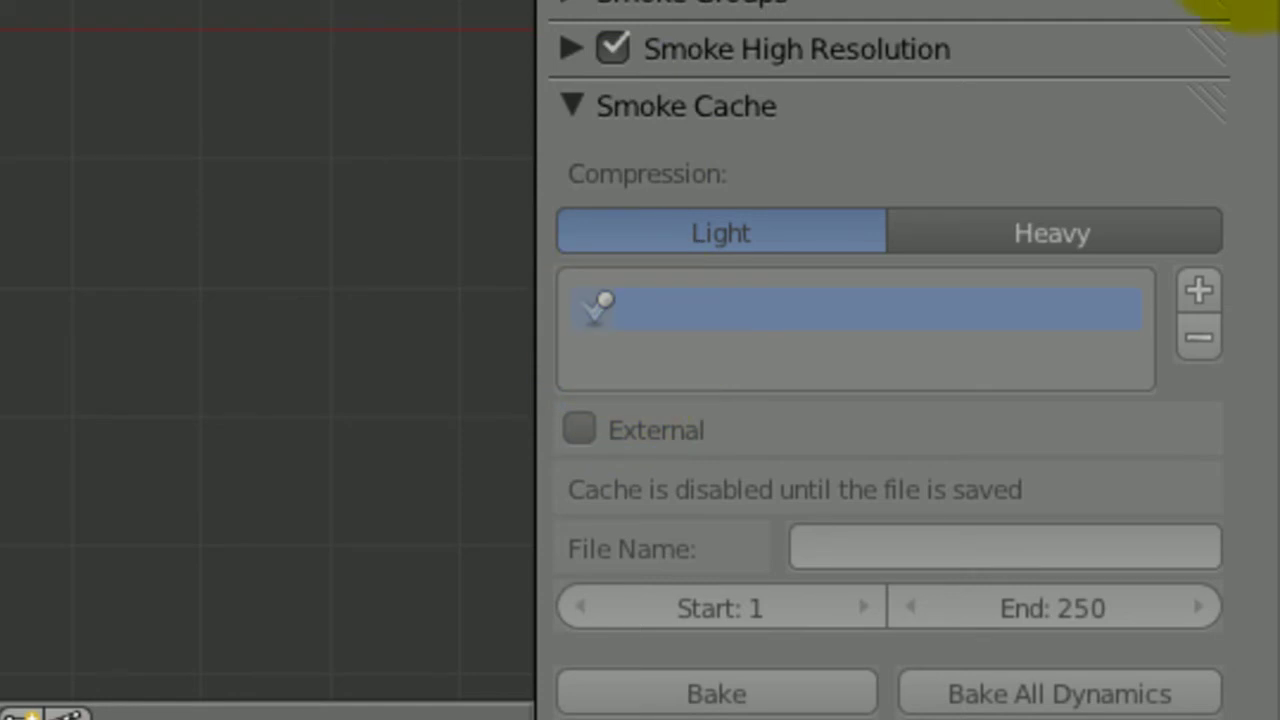
{"action": "scroll", "coordinate": [686, 229], "scroll_direction": "down", "scroll_amount": 2}
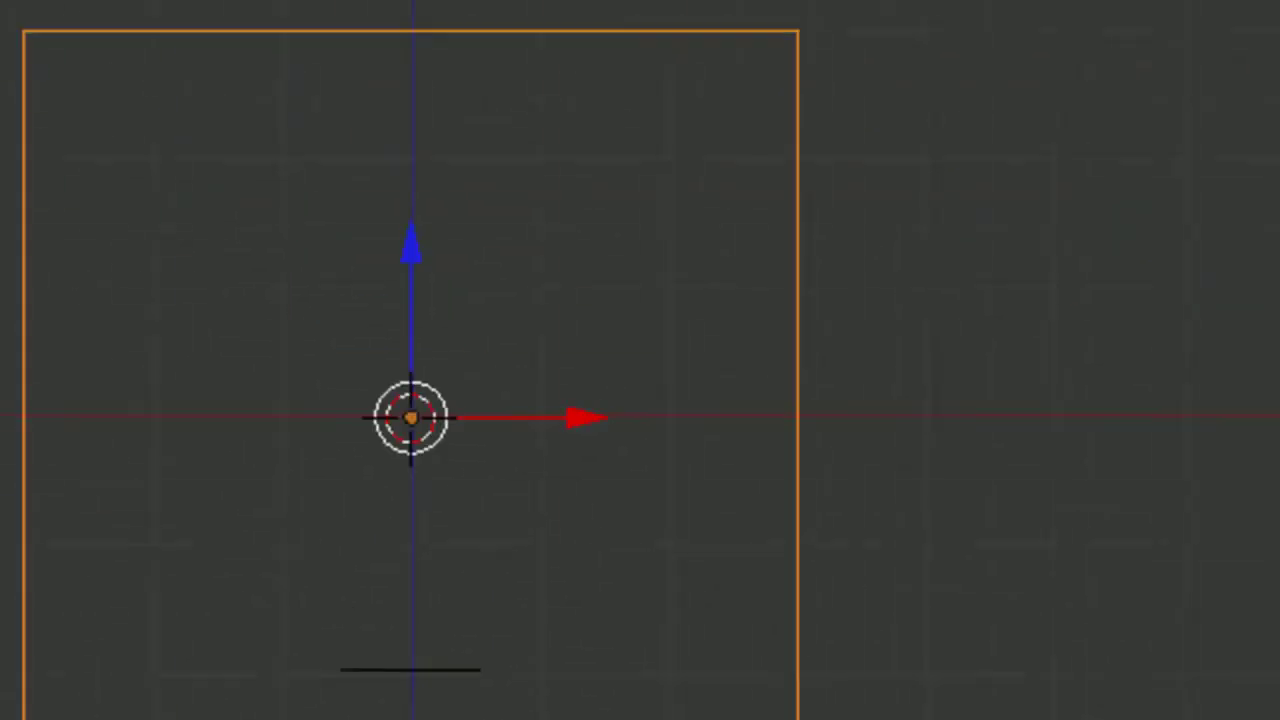
Step: In the save dialog, create a new Desktop folder named 'Smoke Tutorial'
{"action": "left_click", "coordinate": [186, 34]}
{"action": "left_click", "coordinate": [277, 363]}
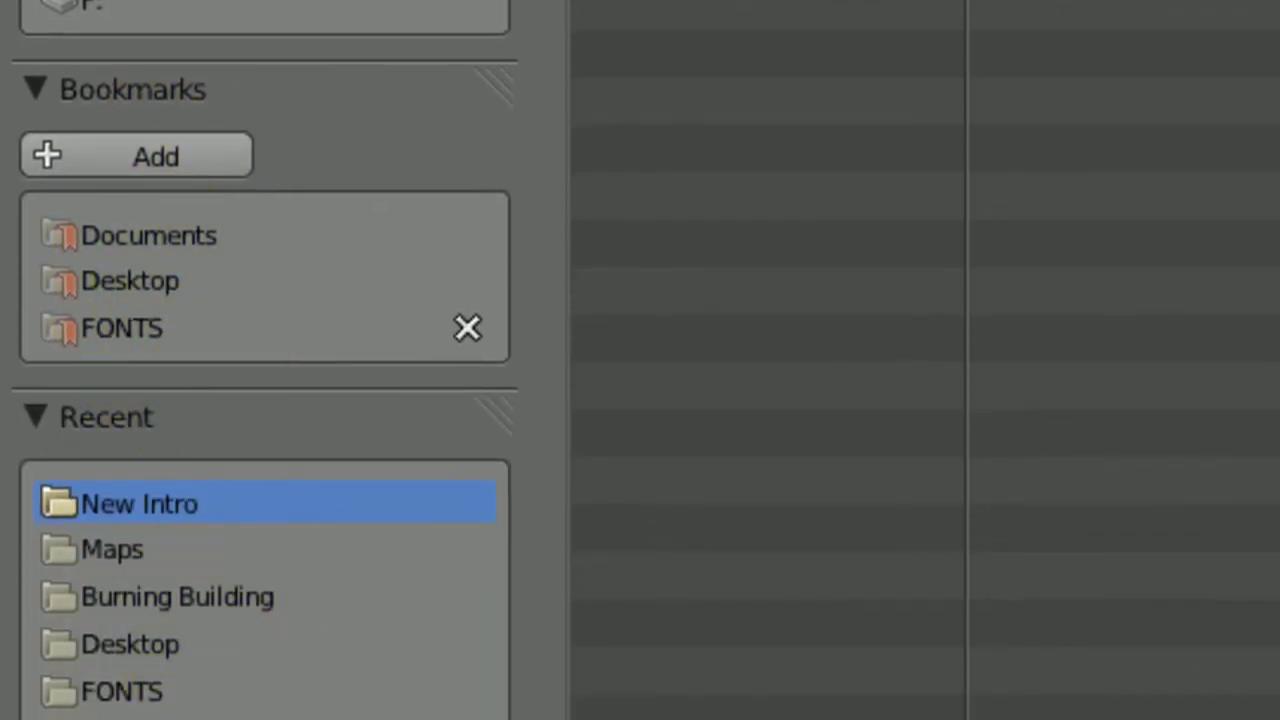
{"action": "left_click", "coordinate": [147, 281]}
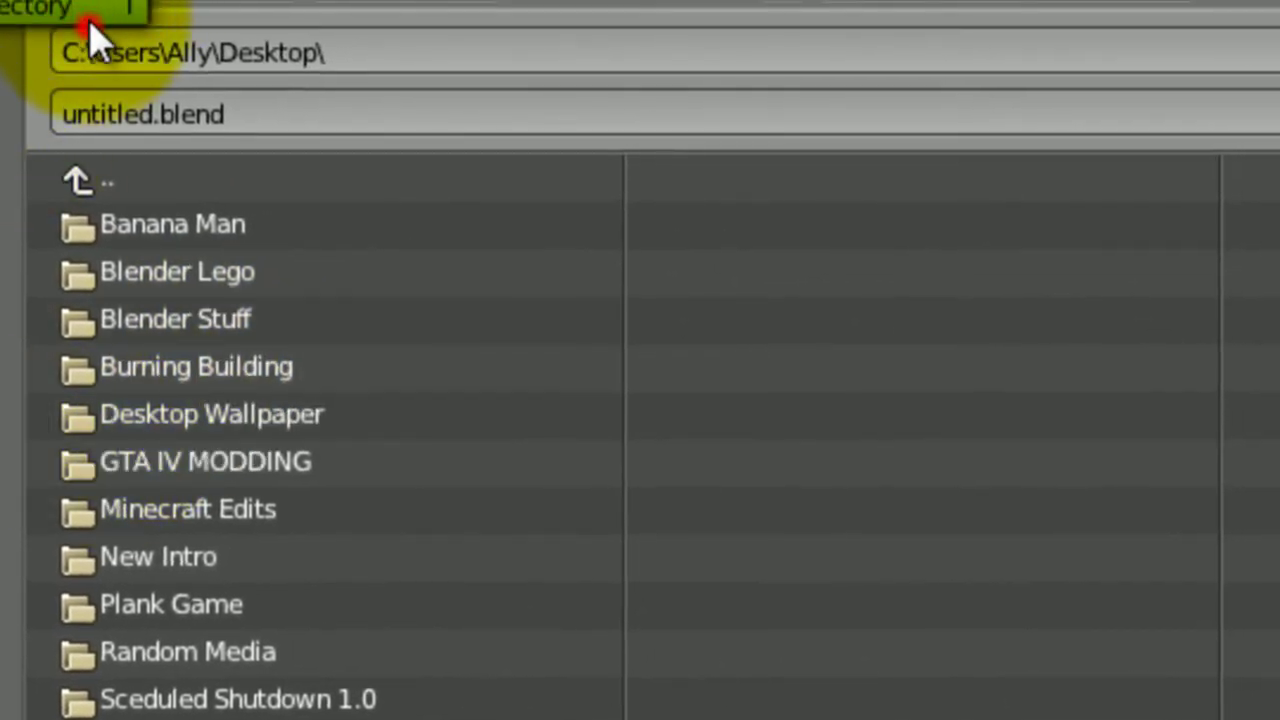
{"action": "left_click", "coordinate": [90, 28]}
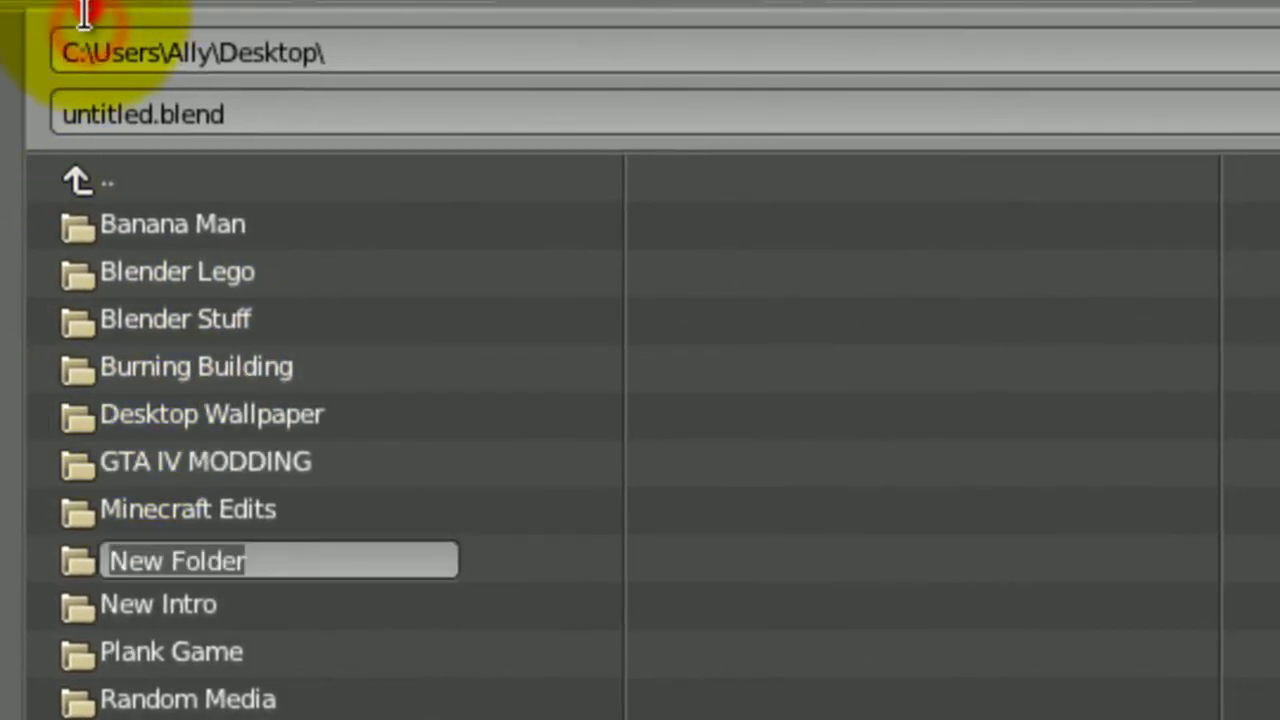
{"action": "double_click", "coordinate": [646, 680]}
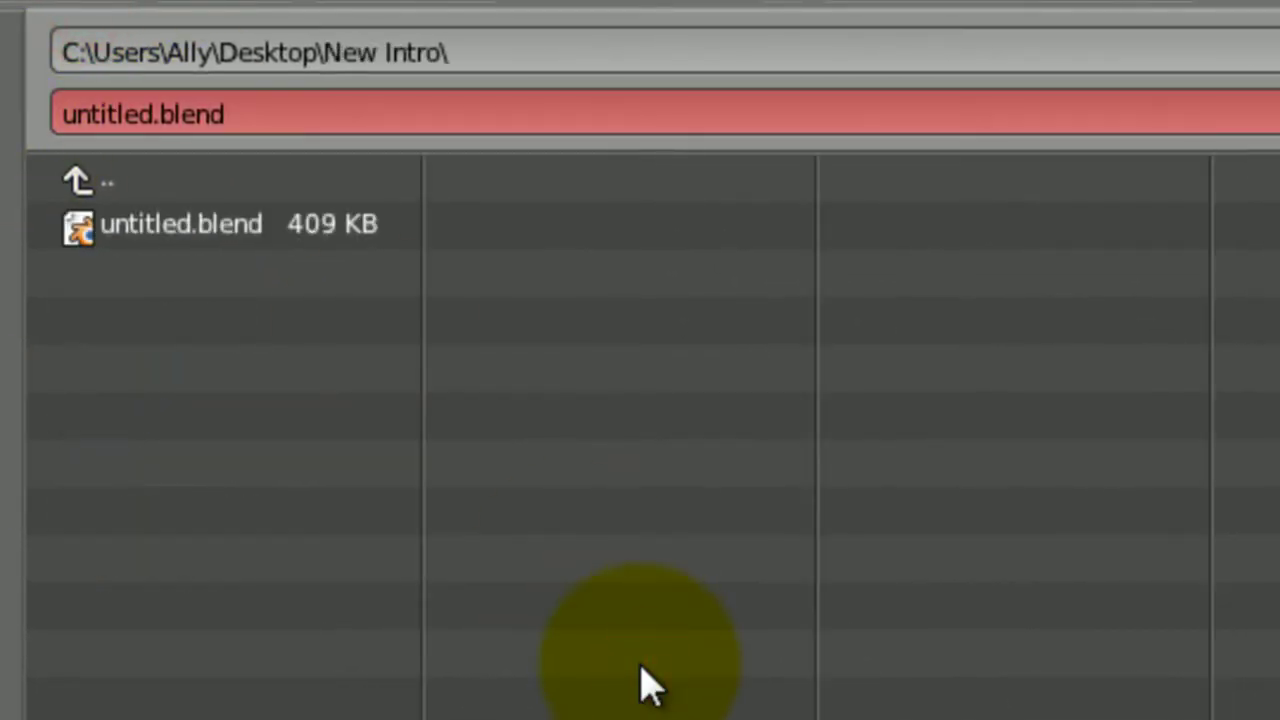
{"action": "key", "text": "BackSpace"}
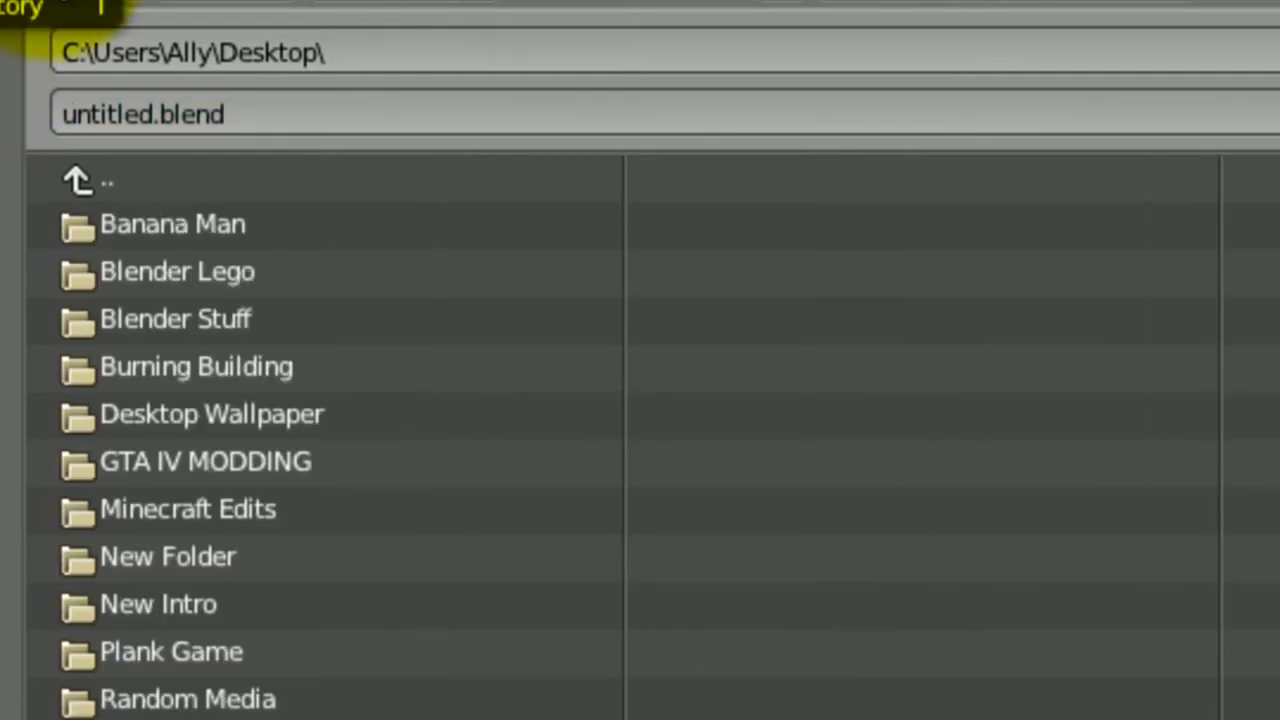
{"action": "left_click", "coordinate": [57, 6]}
{"action": "type", "text": "Smoke"}
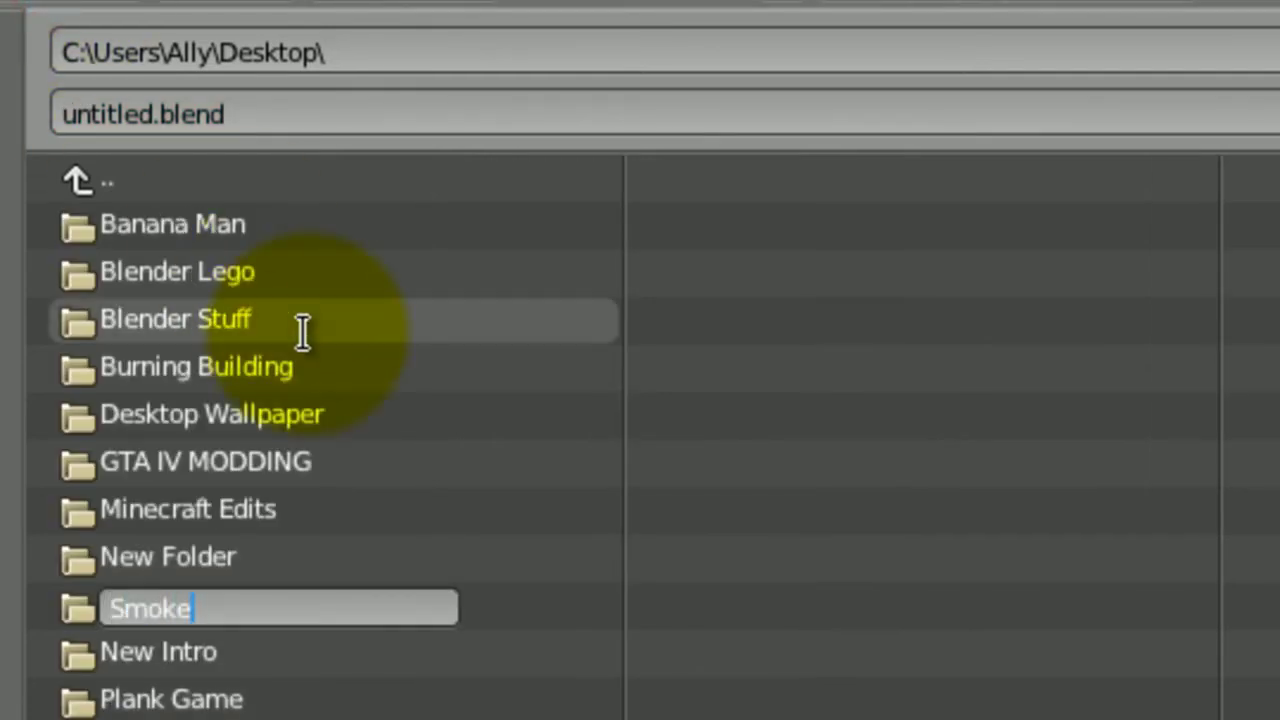
{"action": "type", "text": " Tutorial"}
{"action": "key", "text": "Return"}
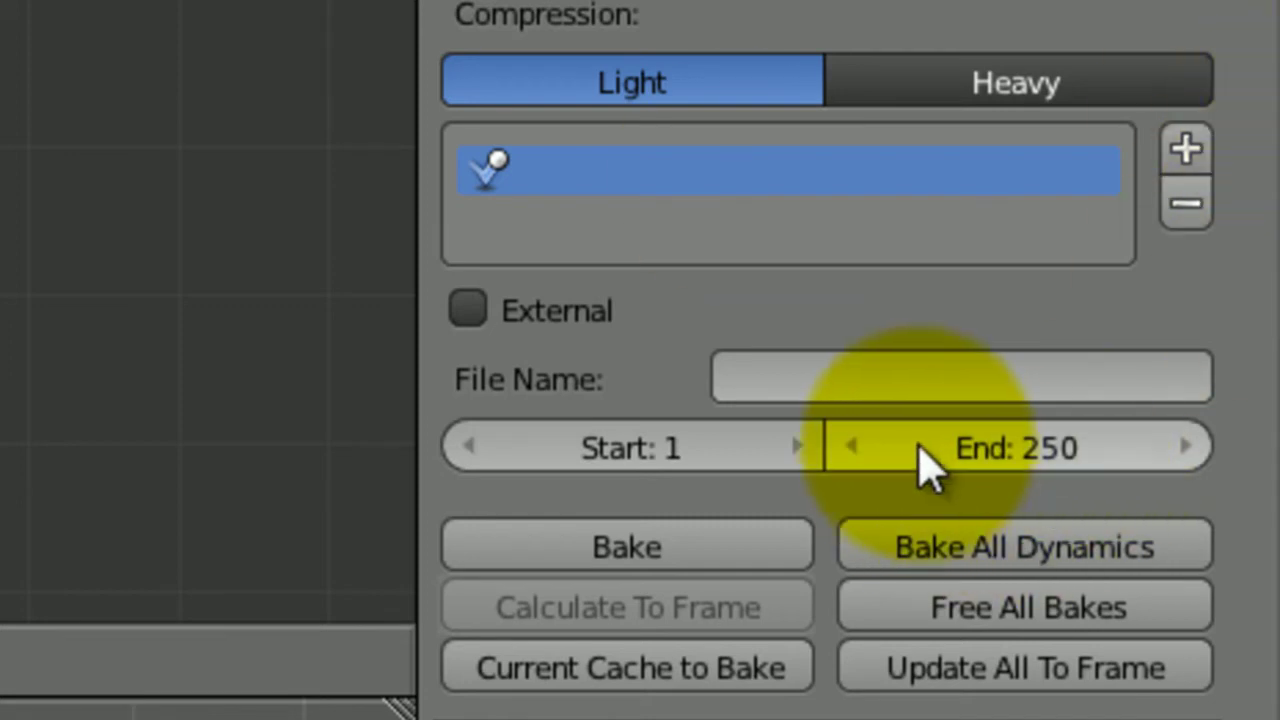
Step: Set the Smoke Cache end frame to 100 so it spans frames 1–100
{"action": "left_click", "coordinate": [966, 445]}
{"action": "type", "text": "100"}
{"action": "key", "text": "Return"}
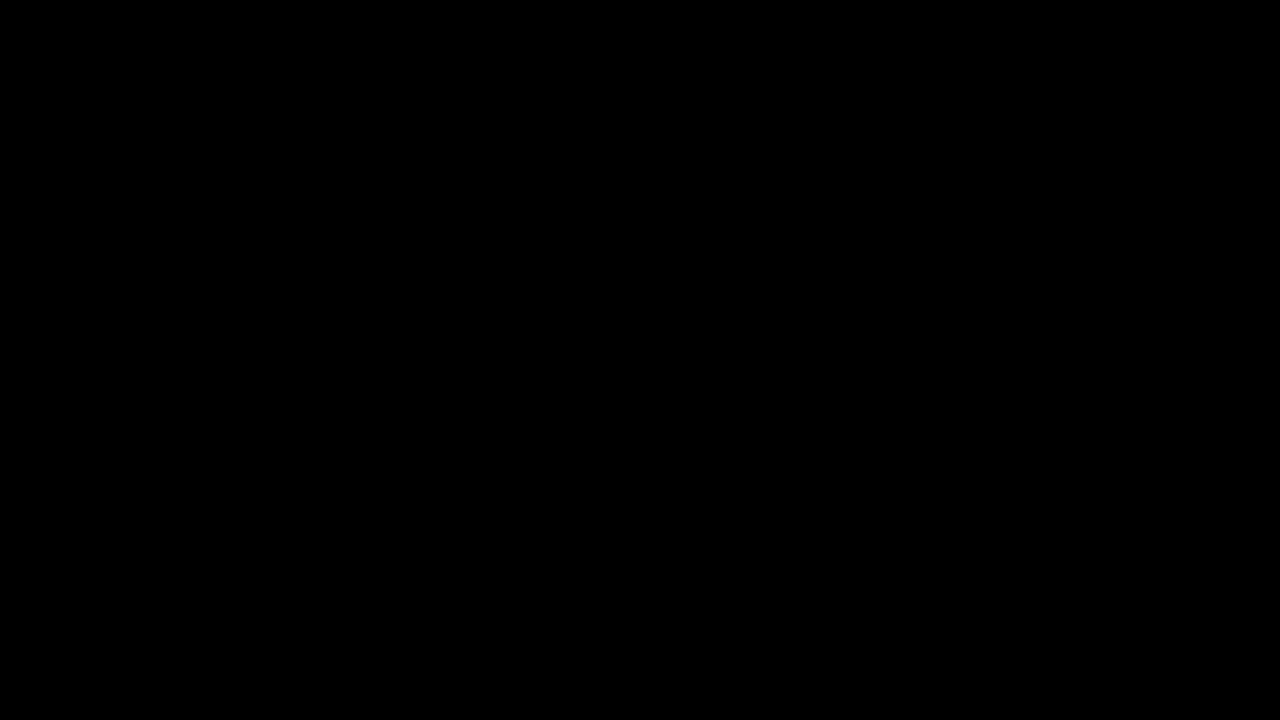
{"action": "left_click", "coordinate": [189, 563]}
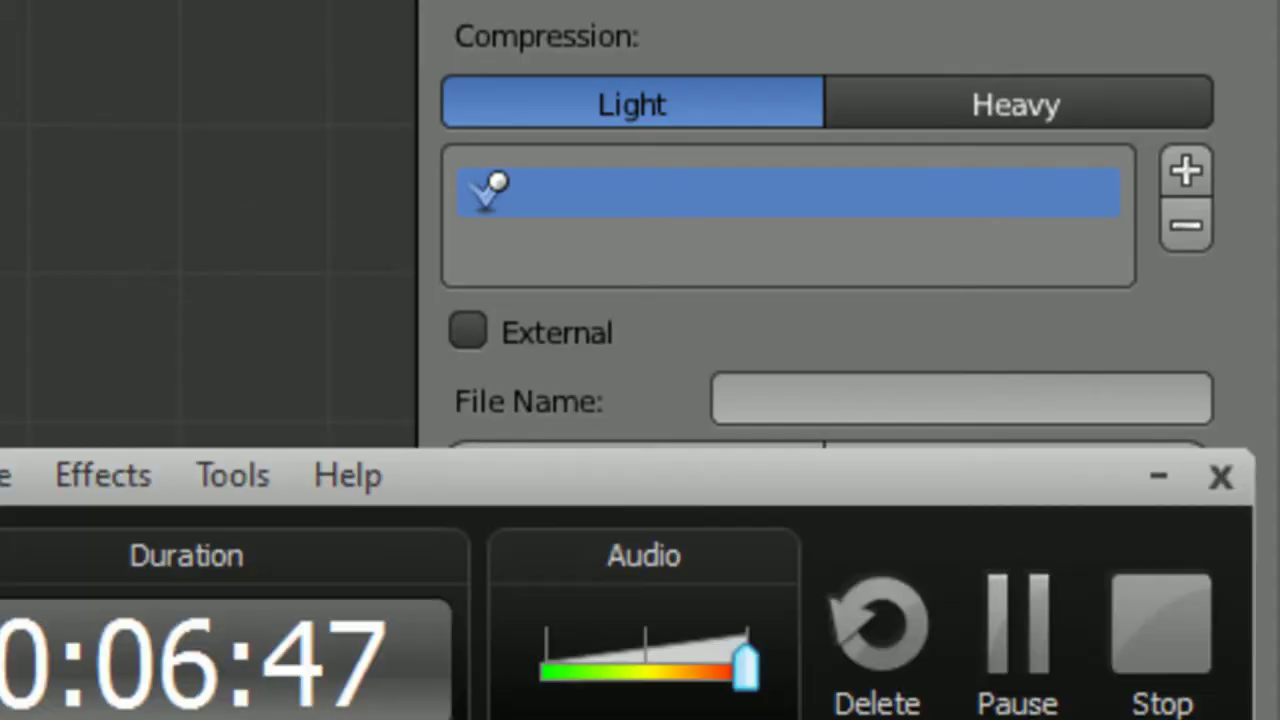
{"action": "left_click", "coordinate": [409, 474]}
{"action": "left_click_drag", "start_coordinate": [671, 492], "coordinate": [0, 250]}
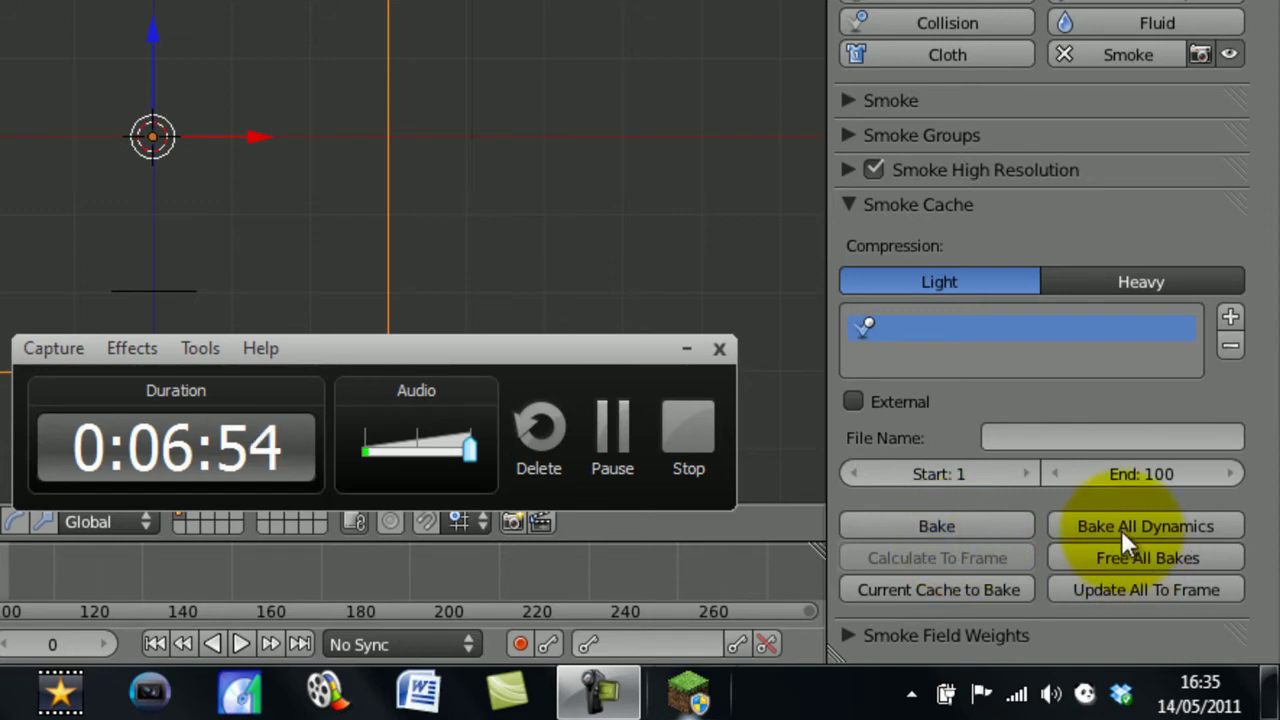
Step: Bake all dynamics, check the smoke in front view, and save over untitled.blend
{"action": "left_click", "coordinate": [640, 440]}
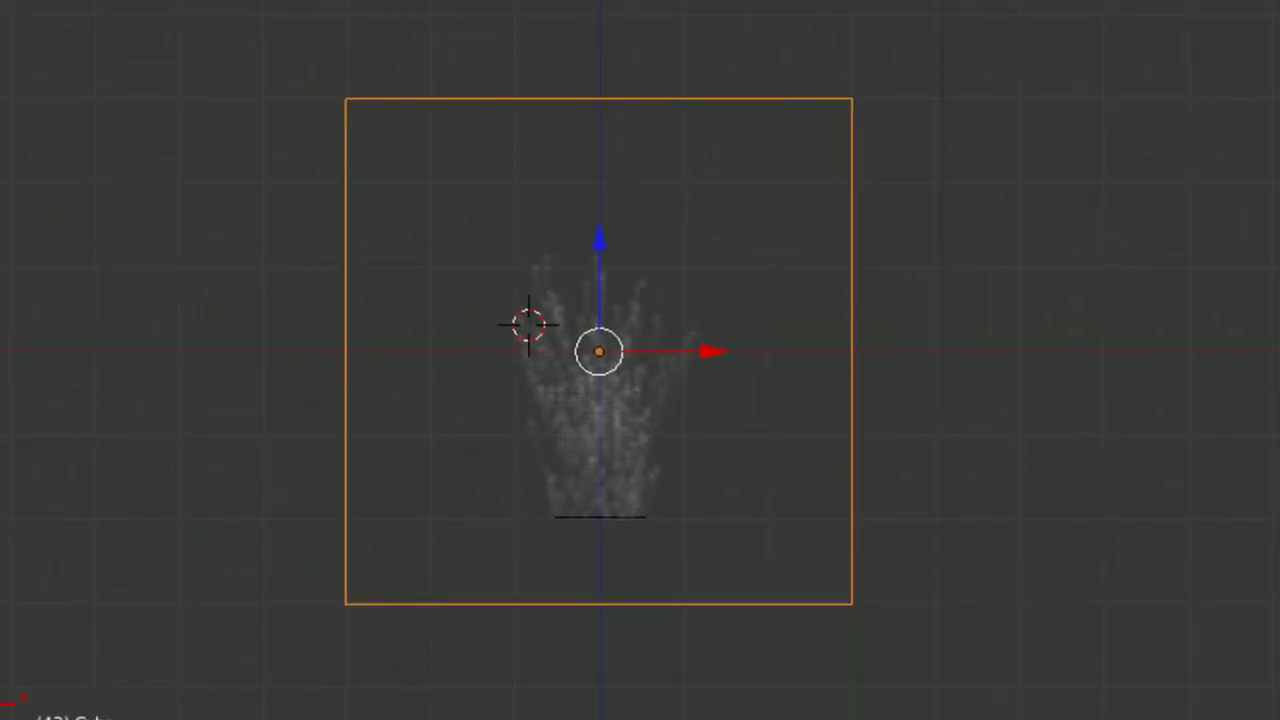
{"action": "middle_click_drag", "start_coordinate": [640, 400], "coordinate": [810, 380]}
{"action": "key", "text": "KP_1"}
{"action": "key", "text": "ctrl+s"}
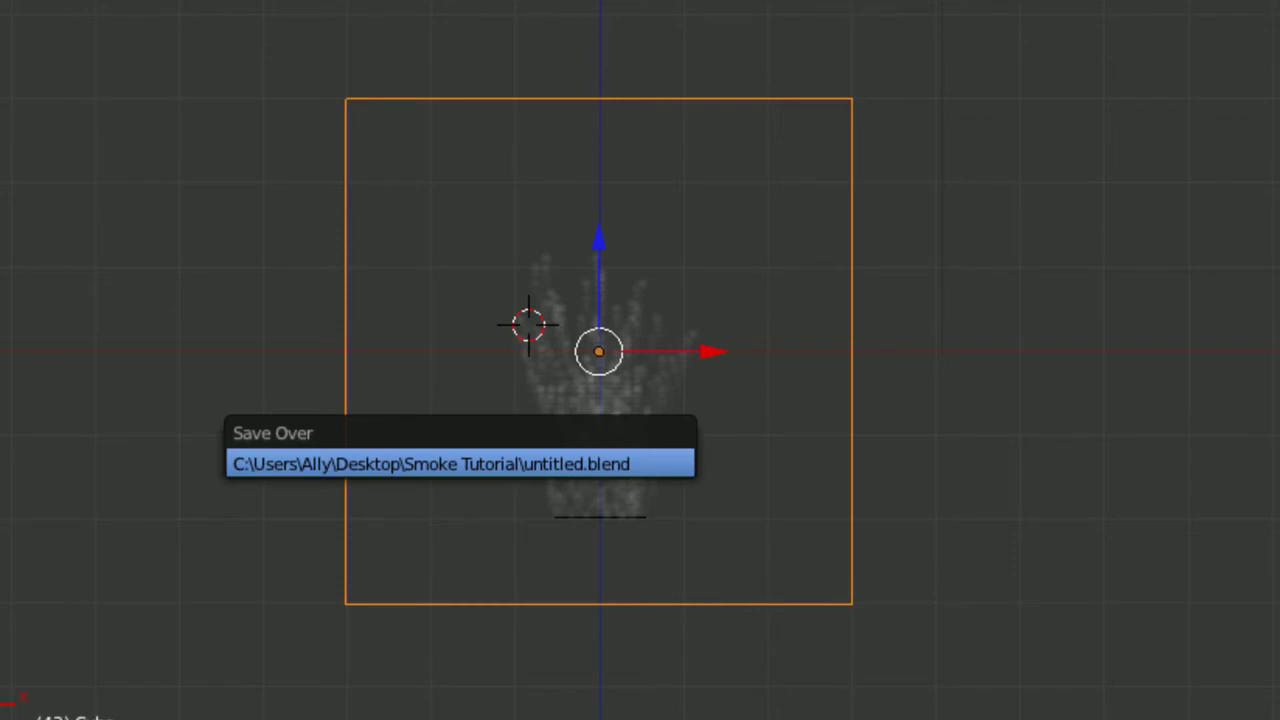
{"action": "key", "text": "Return"}
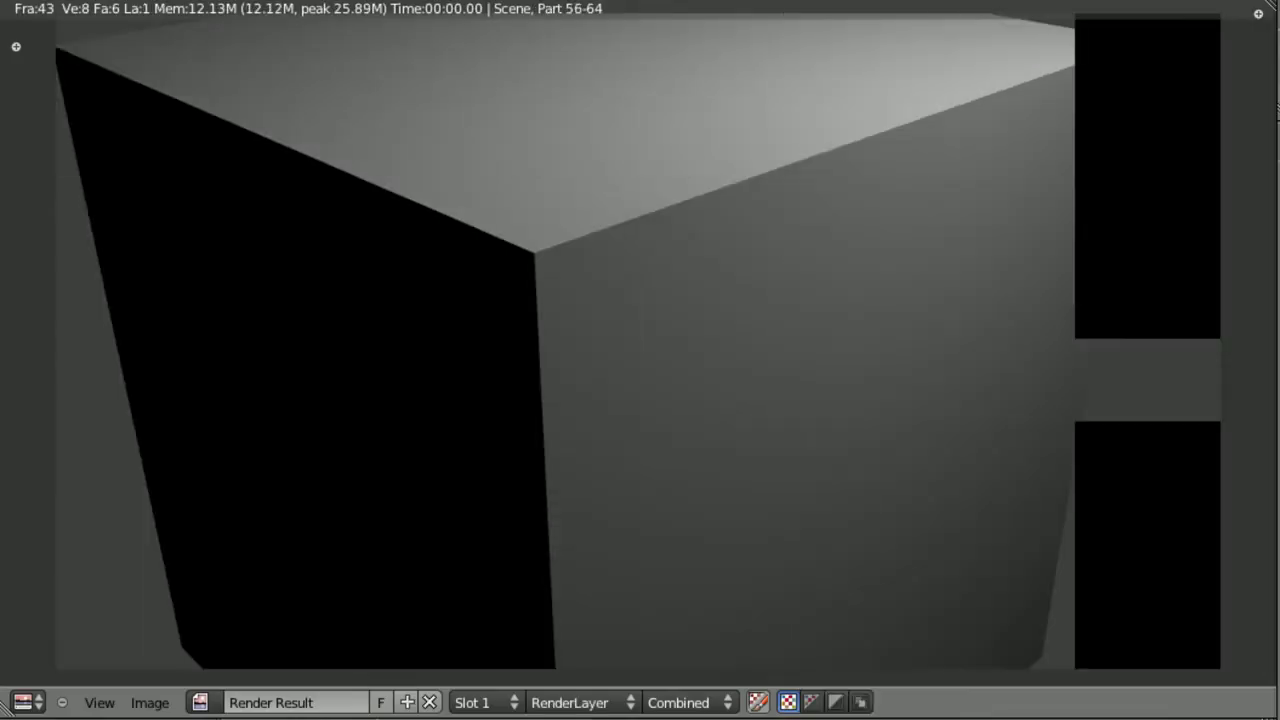
Step: Make the Cube's material a Volume with density 0 and Density Scale 6
{"action": "key", "text": "Escape"}
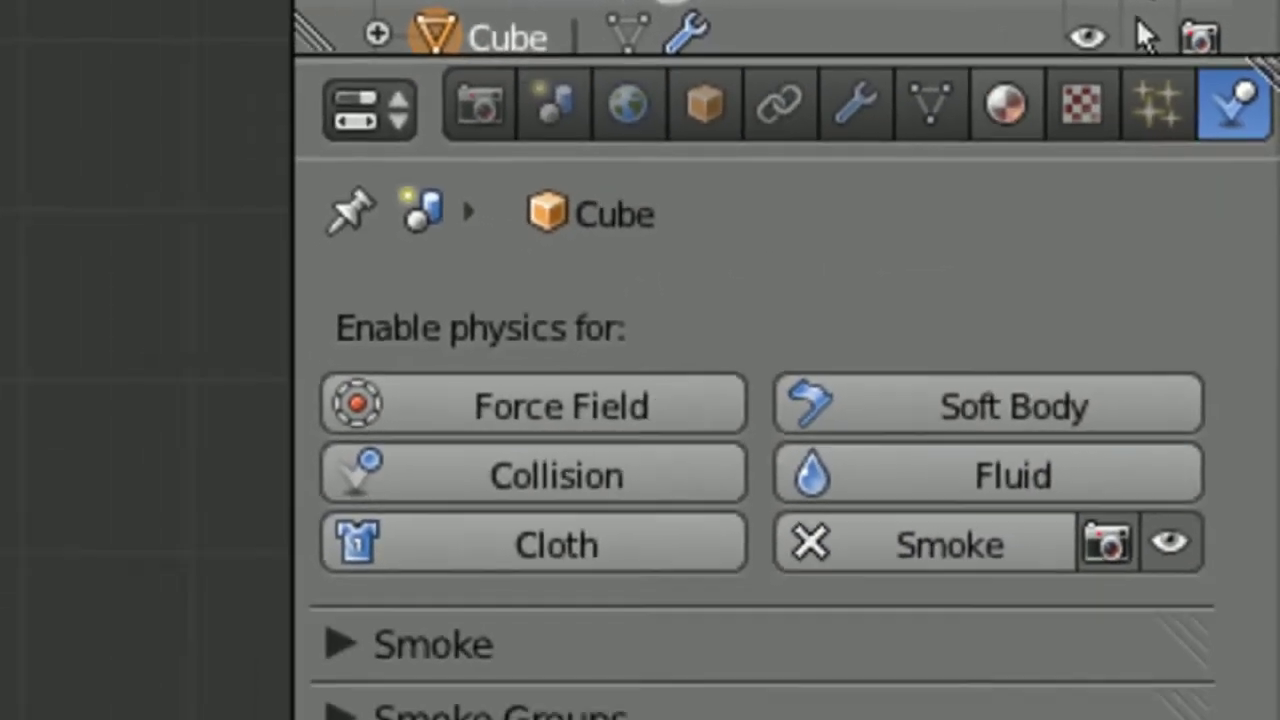
{"action": "left_click", "coordinate": [1005, 103]}
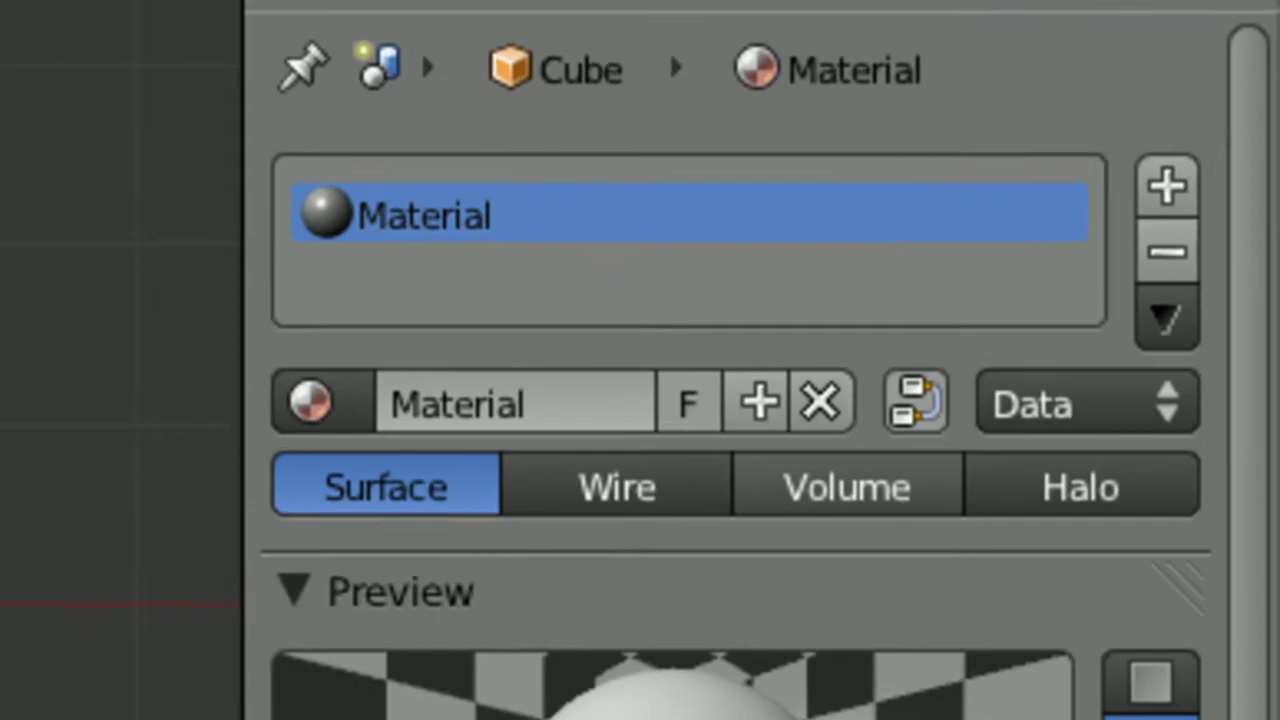
{"action": "left_click", "coordinate": [926, 523]}
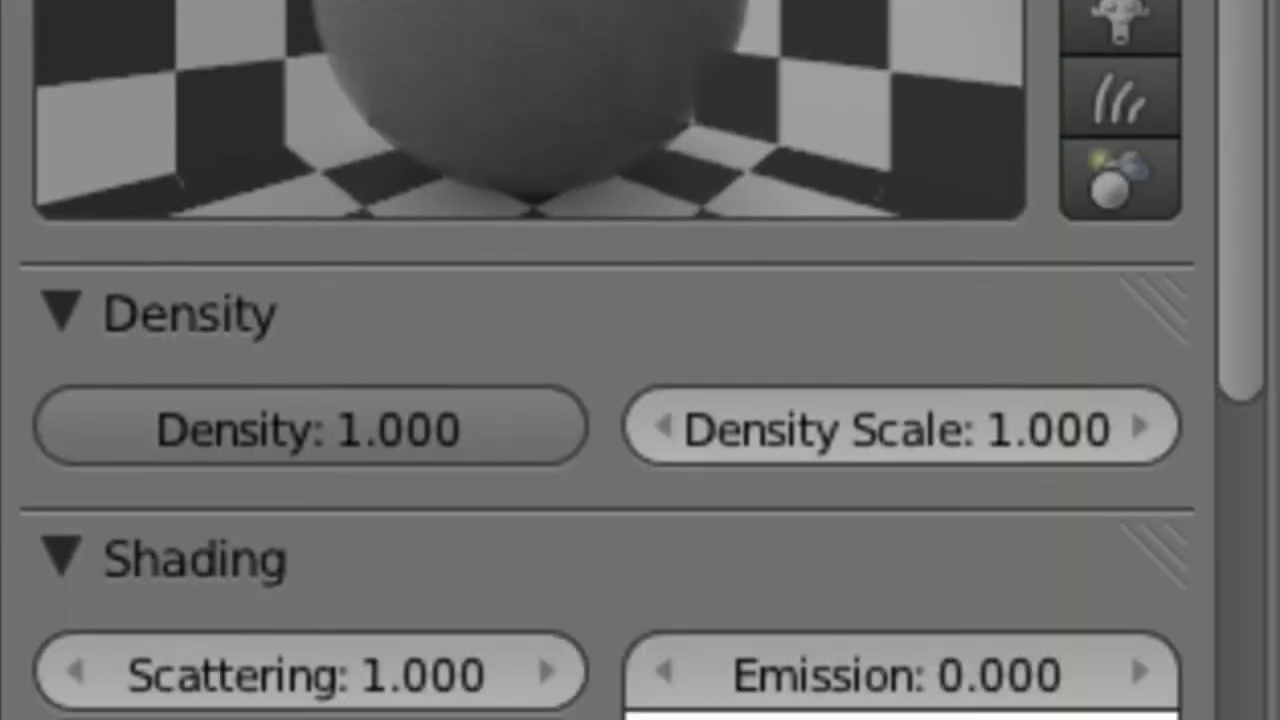
{"action": "left_click_drag", "start_coordinate": [310, 428], "coordinate": [40, 428]}
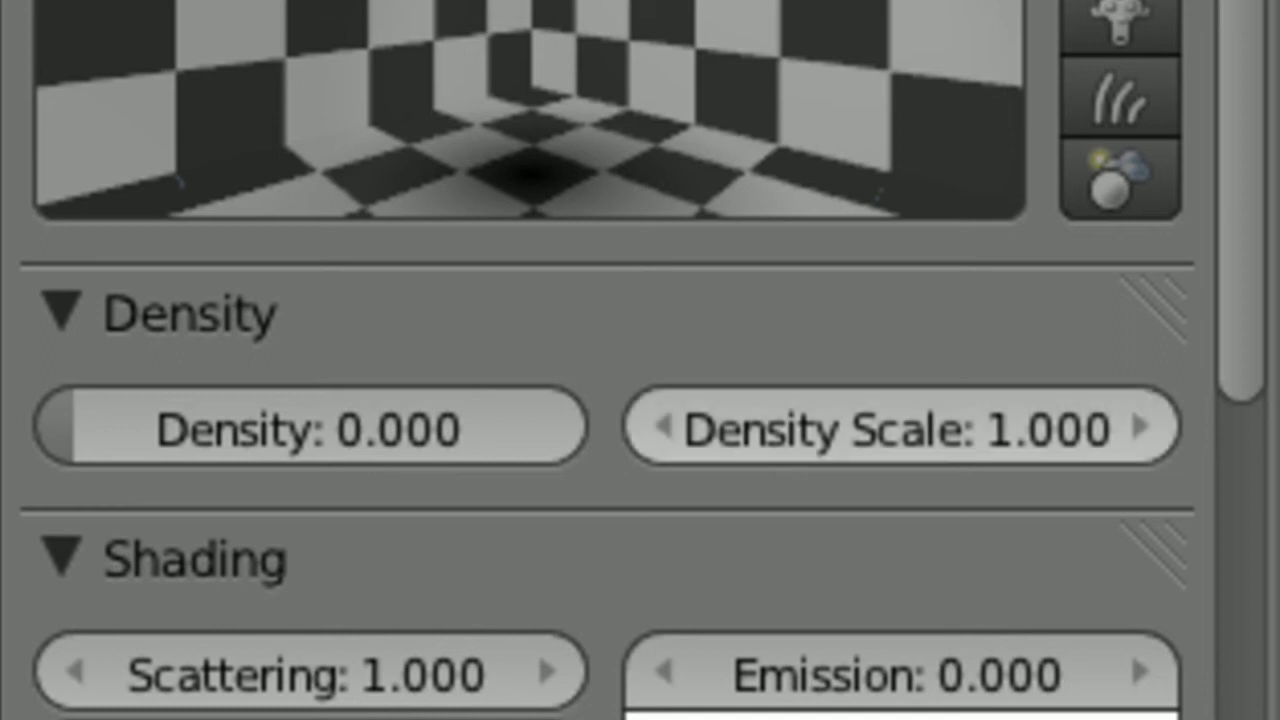
{"action": "left_click", "coordinate": [900, 428]}
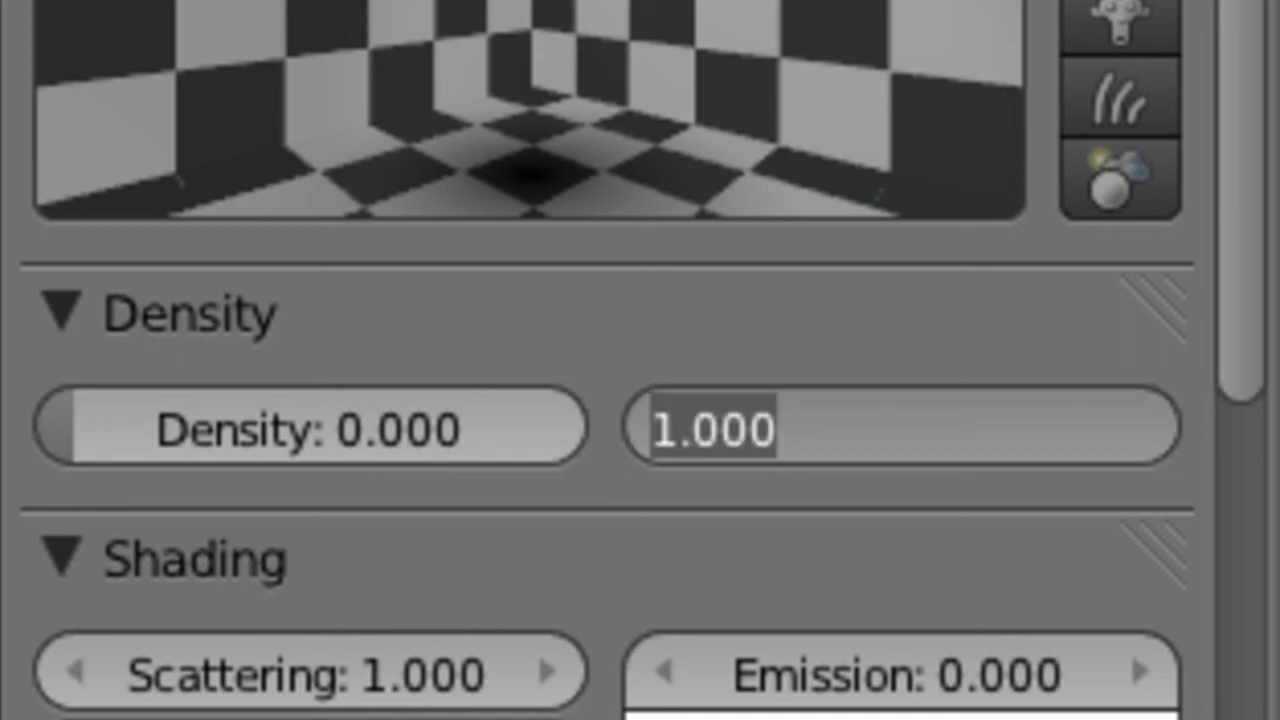
{"action": "type", "text": "6"}
{"action": "key", "text": "Return"}
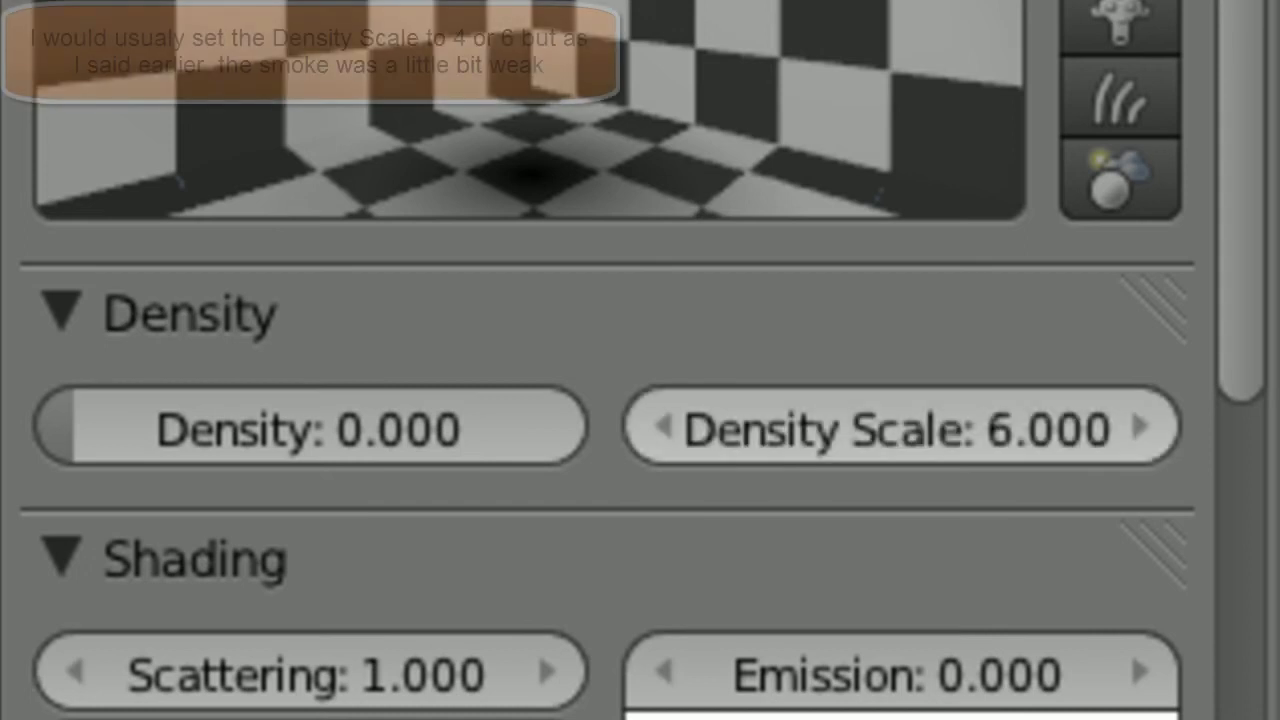
Step: Set the volume's Scattering value to 4.5
{"action": "left_click_drag", "start_coordinate": [305, 672], "coordinate": [295, 672]}
{"action": "left_click", "coordinate": [305, 672]}
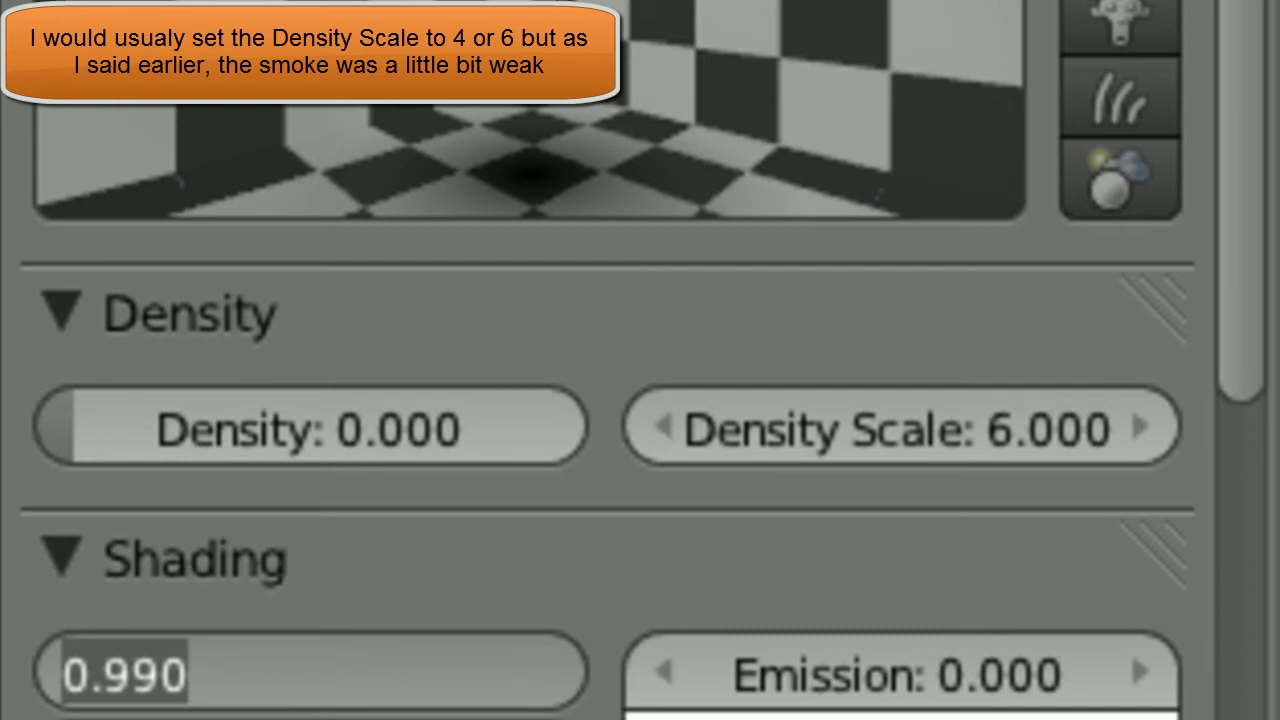
{"action": "type", "text": "4"}
{"action": "key", "text": "Return"}
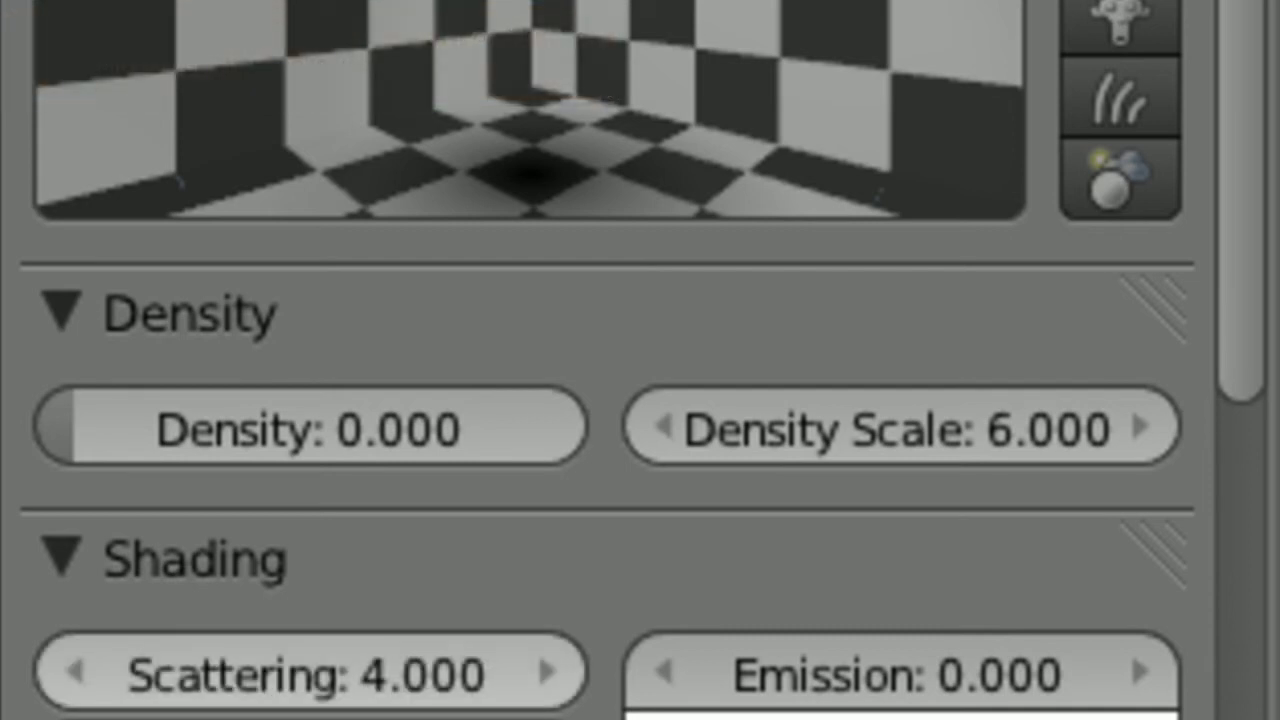
{"action": "left_click", "coordinate": [305, 672]}
{"action": "type", "text": "4/5"}
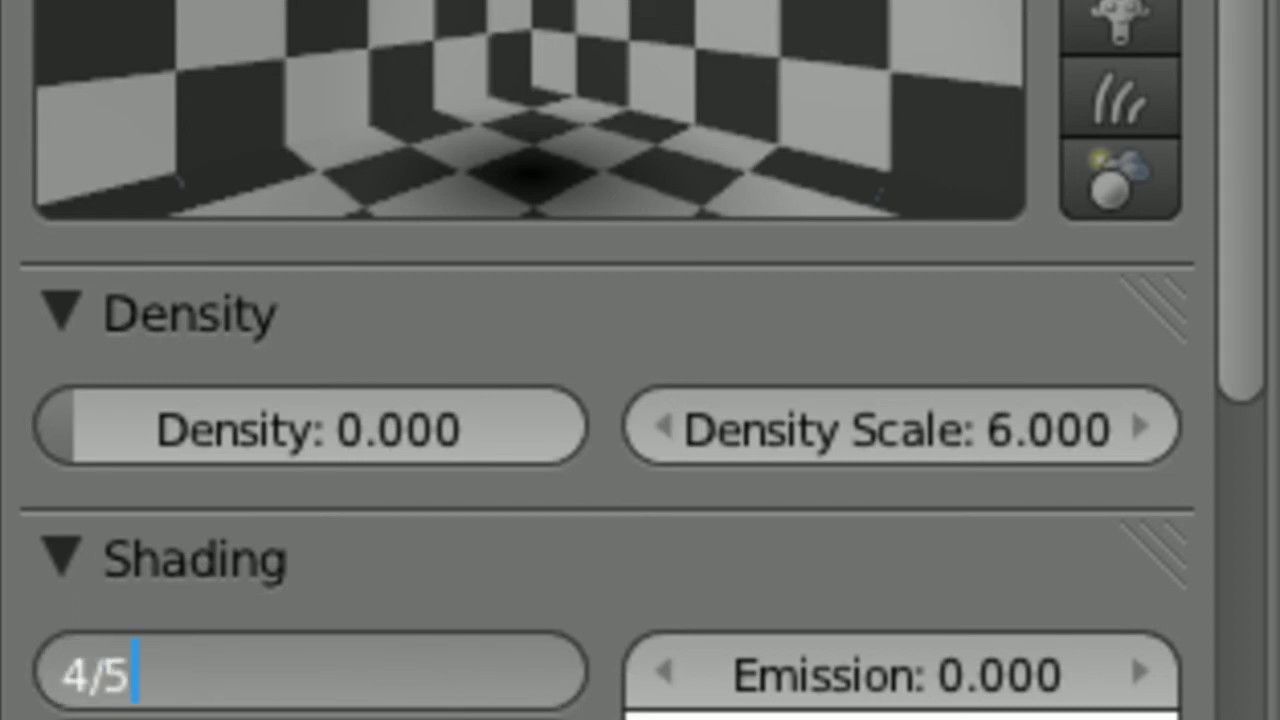
{"action": "key", "text": "BackSpace"}
{"action": "key", "text": "BackSpace"}
{"action": "type", "text": ".5"}
{"action": "key", "text": "Return"}
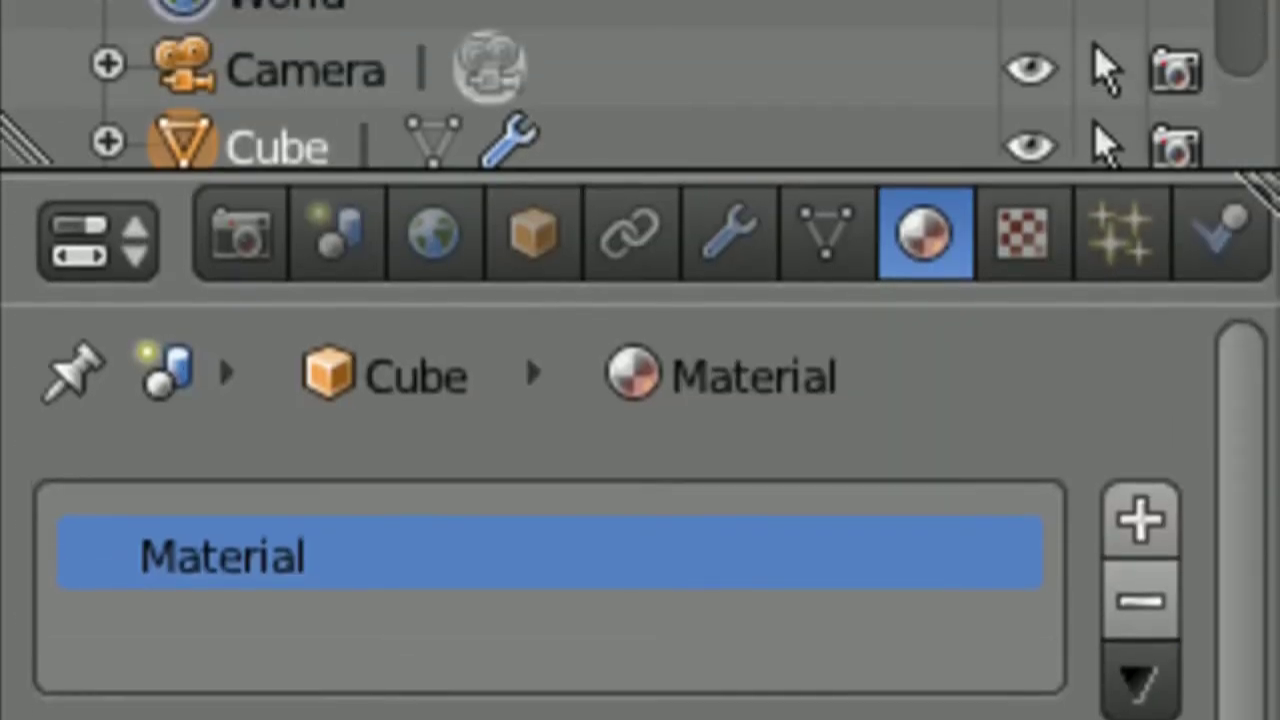
Step: Add a new texture to the material and name it Smoke
{"action": "left_click", "coordinate": [1020, 232]}
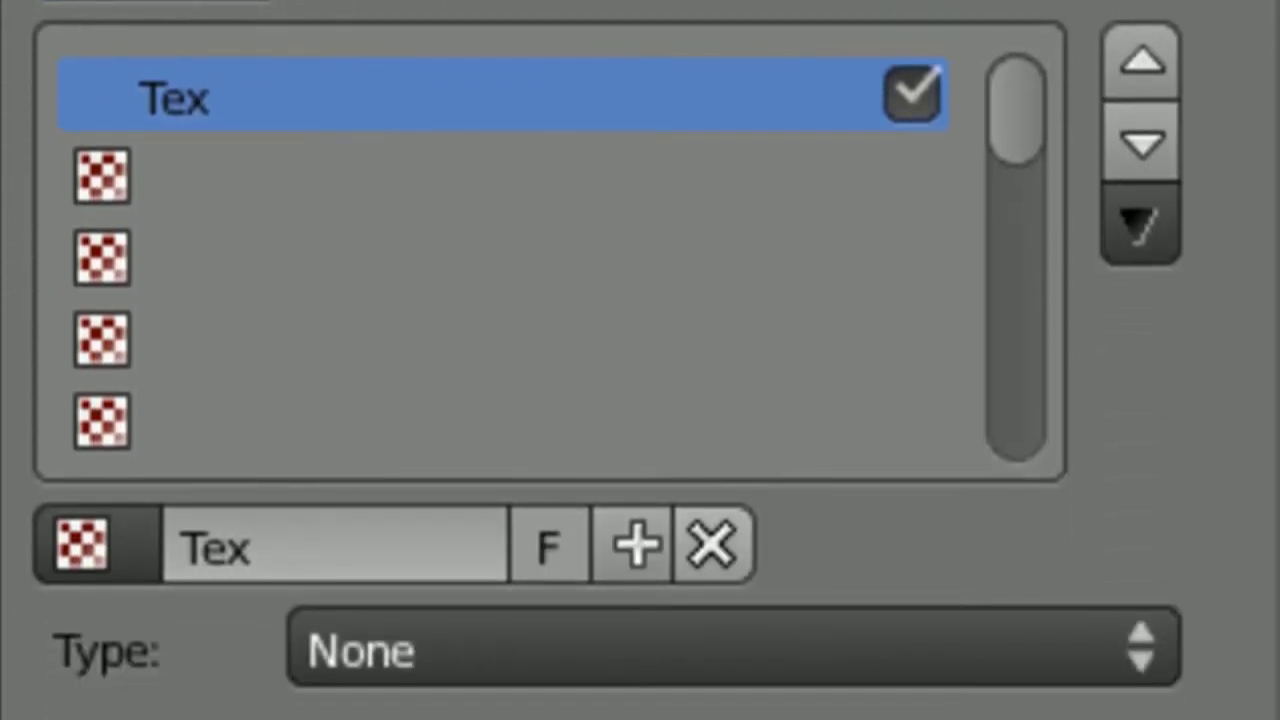
{"action": "left_click", "coordinate": [636, 590]}
{"action": "left_click", "coordinate": [335, 545]}
{"action": "type", "text": "Smoke"}
{"action": "key", "text": "Return"}
Step: Make the texture Voxel Data with the Cube as its domain object
{"action": "left_click", "coordinate": [400, 650]}
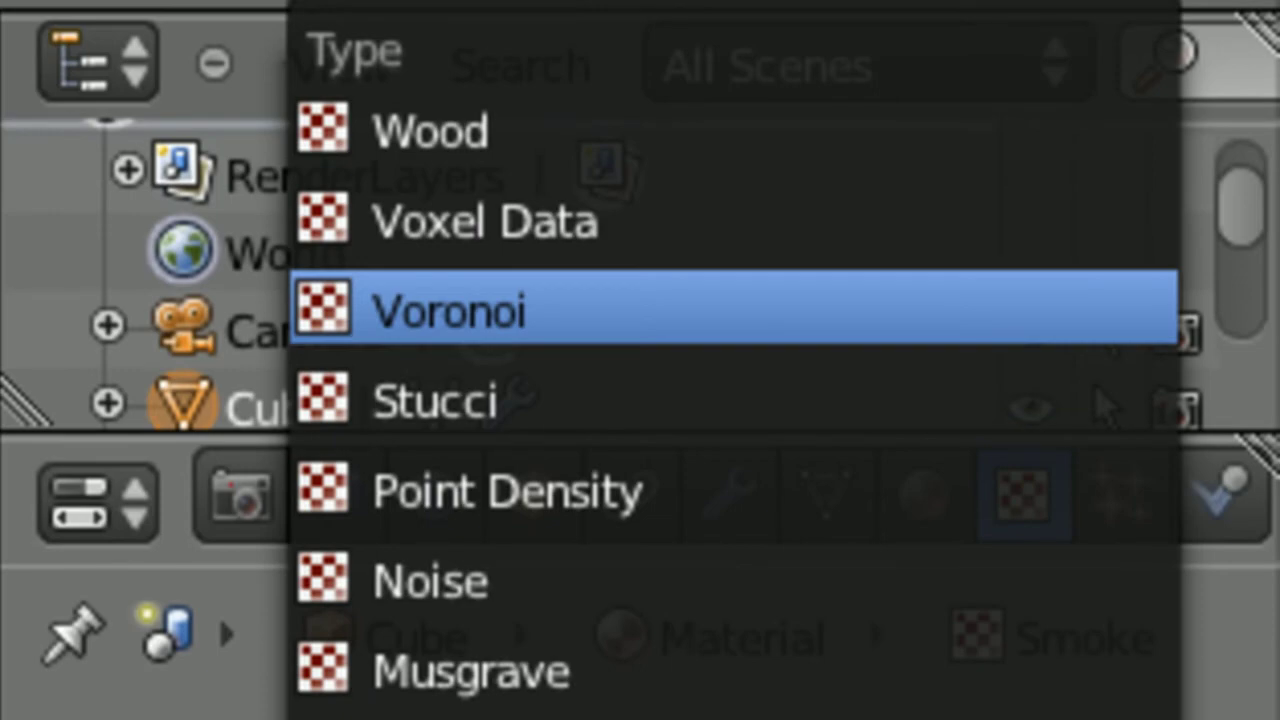
{"action": "left_click", "coordinate": [485, 222]}
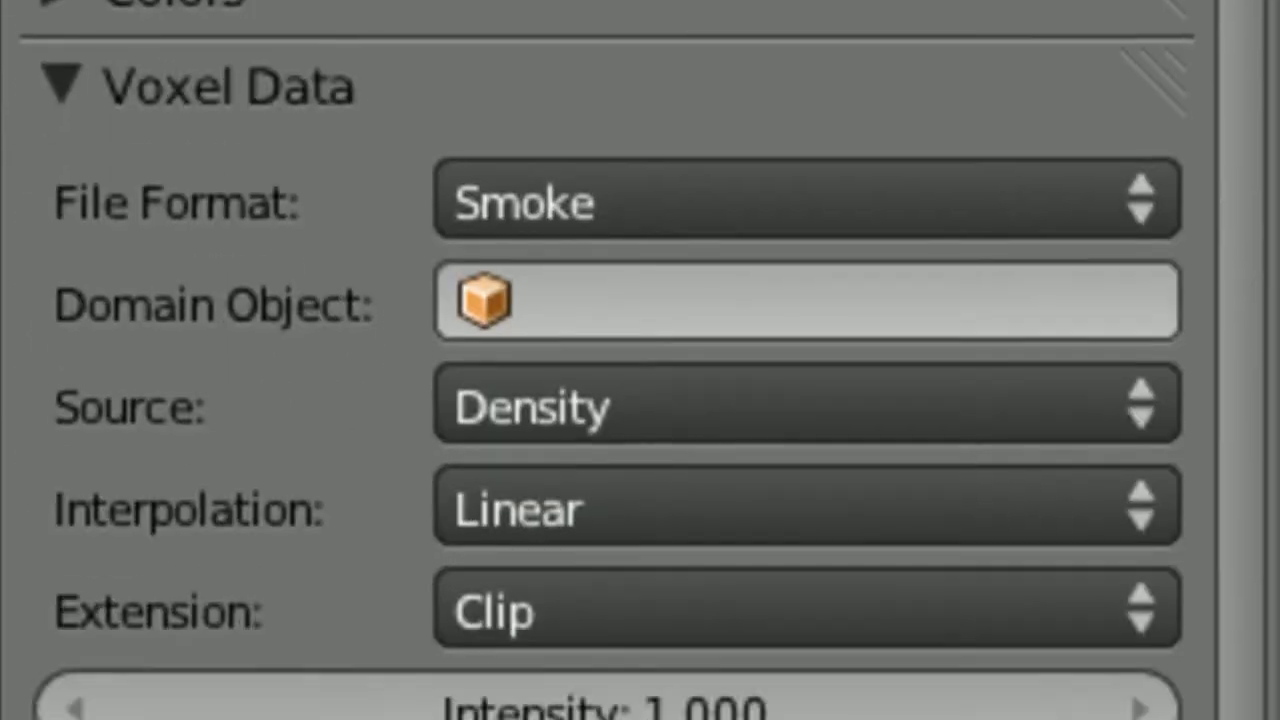
{"action": "left_click", "coordinate": [800, 186]}
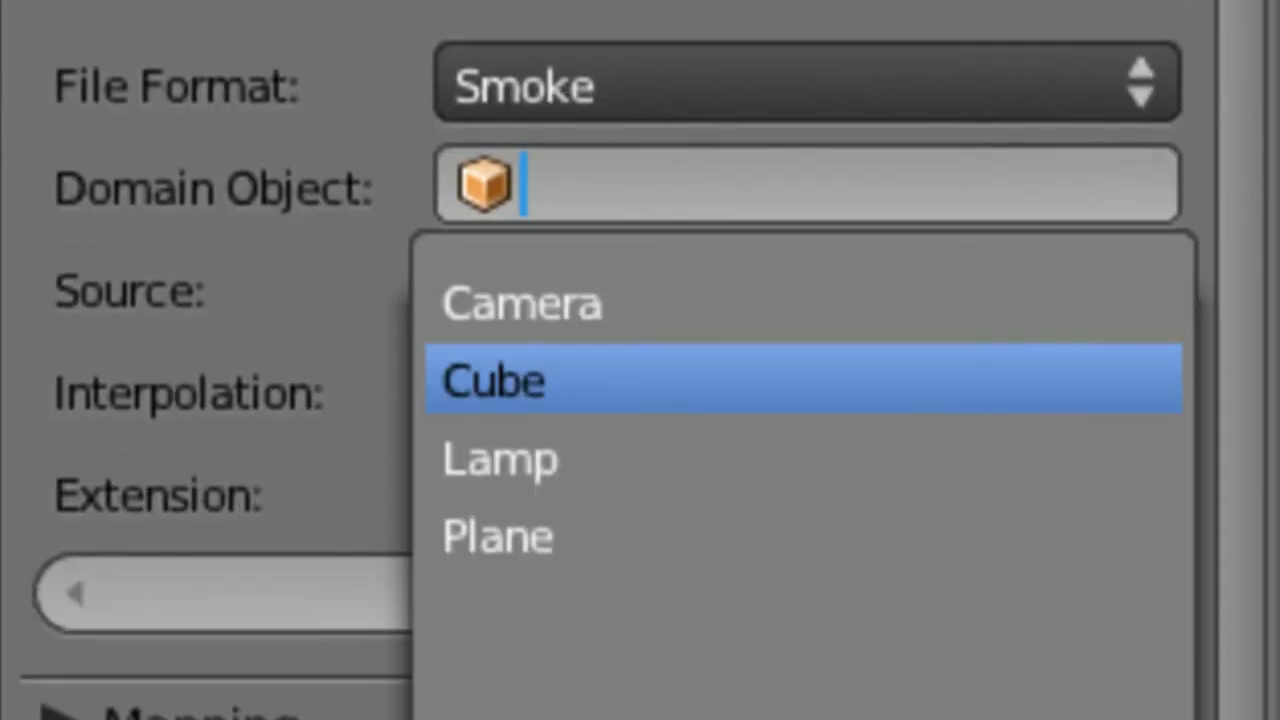
{"action": "key", "text": "Return"}
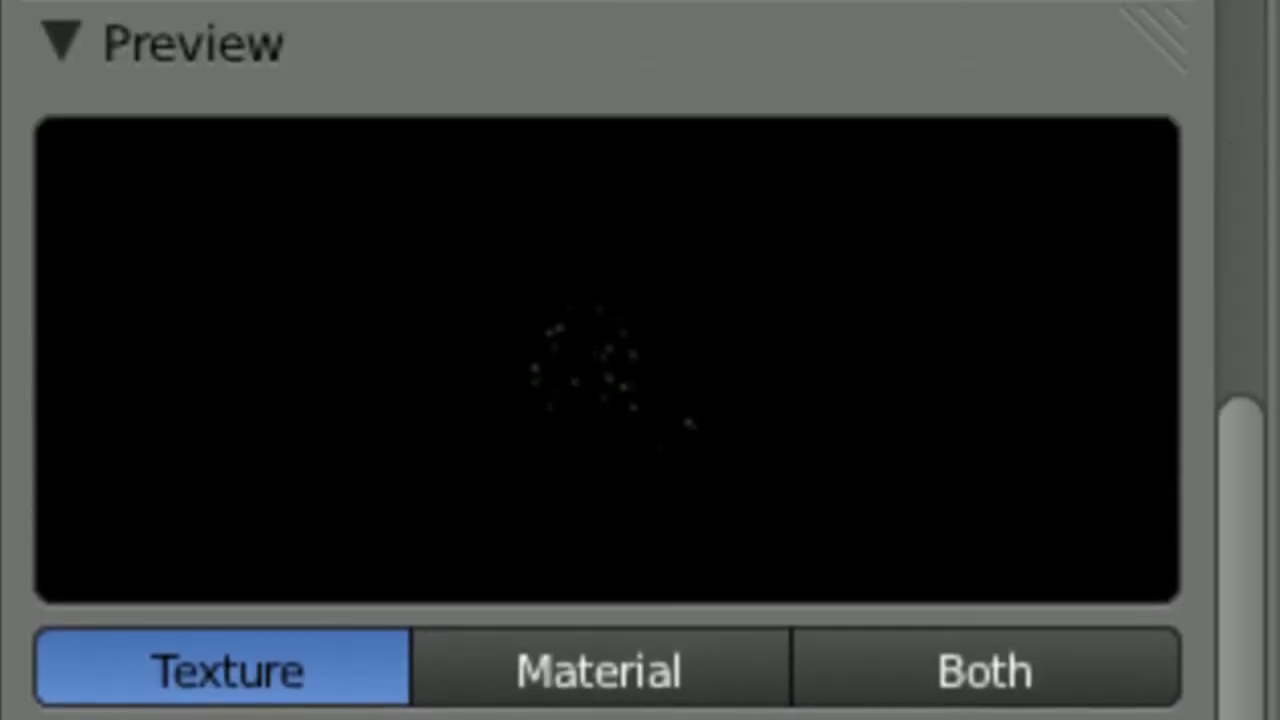
Step: Preview the material, then switch the texture's influence from Emission Color to Density
{"action": "left_click", "coordinate": [600, 668]}
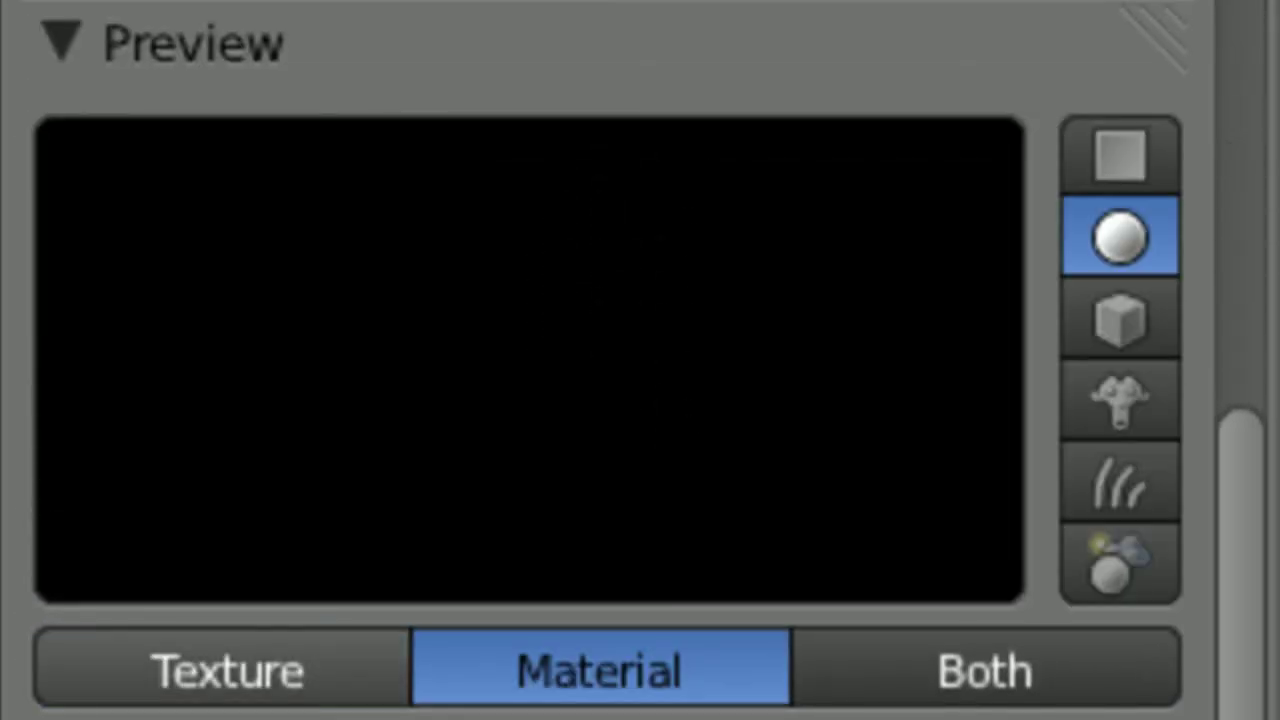
{"action": "left_click", "coordinate": [1120, 155]}
{"action": "left_click", "coordinate": [228, 668]}
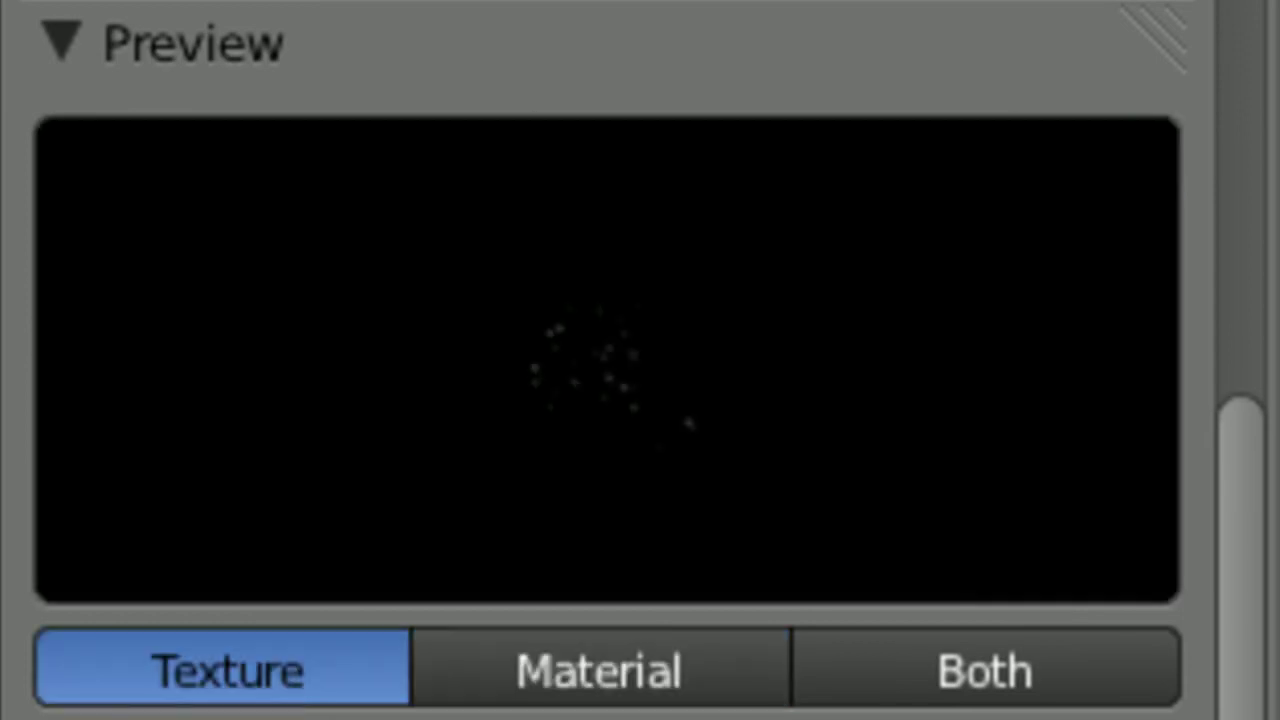
{"action": "scroll", "coordinate": [640, 360], "scroll_direction": "down", "scroll_amount": 10}
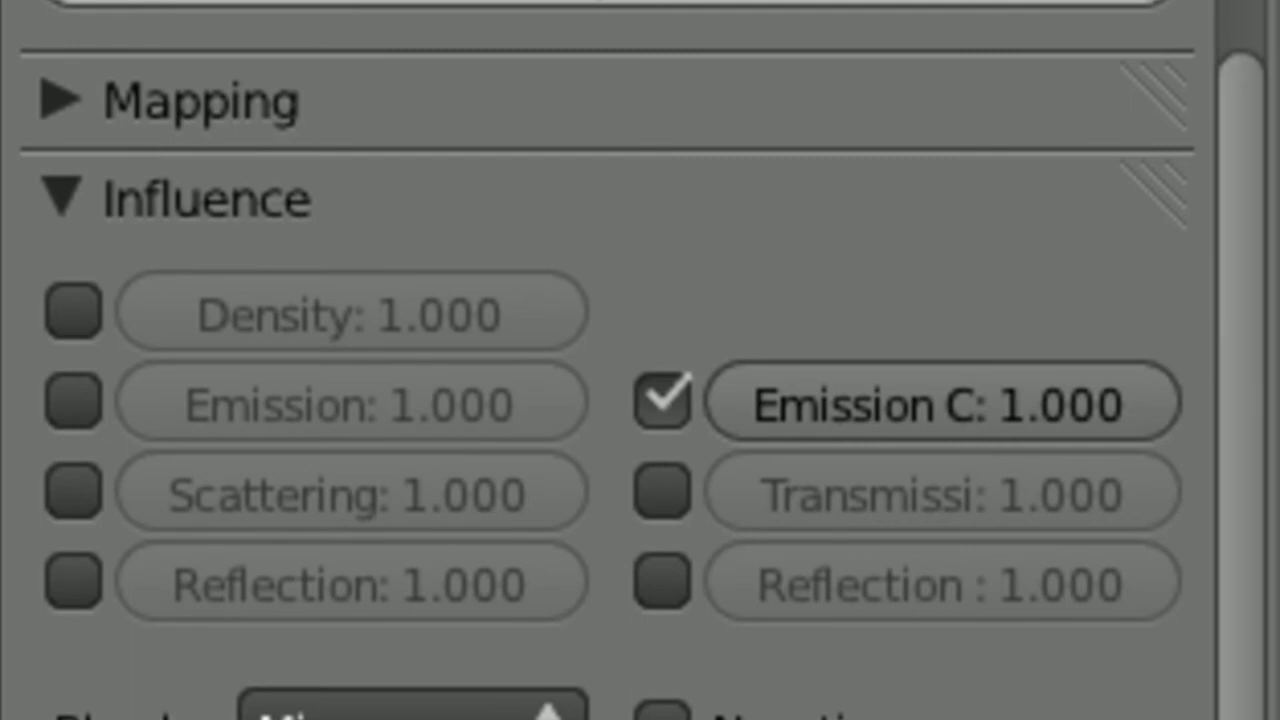
{"action": "left_click", "coordinate": [662, 400]}
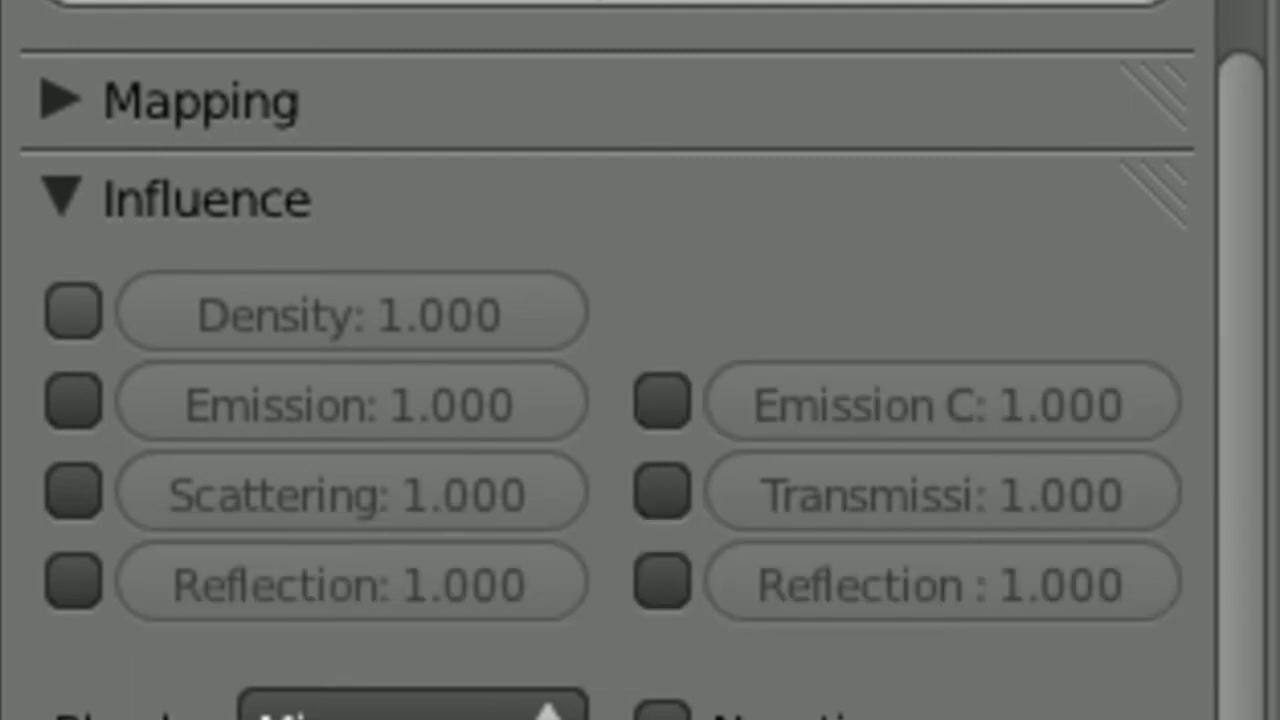
{"action": "left_click", "coordinate": [73, 311]}
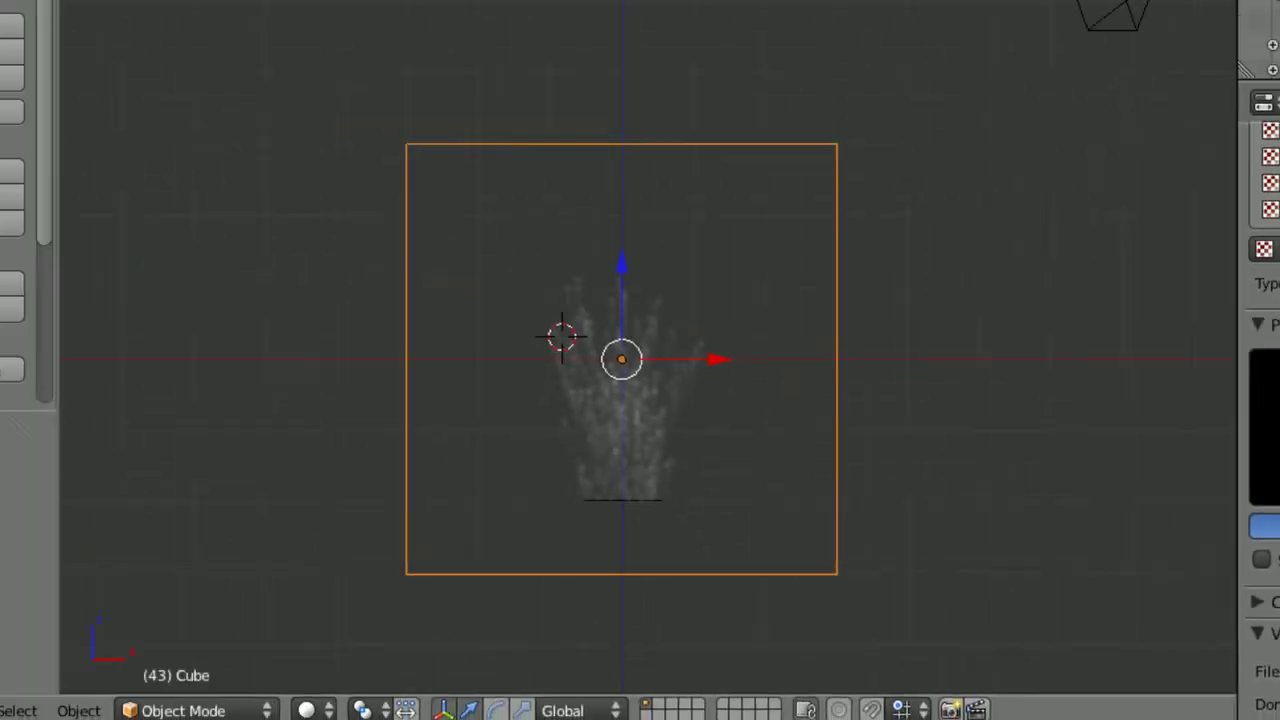
Step: Render the frame, set the World horizon colour to black, and render again
{"action": "key", "text": "F12"}
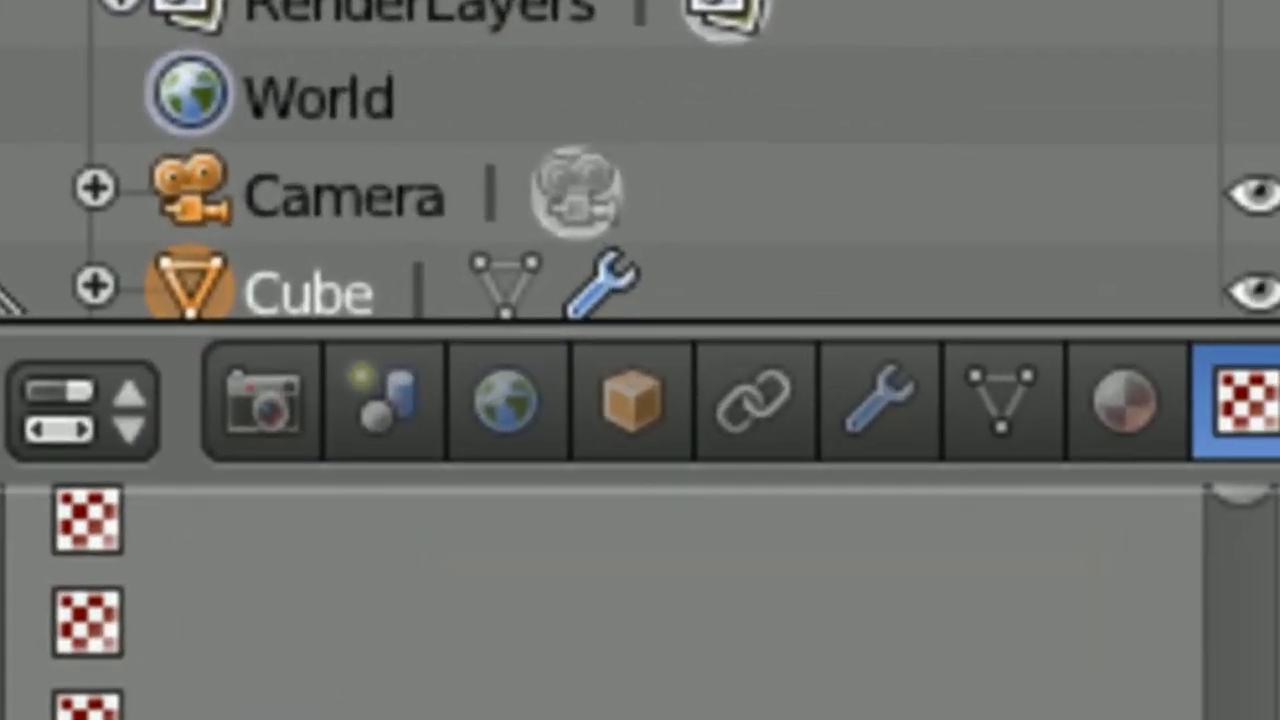
{"action": "left_click", "coordinate": [505, 400]}
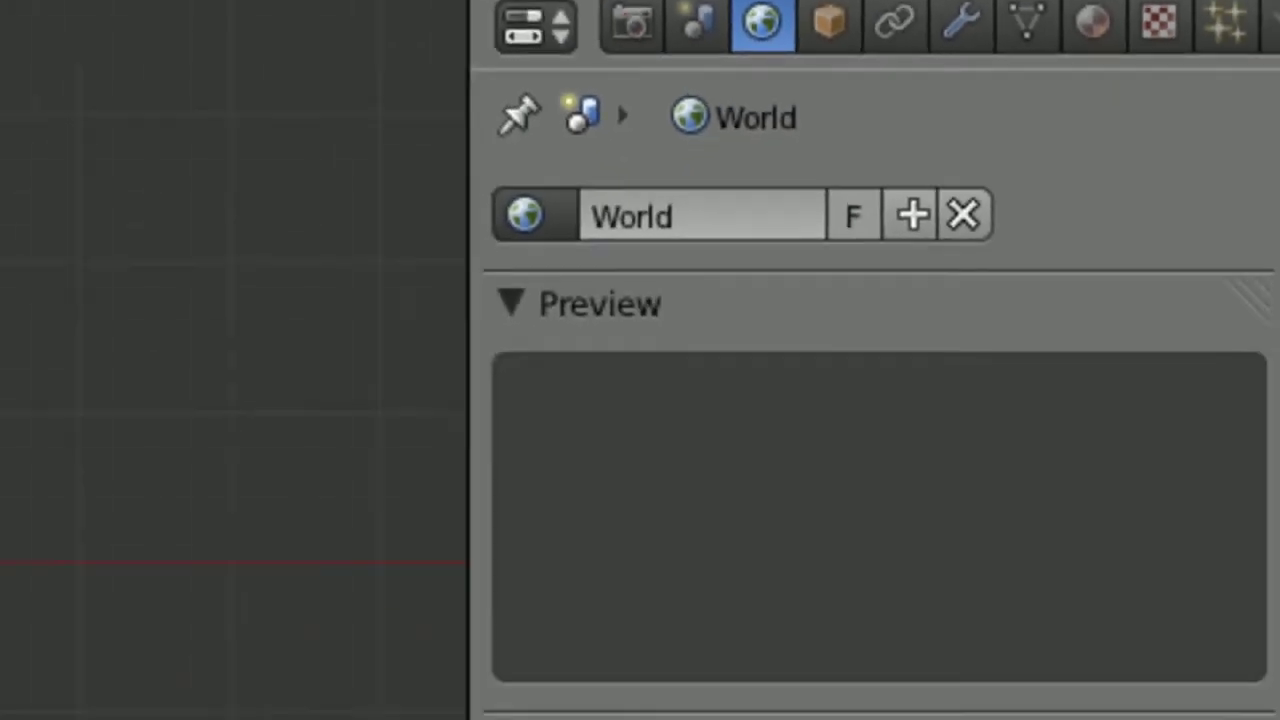
{"action": "left_click", "coordinate": [698, 684]}
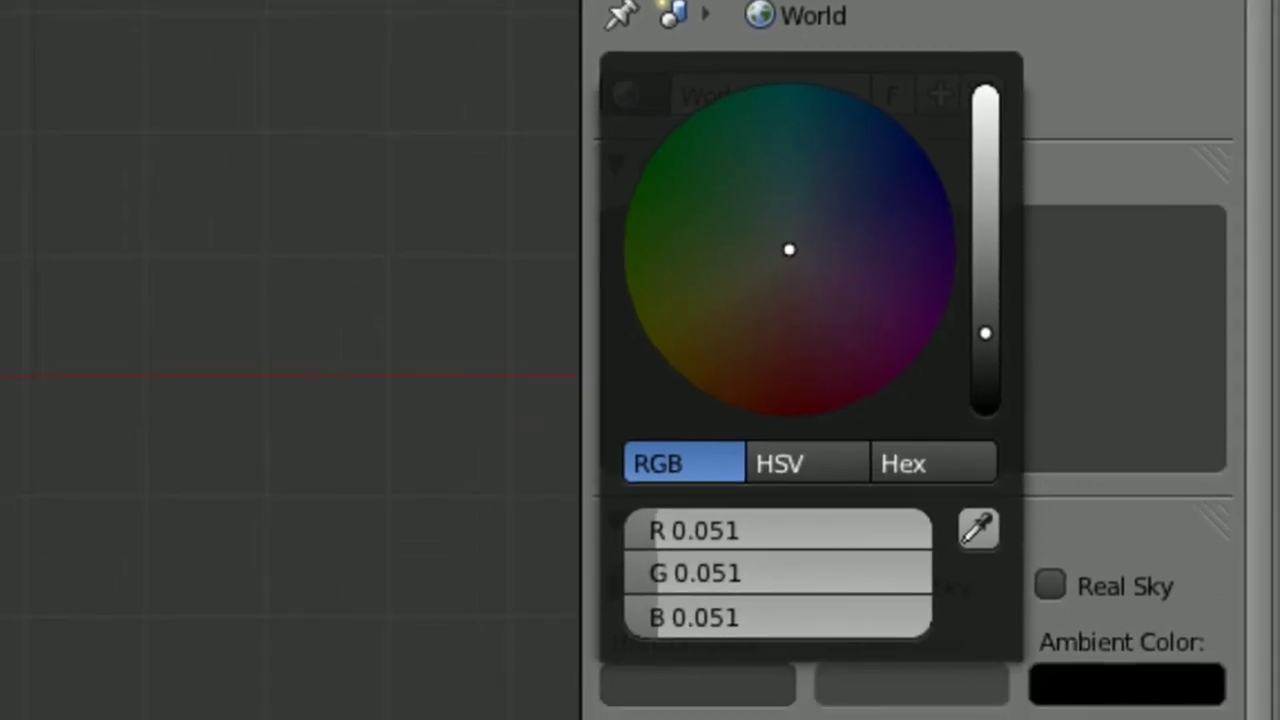
{"action": "left_click_drag", "start_coordinate": [985, 333], "coordinate": [985, 408]}
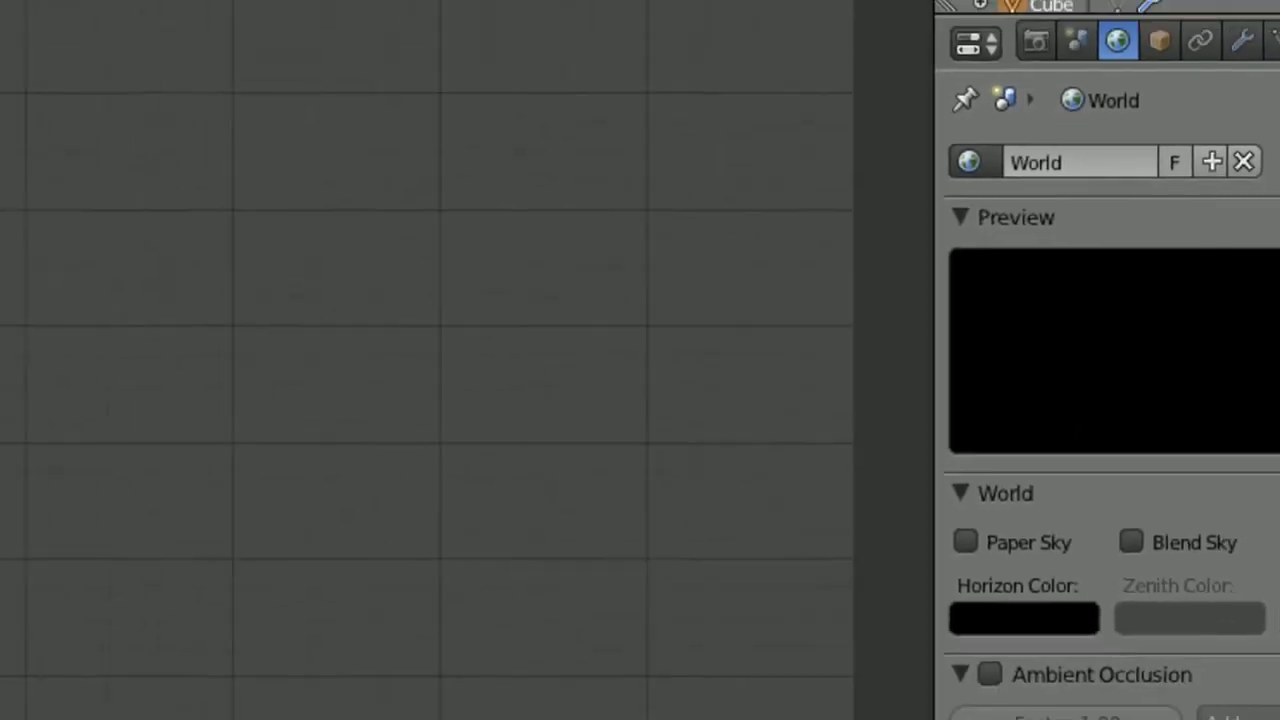
{"action": "key", "text": "F12"}
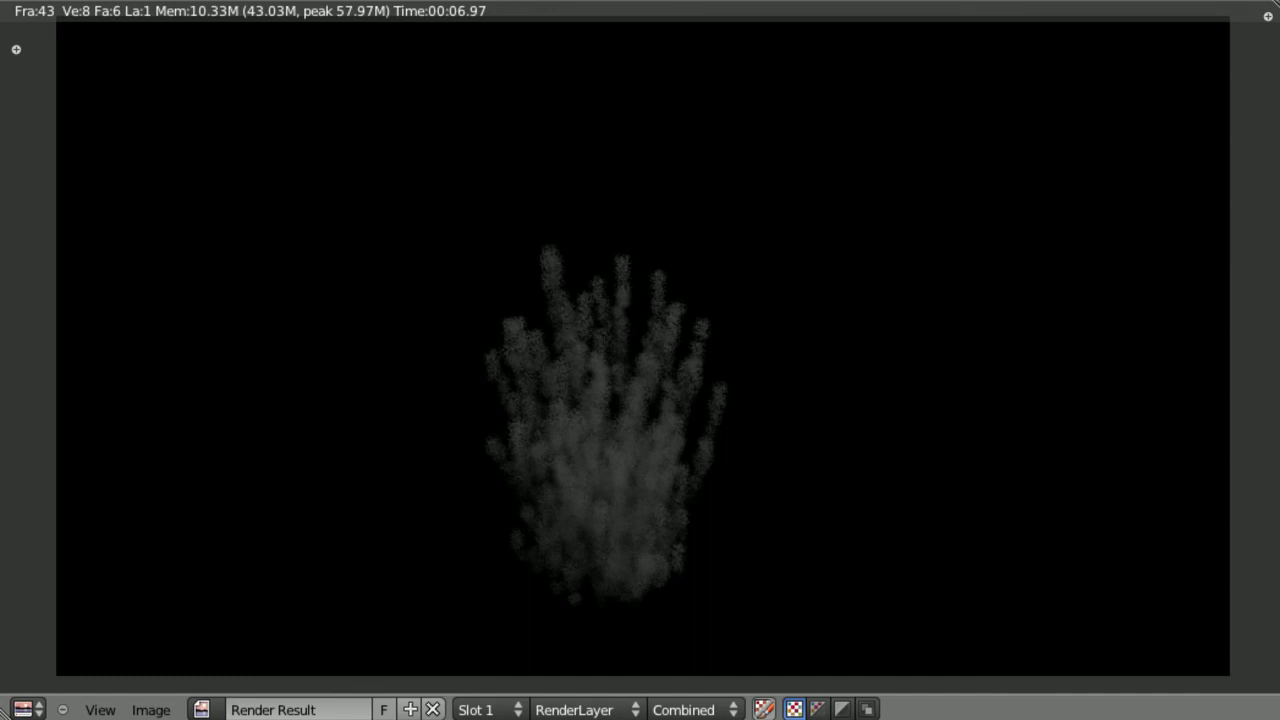
Step: Zoom in and out on the grey smoke render, then return to the 3D viewport
{"action": "scroll", "coordinate": [640, 348], "scroll_direction": "up", "scroll_amount": 4}
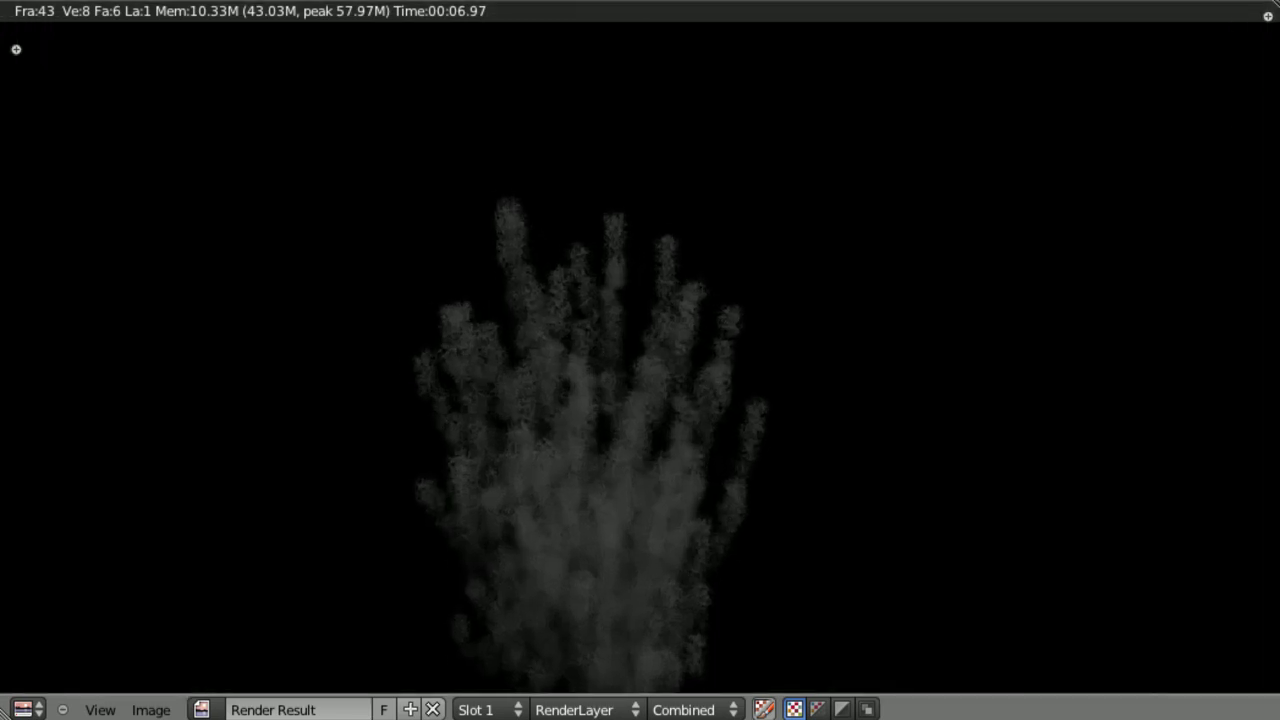
{"action": "scroll", "coordinate": [640, 348], "scroll_direction": "up", "scroll_amount": 1}
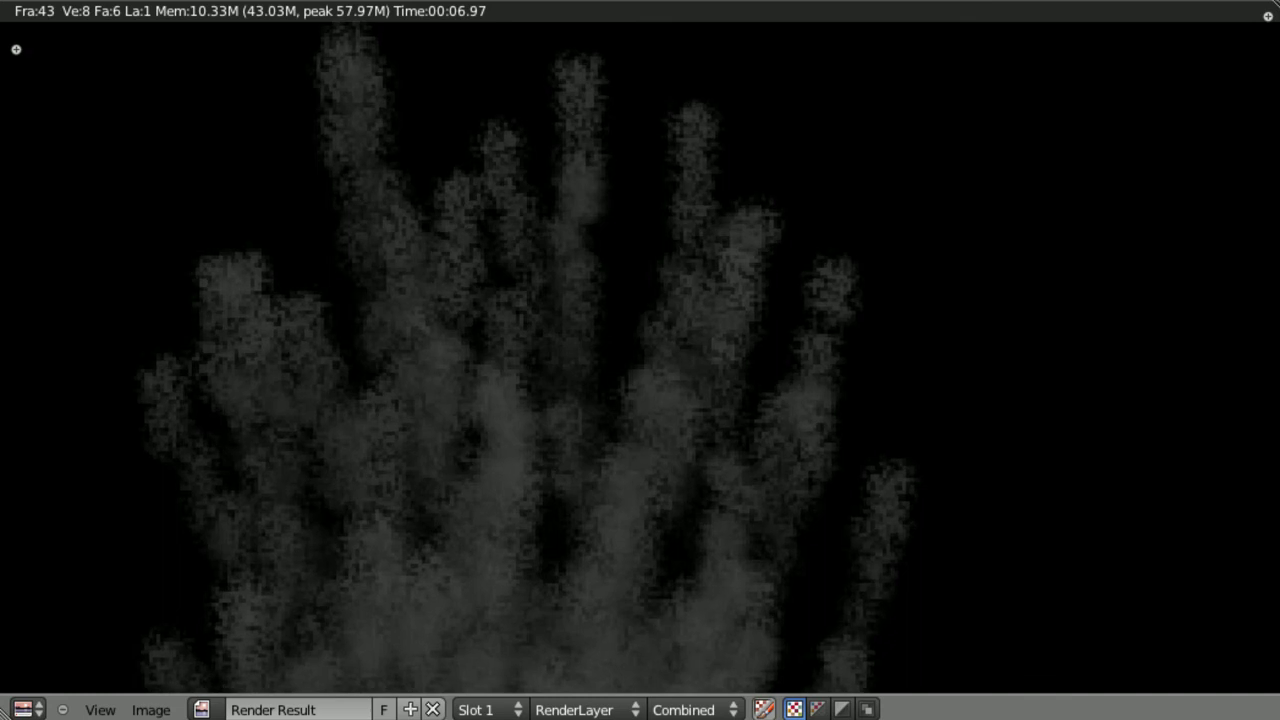
{"action": "scroll", "coordinate": [640, 348], "scroll_direction": "down", "scroll_amount": 5}
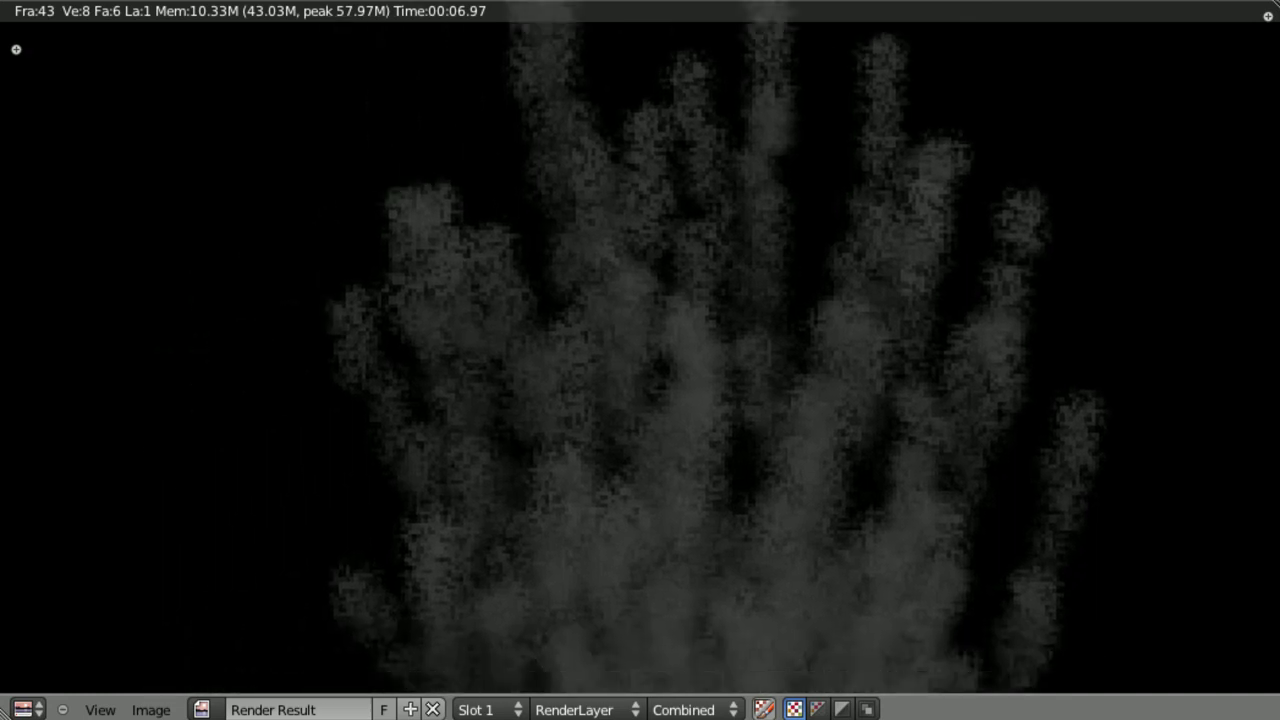
{"action": "key", "text": "t"}
{"action": "key", "text": "t"}
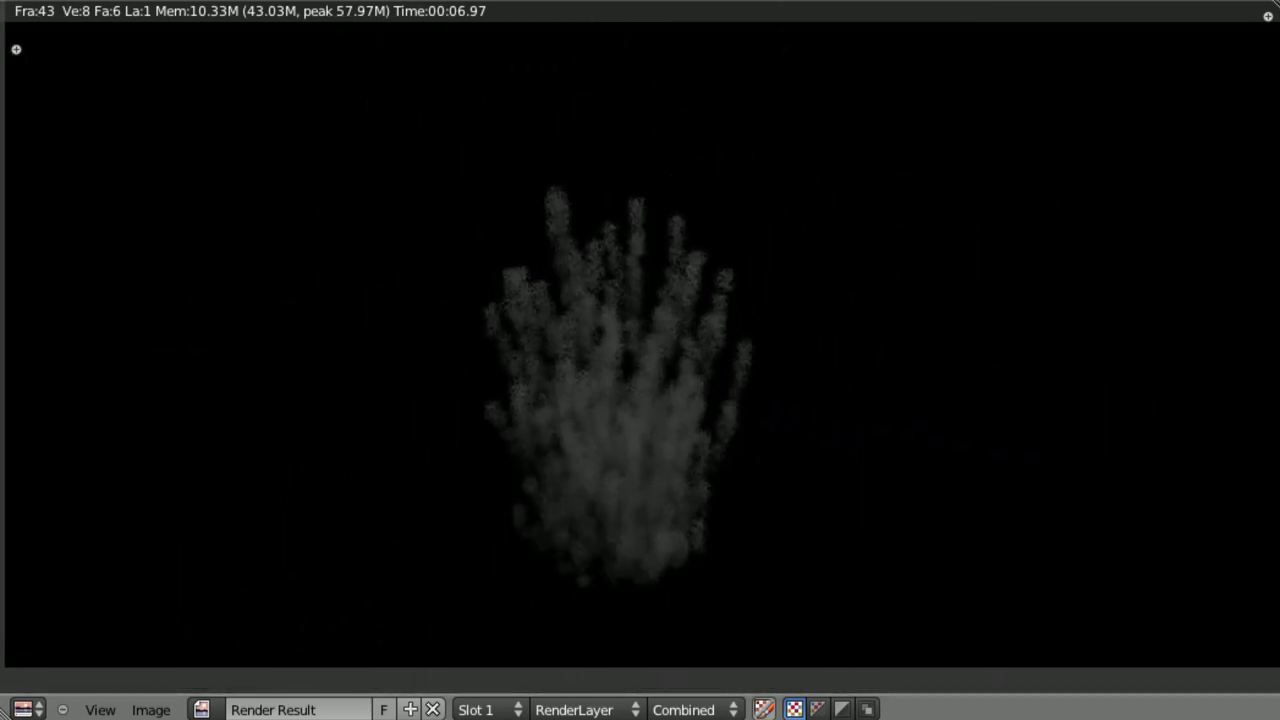
{"action": "key", "text": "Escape"}
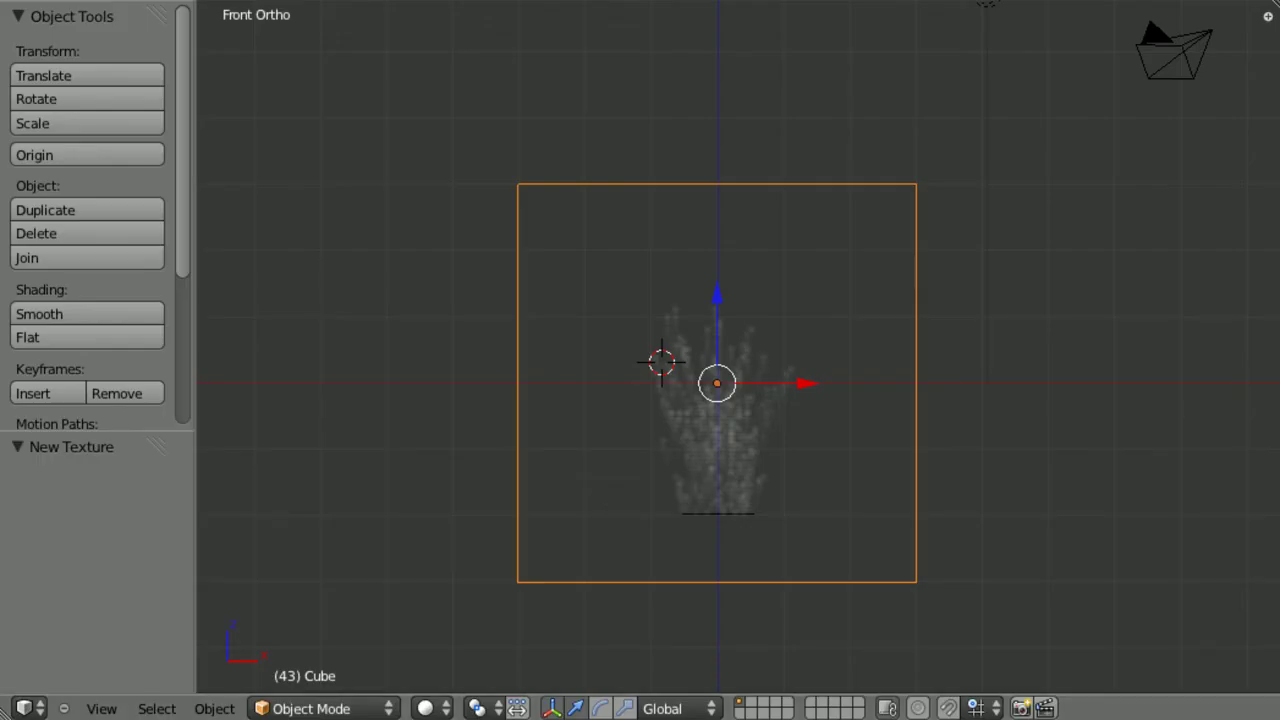
Step: Set the volume material's Integration Step Size to 0.1
{"action": "scroll", "coordinate": [1090, 400], "scroll_direction": "down", "scroll_amount": 6}
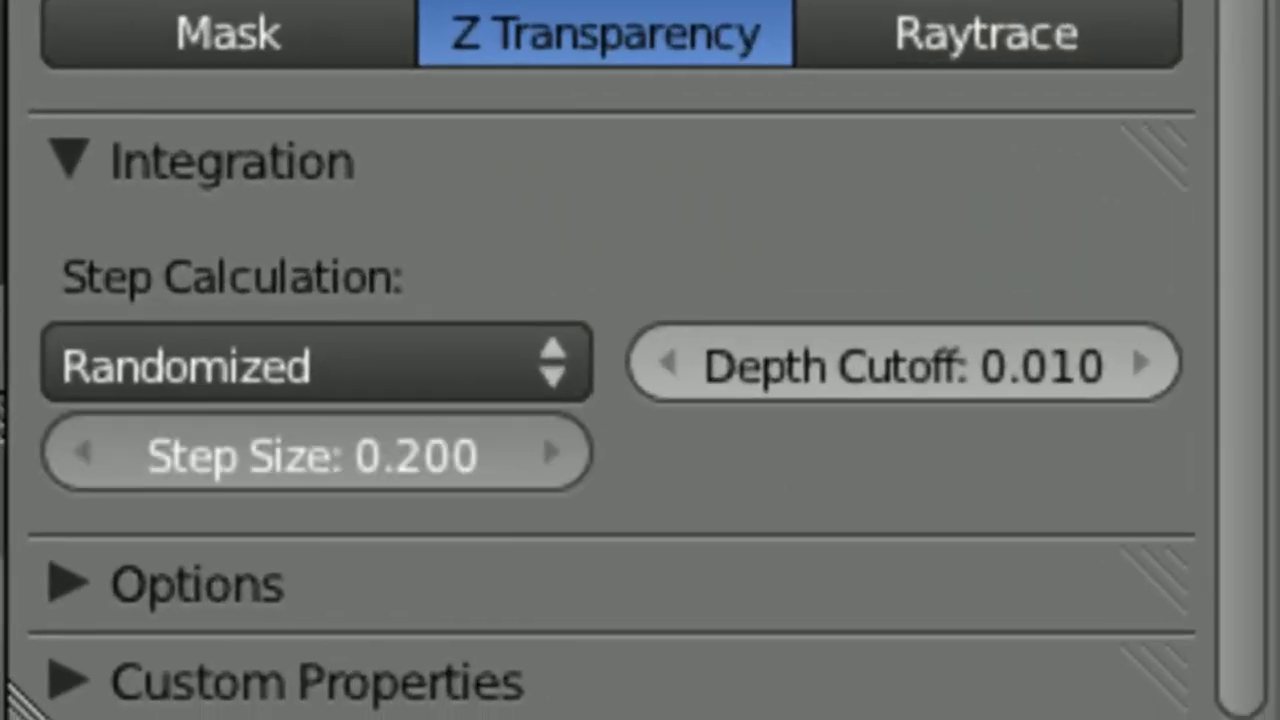
{"action": "left_click", "coordinate": [610, 577]}
{"action": "type", "text": ".1"}
{"action": "key", "text": "Return"}
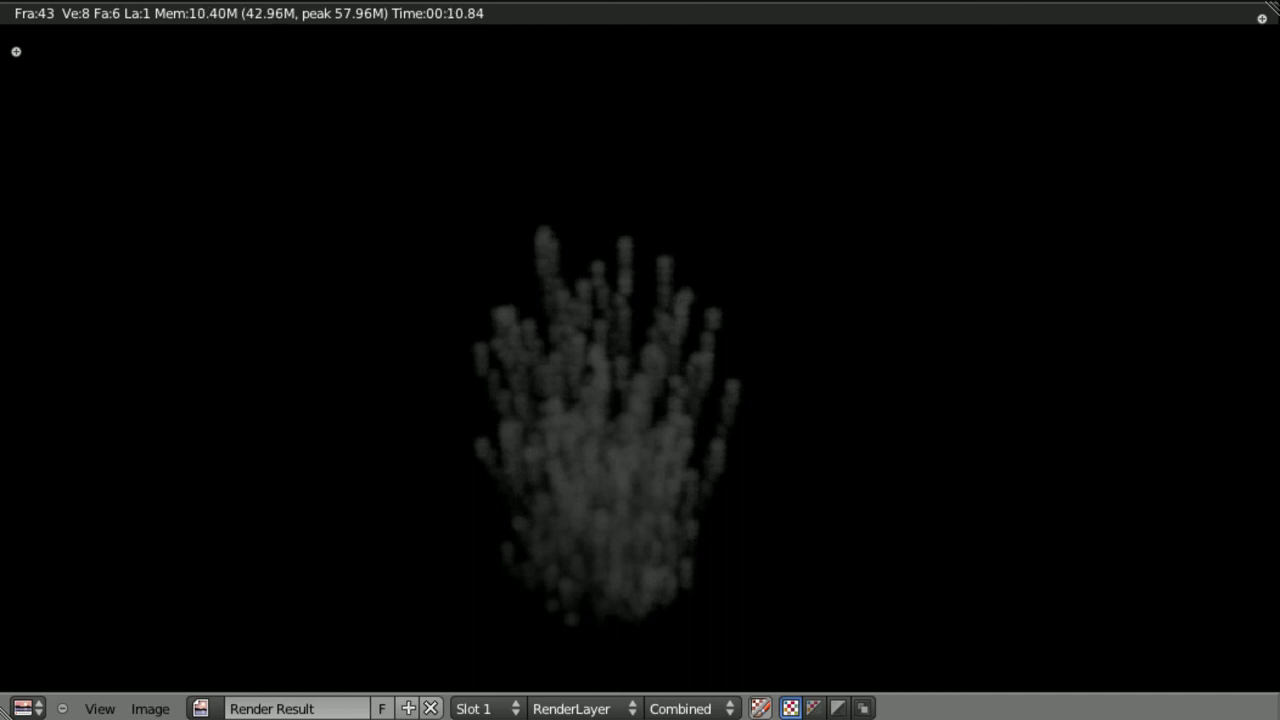
Step: Close the finished render to get back to the 3D front view
{"action": "key", "text": "Escape"}
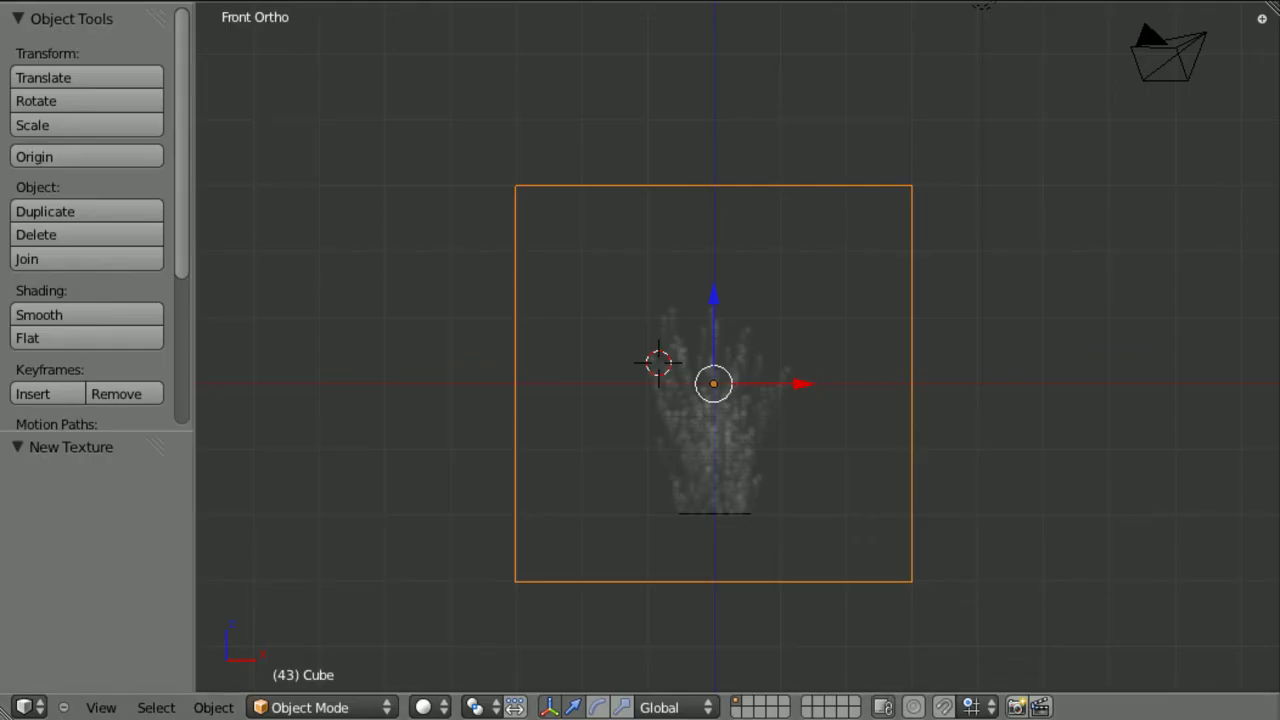